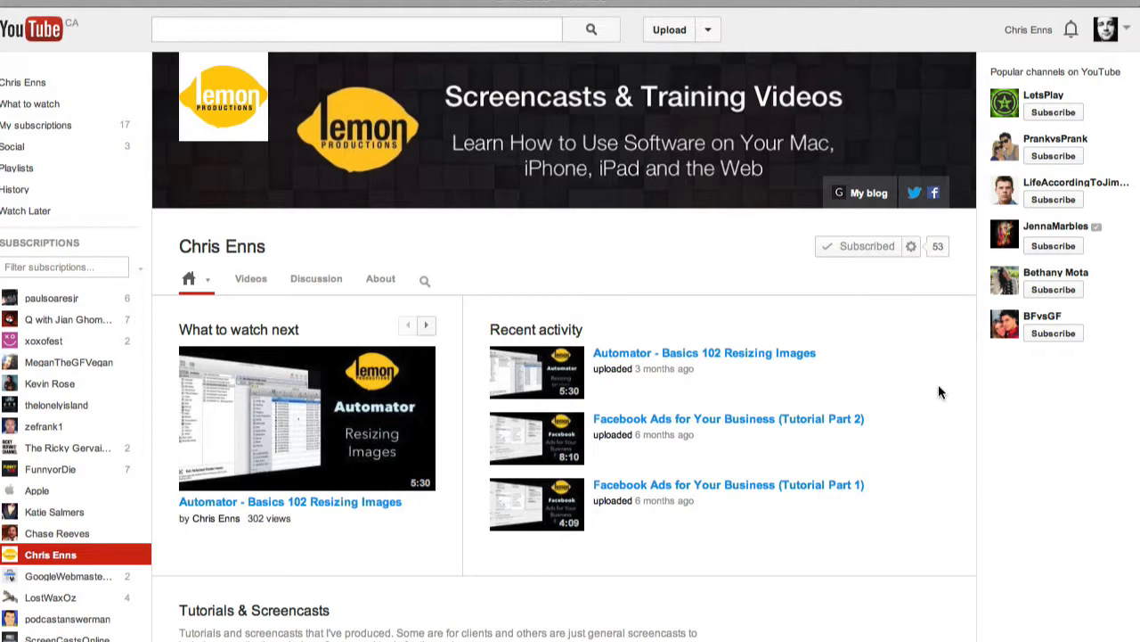
- Open the list of all the account's channels and start creating a new channel
{"action": "left_click", "coordinate": [1128, 30]}
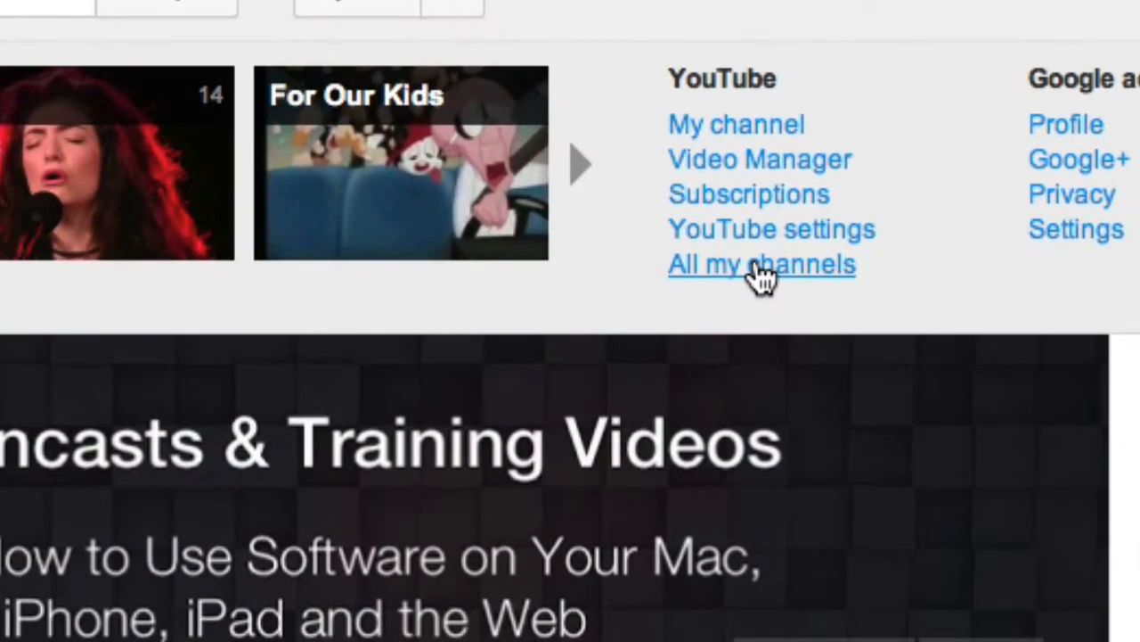
{"action": "left_click", "coordinate": [832, 142]}
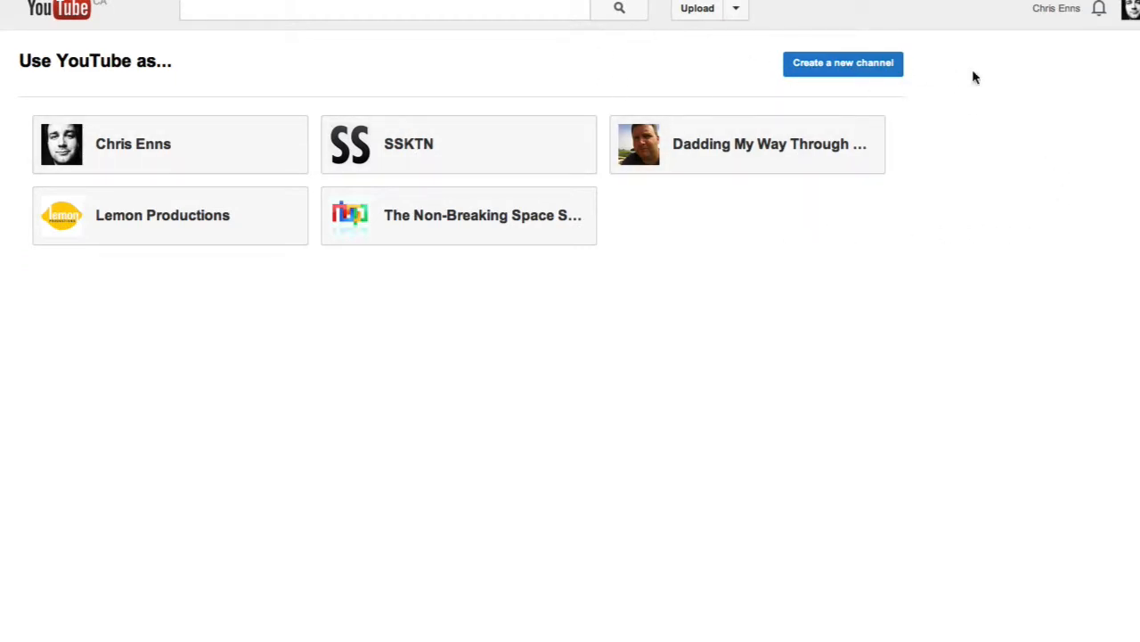
{"action": "left_click", "coordinate": [852, 72]}
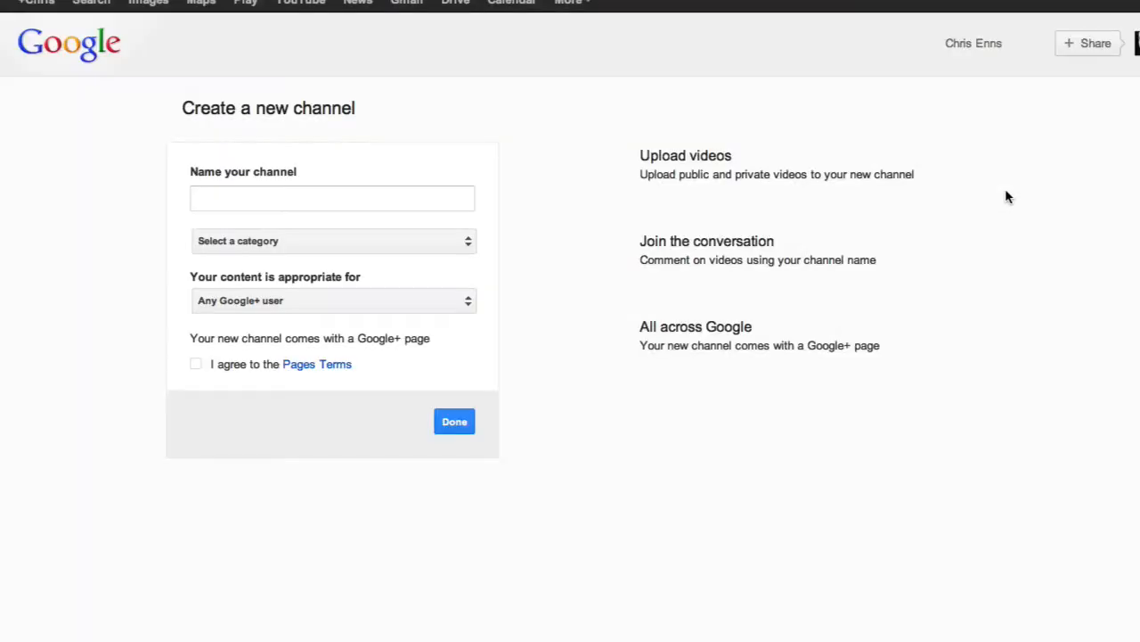
- Name the new channel Demo Channel Lemon Productions
{"action": "left_click", "coordinate": [321, 197]}
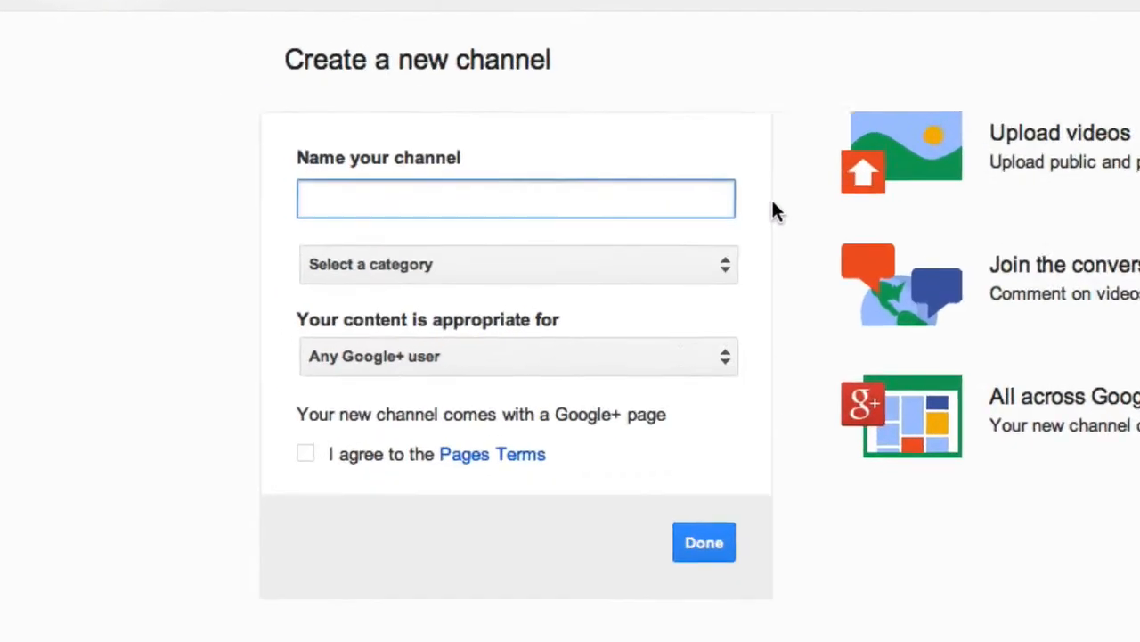
{"action": "type", "text": "Demo Cha"}
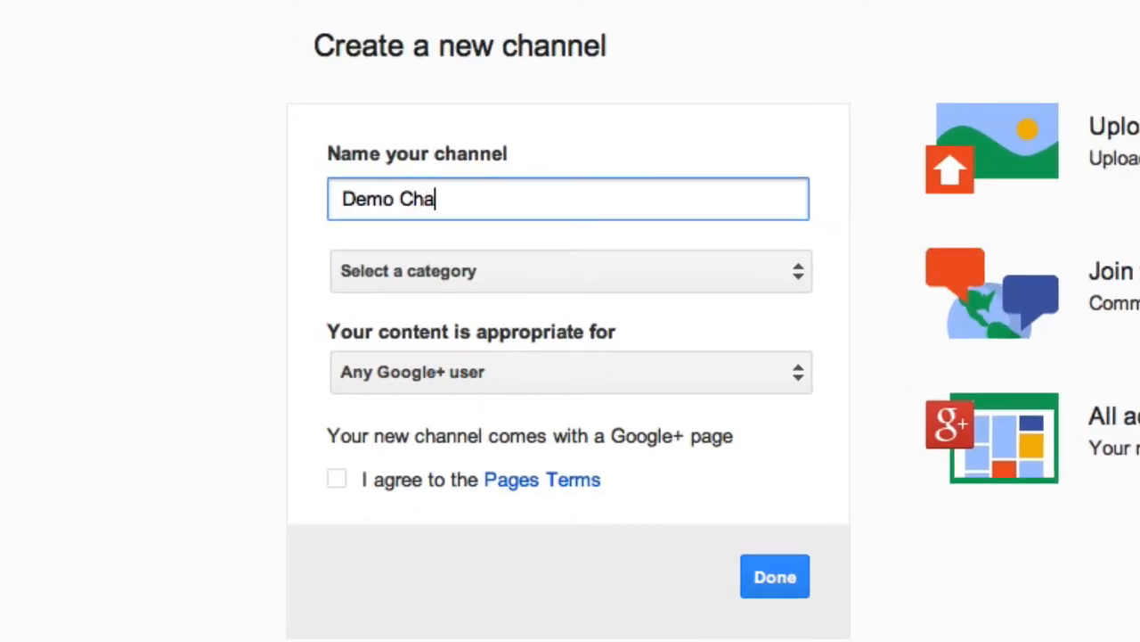
{"action": "type", "text": "nnel Lemon Produ"}
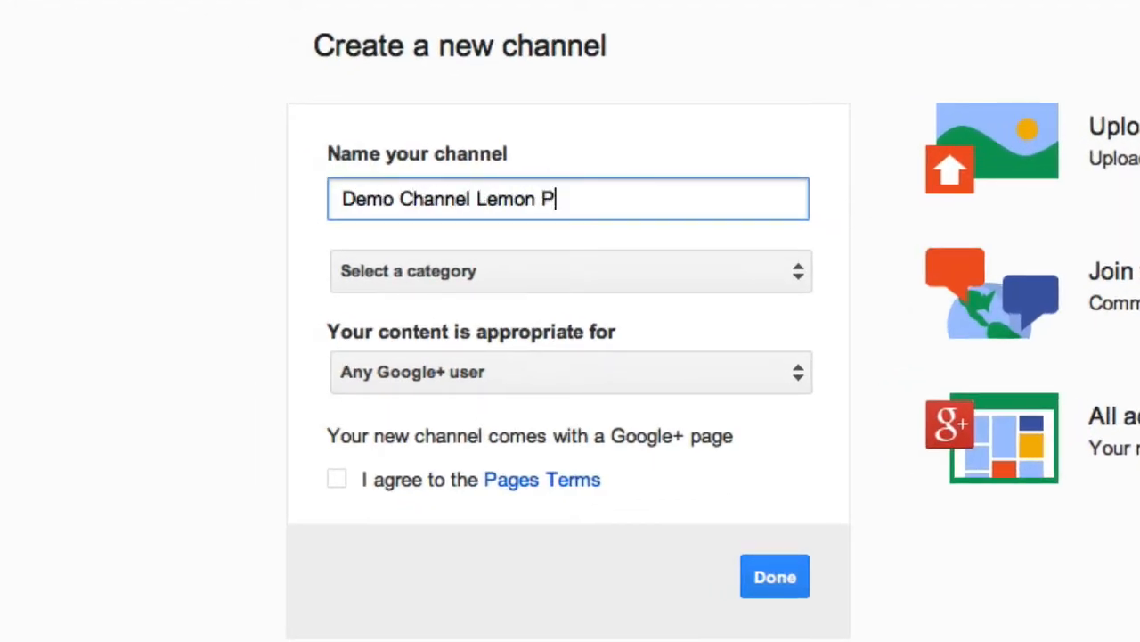
{"action": "key", "text": "BackSpace"}
{"action": "type", "text": "ductions"}
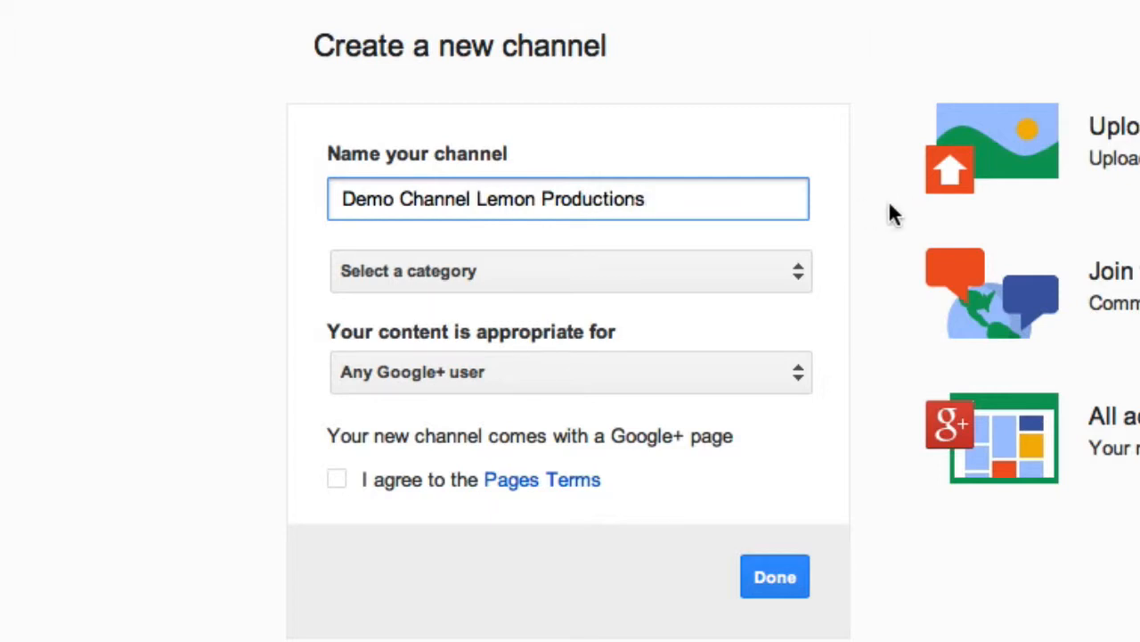
- Create the channel with category Other and content appropriate for Any Google+ user, agreeing to the Pages Terms
{"action": "left_click", "coordinate": [725, 271]}
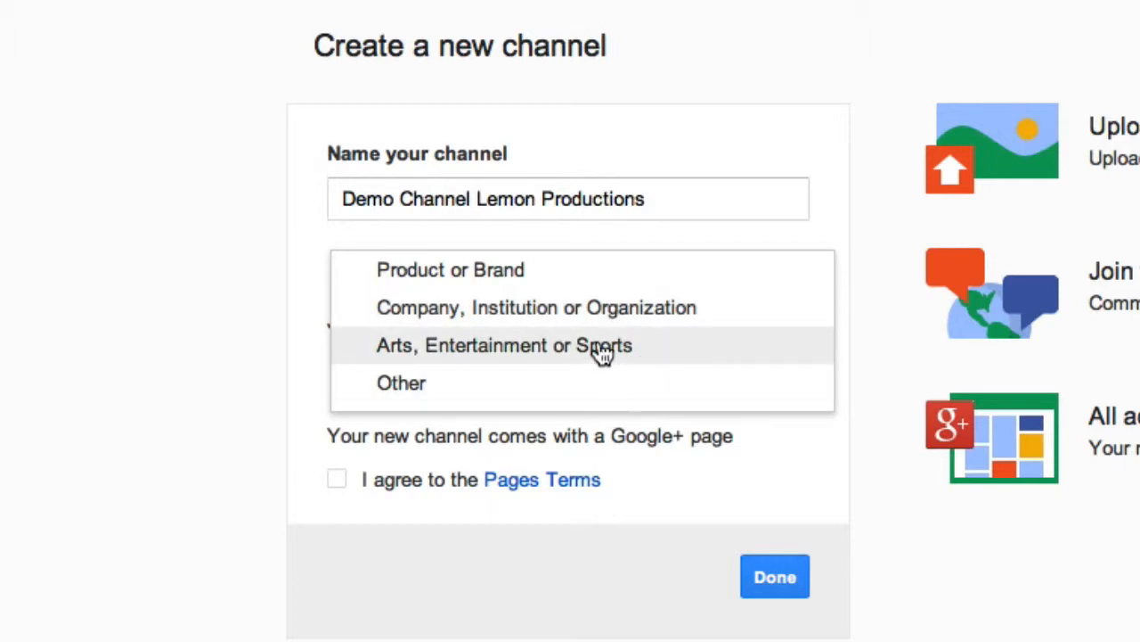
{"action": "left_click", "coordinate": [530, 390]}
{"action": "left_click", "coordinate": [711, 375]}
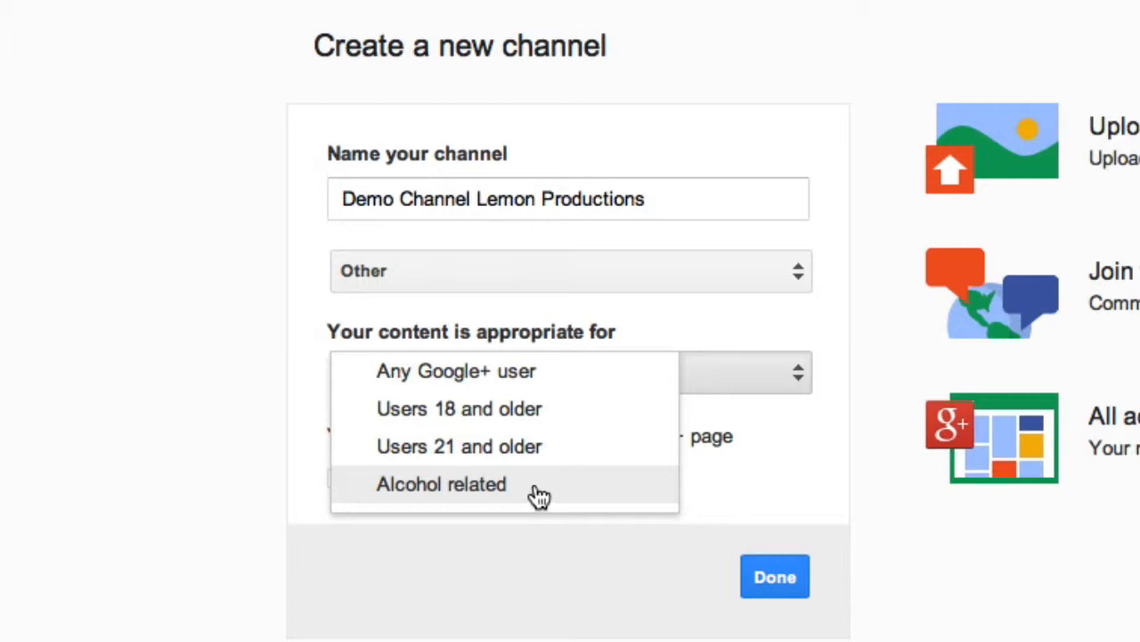
{"action": "left_click", "coordinate": [554, 369]}
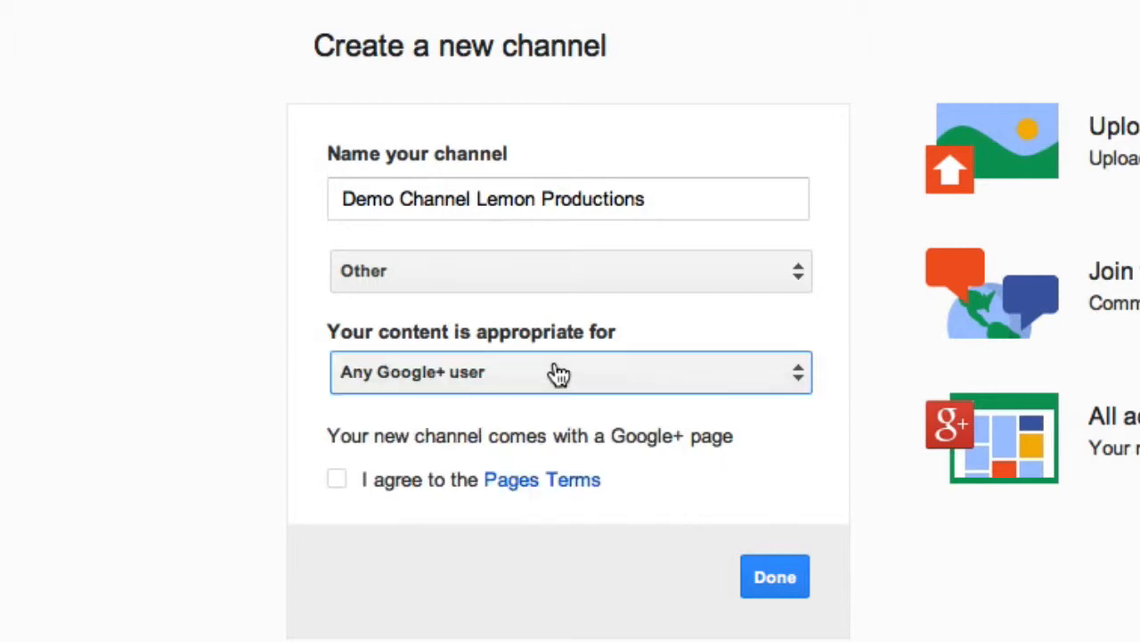
{"action": "left_click", "coordinate": [338, 485]}
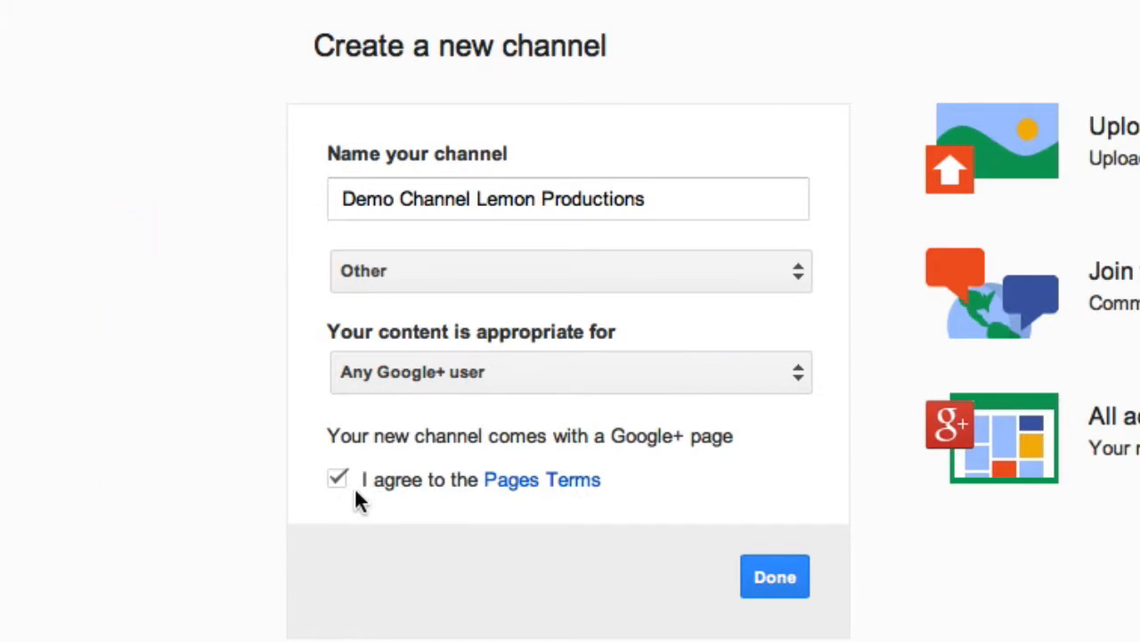
{"action": "left_click", "coordinate": [784, 577]}
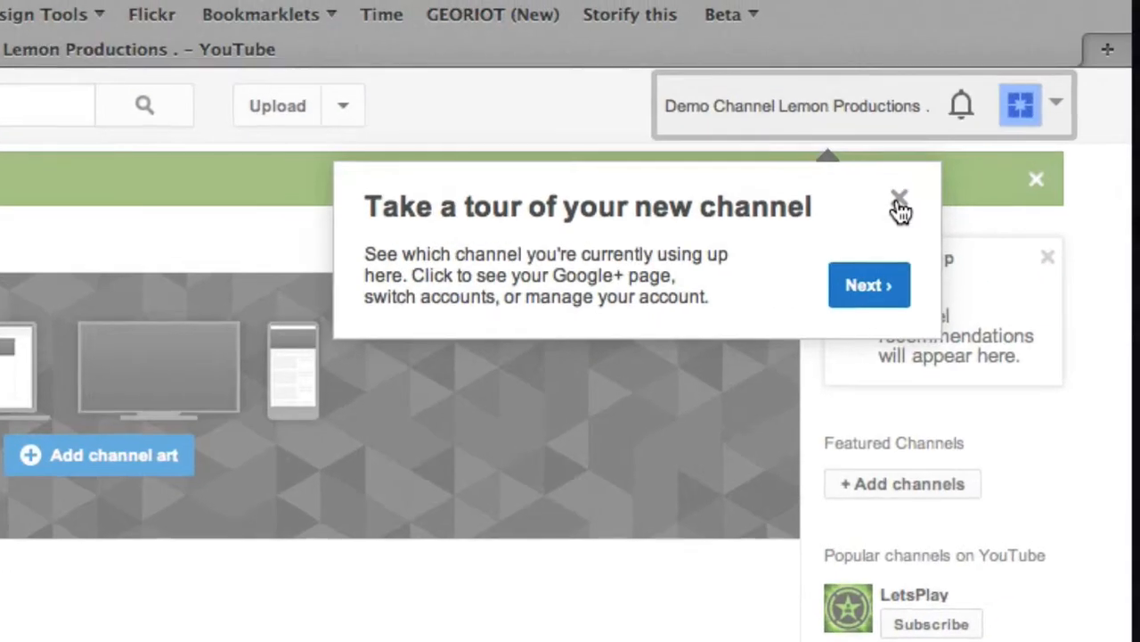
- Dismiss the channel tour and upload batman_arkham_origins-wide.jpg on Google+ as the new channel icon
{"action": "left_click", "coordinate": [1035, 85]}
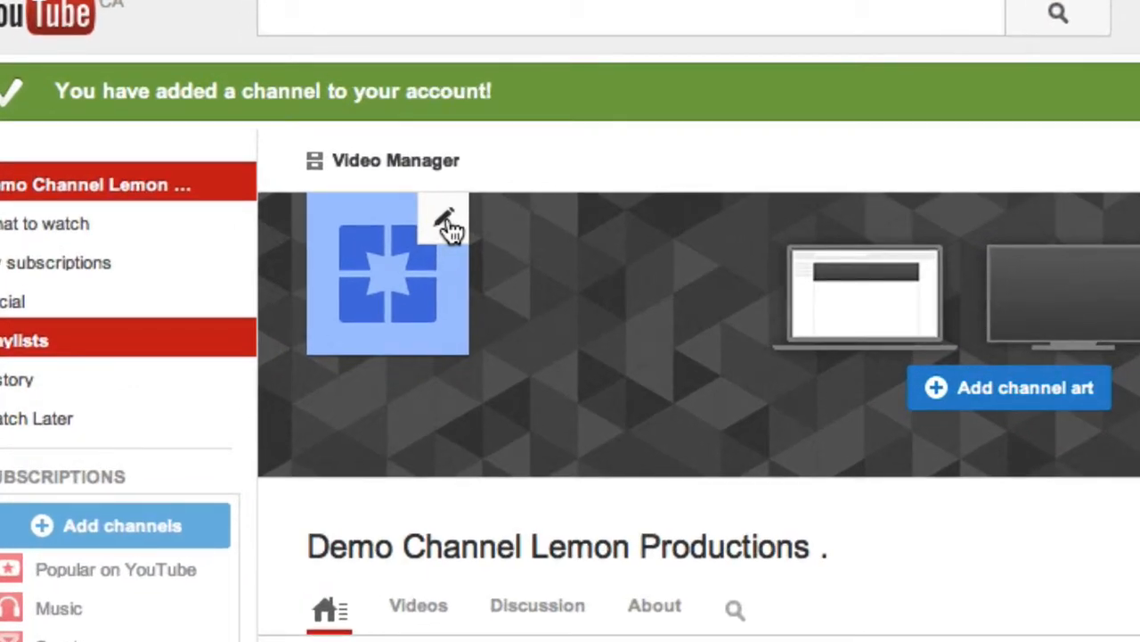
{"action": "left_click", "coordinate": [446, 223]}
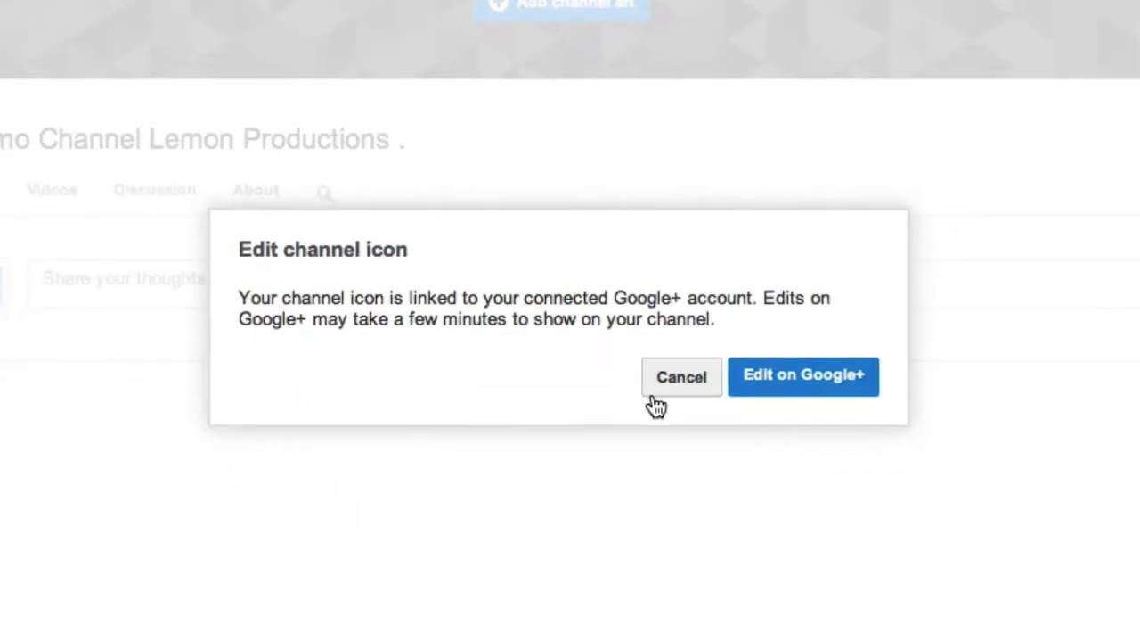
{"action": "left_click", "coordinate": [804, 375]}
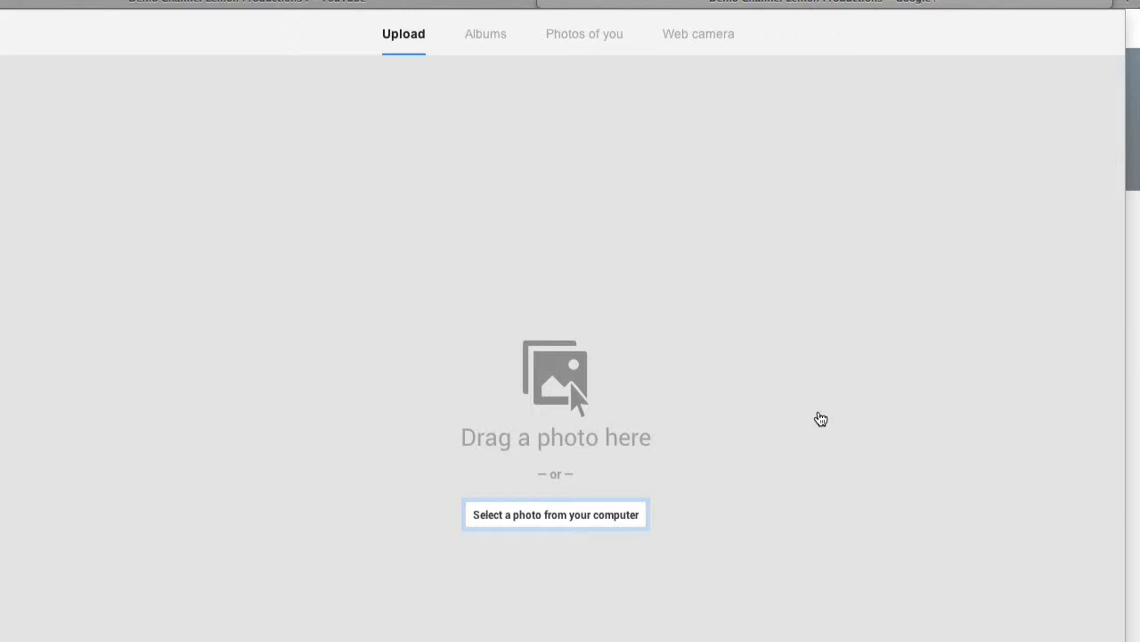
{"action": "left_click_drag", "start_coordinate": [1124, 219], "coordinate": [532, 404]}
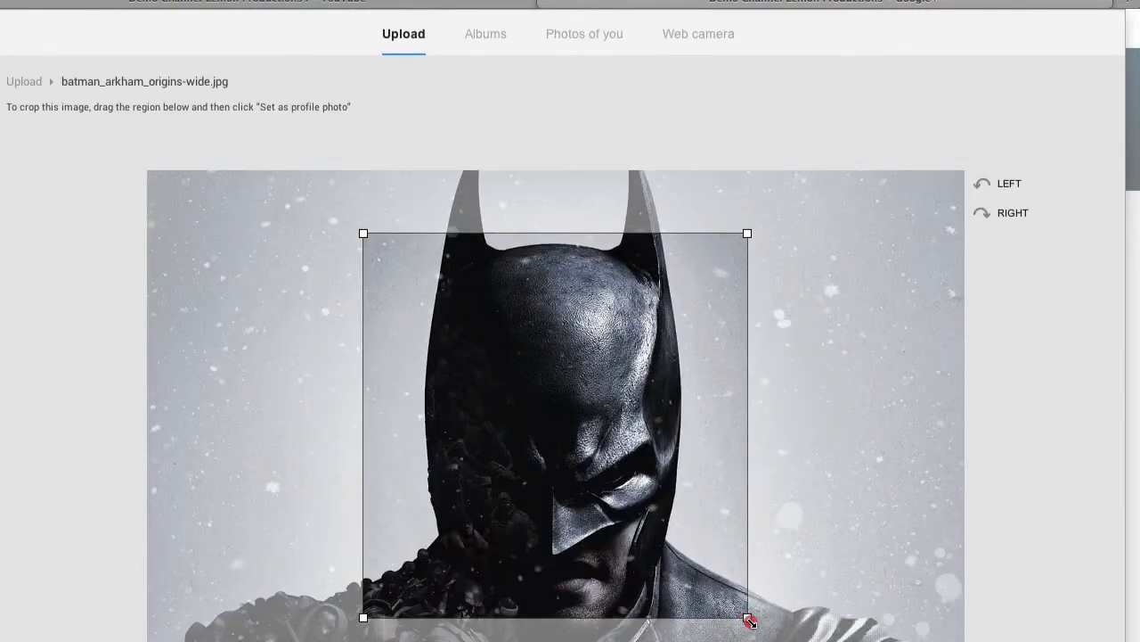
- Enlarge the square crop around the Batman figure and set it as the profile photo without sharing a post about it
{"action": "left_click_drag", "start_coordinate": [748, 617], "coordinate": [811, 641]}
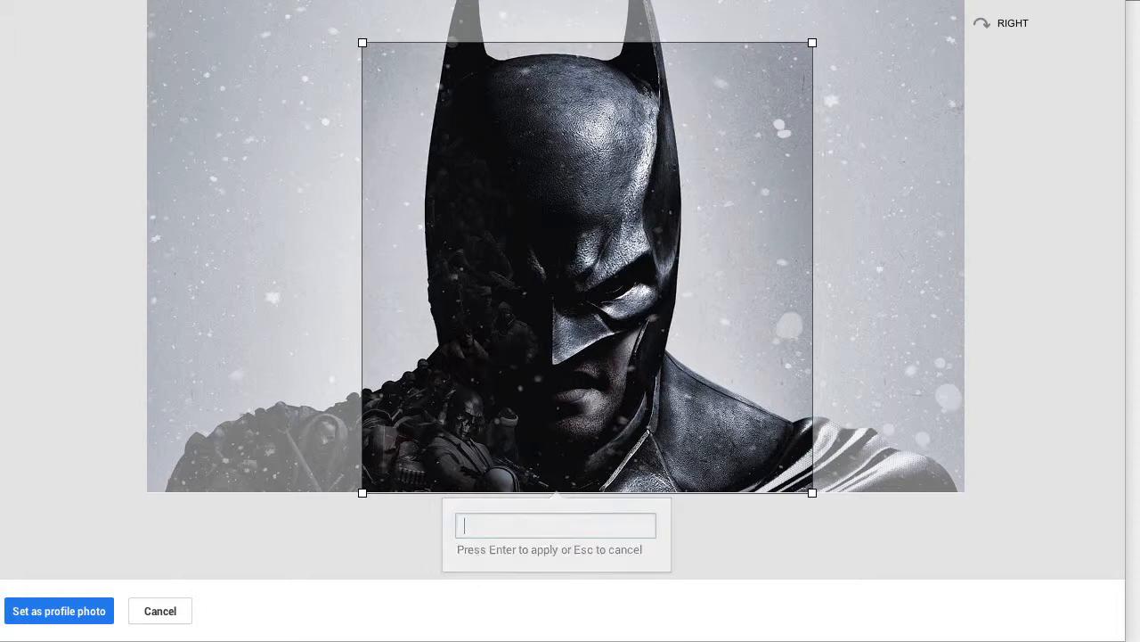
{"action": "left_click_drag", "start_coordinate": [361, 44], "coordinate": [308, 17]}
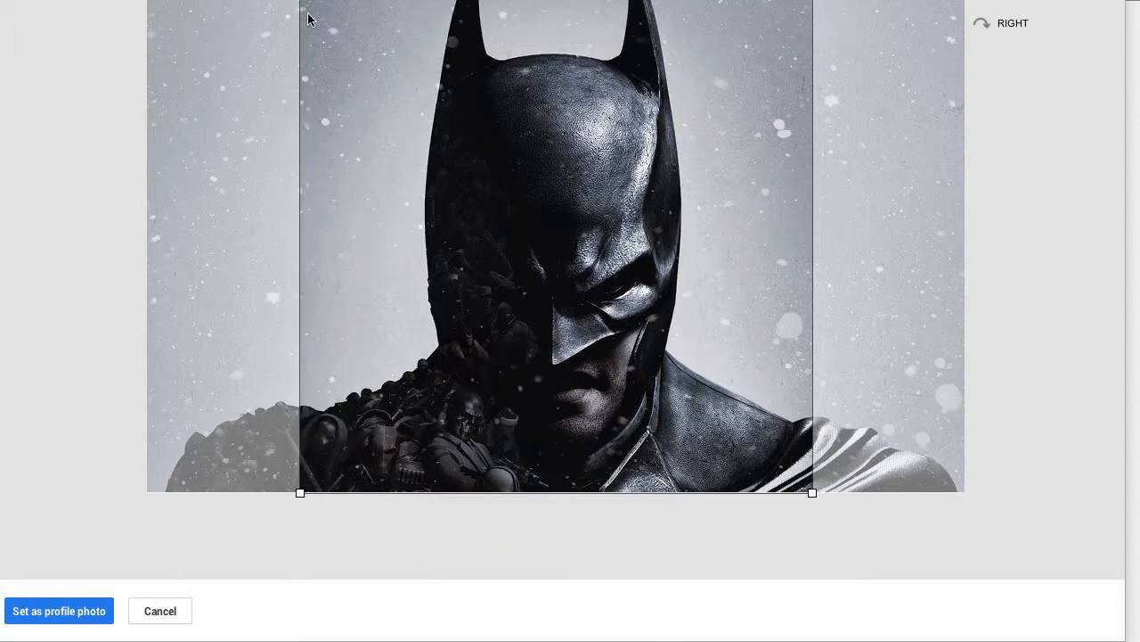
{"action": "left_click", "coordinate": [80, 613]}
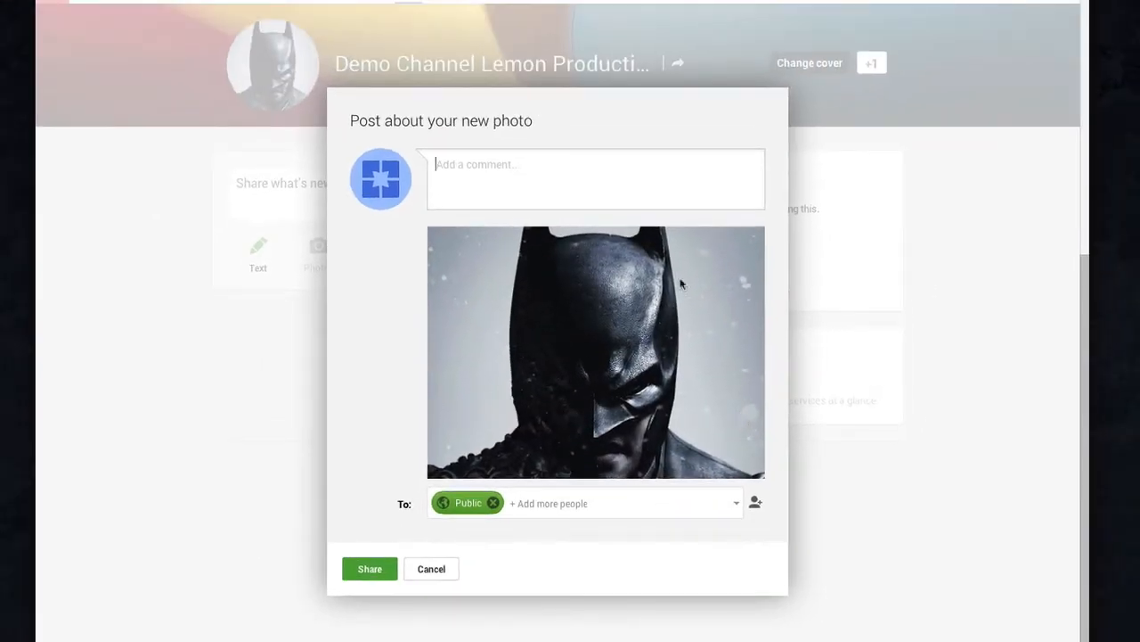
{"action": "left_click", "coordinate": [431, 568]}
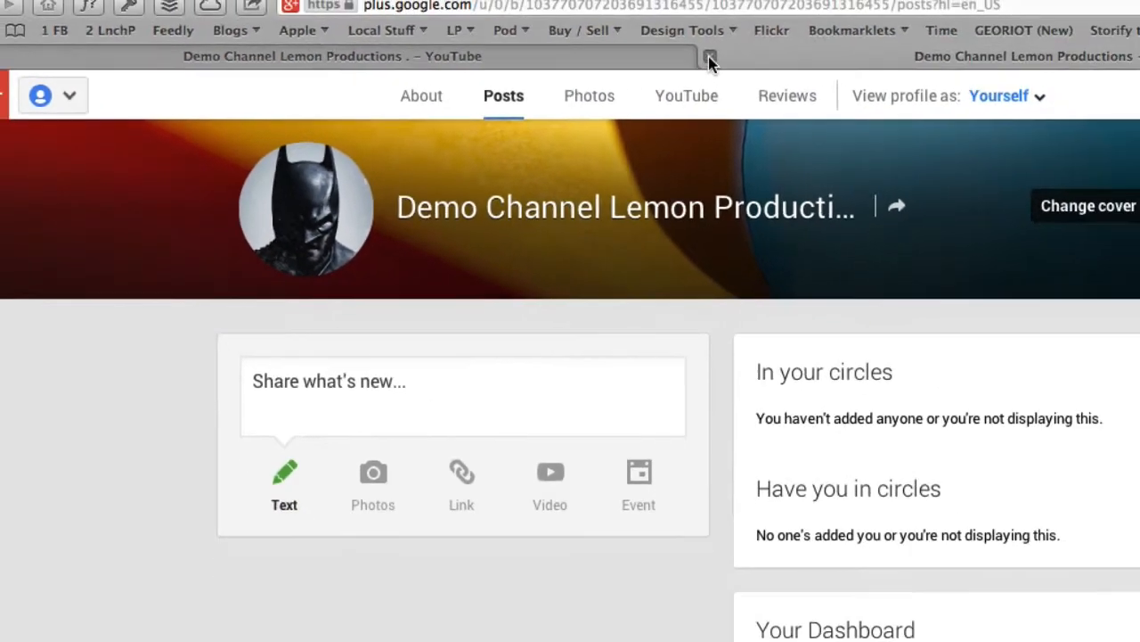
- Close the Google+ page, reload the YouTube channel page and dismiss its tour
{"action": "left_click", "coordinate": [870, 22]}
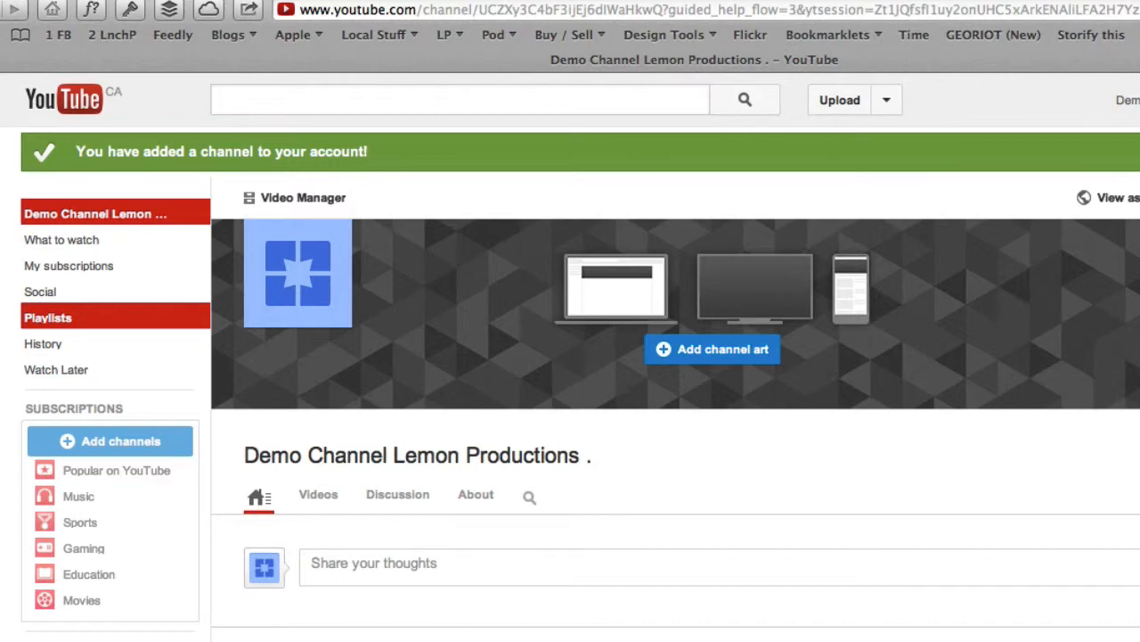
{"action": "key", "text": "super+r"}
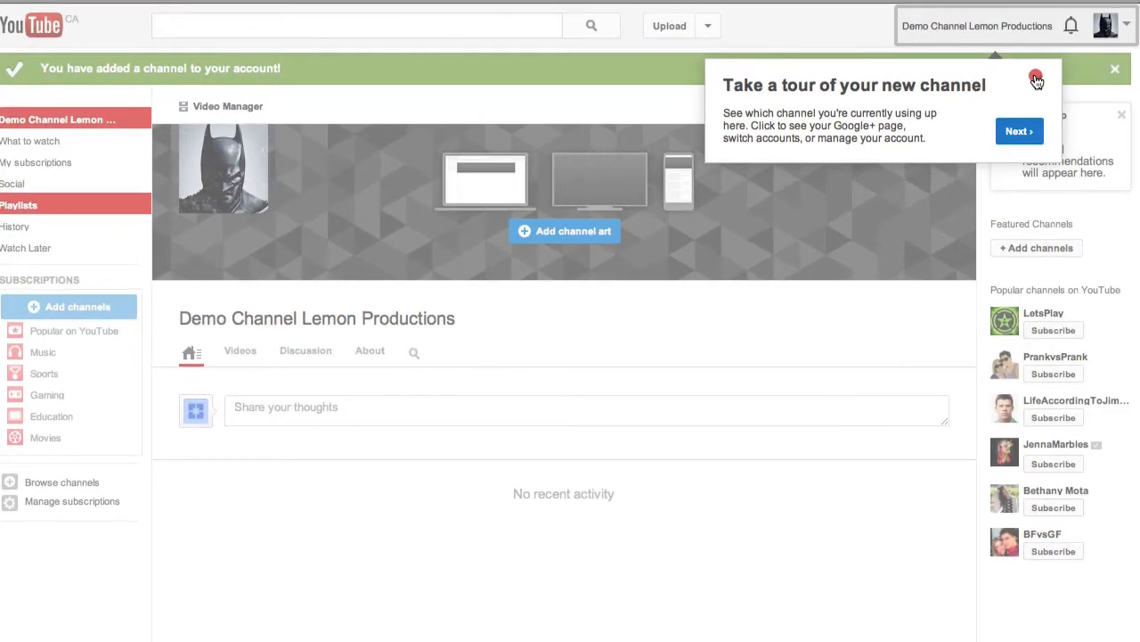
{"action": "left_click", "coordinate": [1036, 80]}
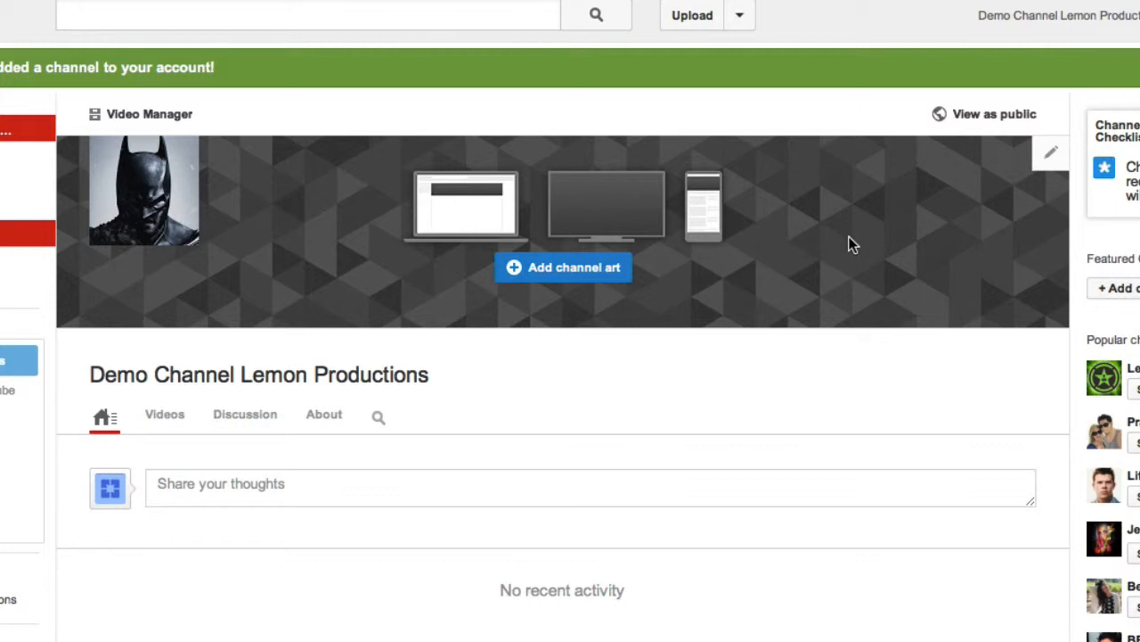
- Start adding channel art and open the Gallery of ready-made images
{"action": "left_click", "coordinate": [577, 276]}
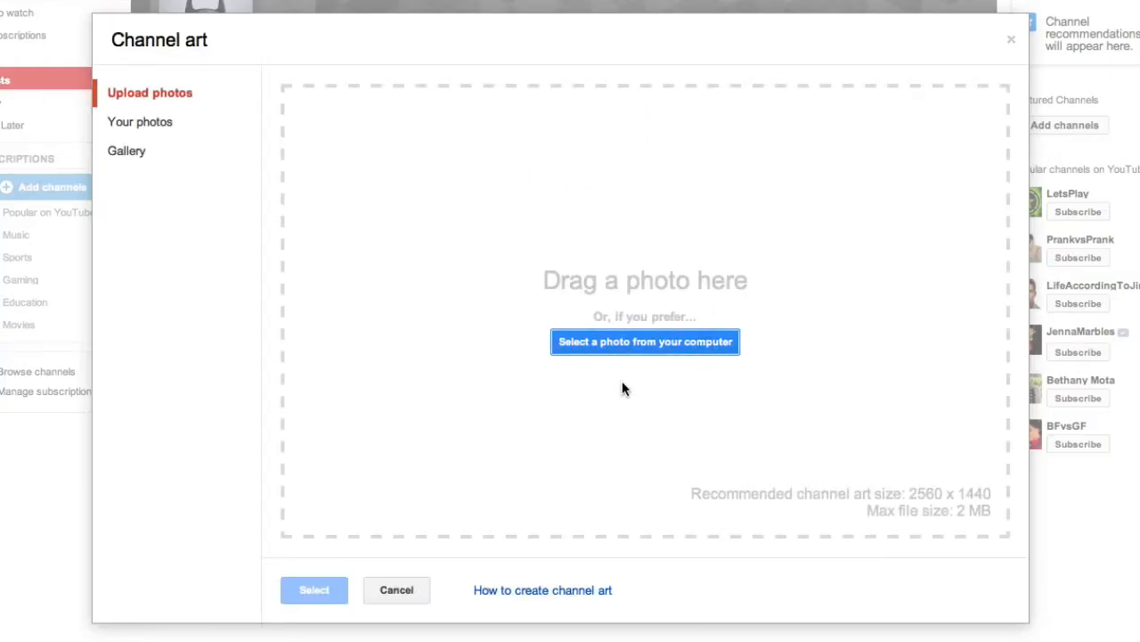
{"action": "left_click", "coordinate": [136, 154]}
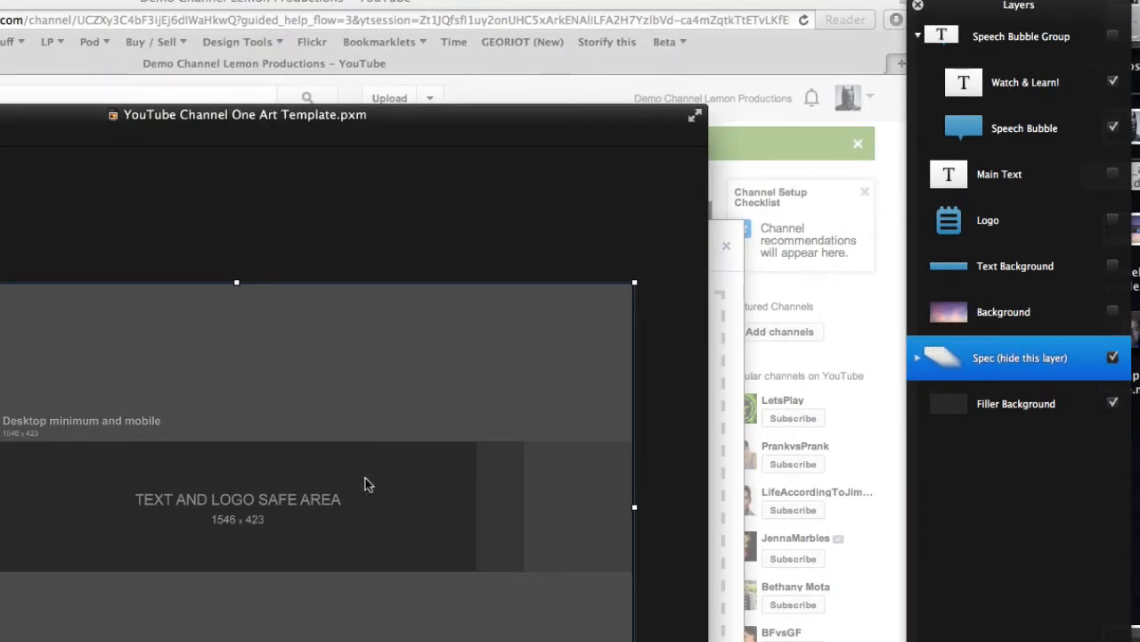
- In YouTube Channel One Art Template.pxm, show the background, text background, logo, "My Fun YouTube Channel!" text and "Watch & Learn!" speech bubble
{"action": "left_click", "coordinate": [1112, 314]}
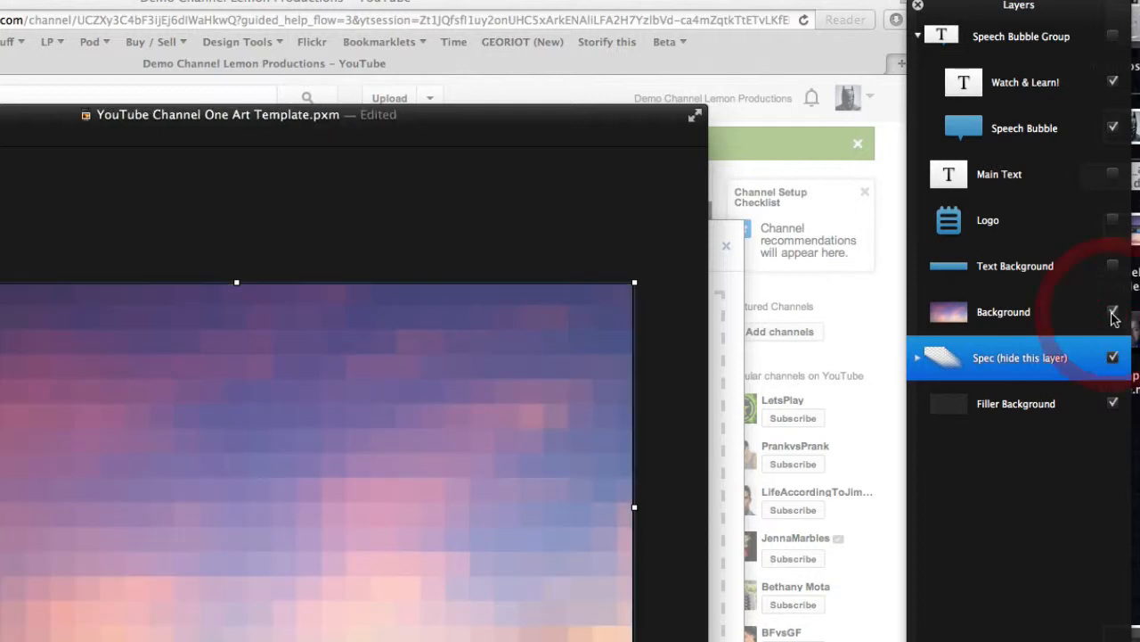
{"action": "left_click", "coordinate": [1113, 266]}
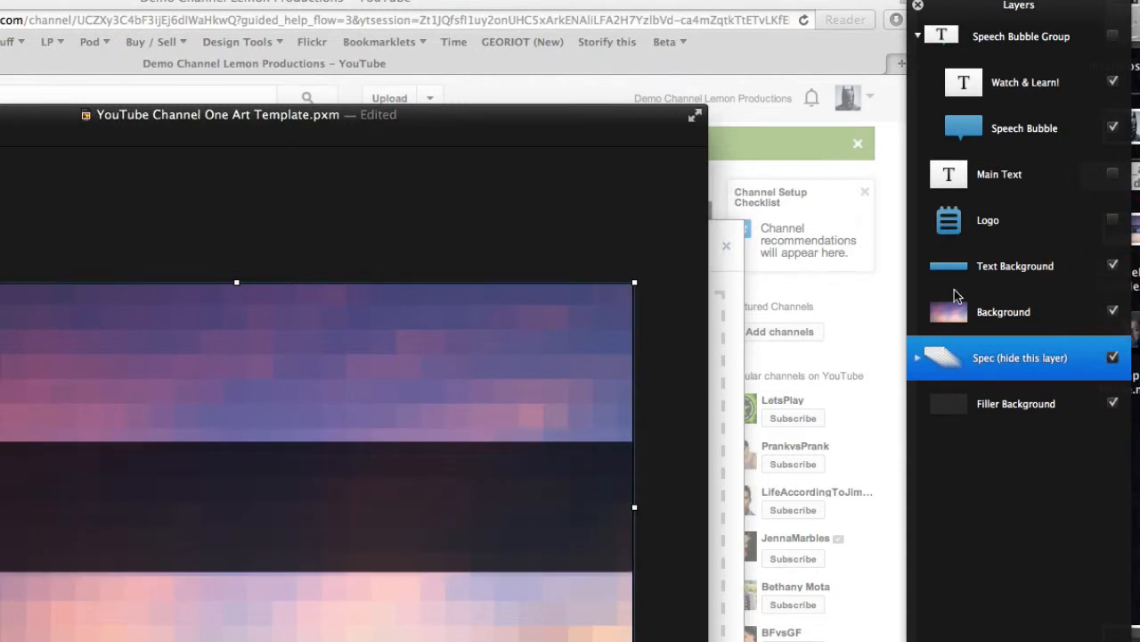
{"action": "left_click", "coordinate": [1114, 312]}
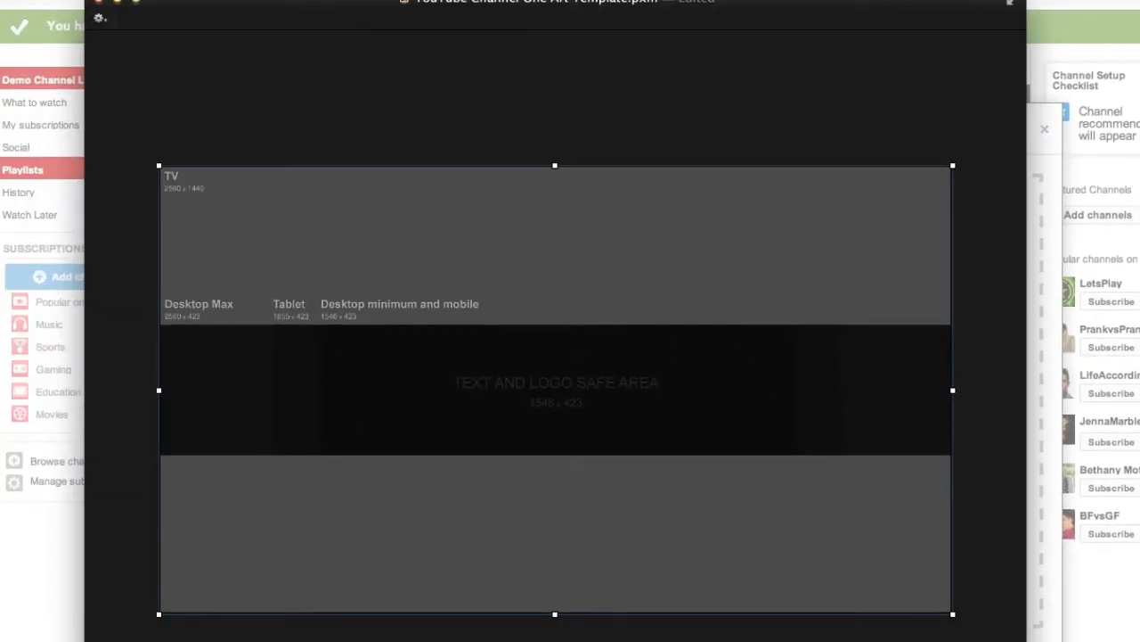
{"action": "key", "text": "super+v"}
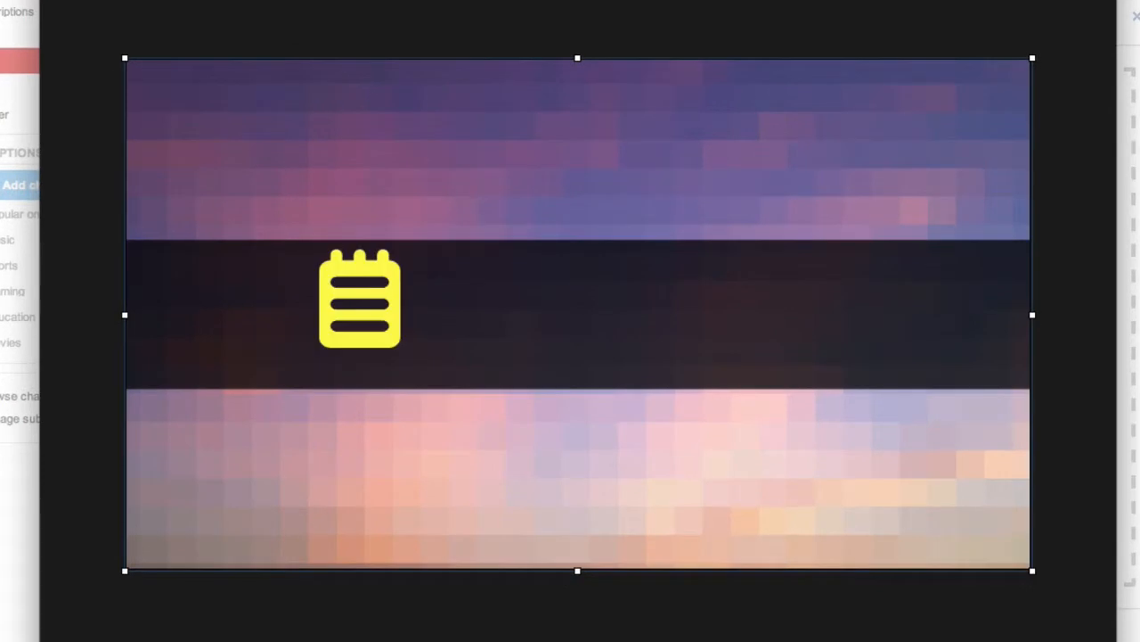
{"action": "type", "text": "My Fun YouTube Channel!"}
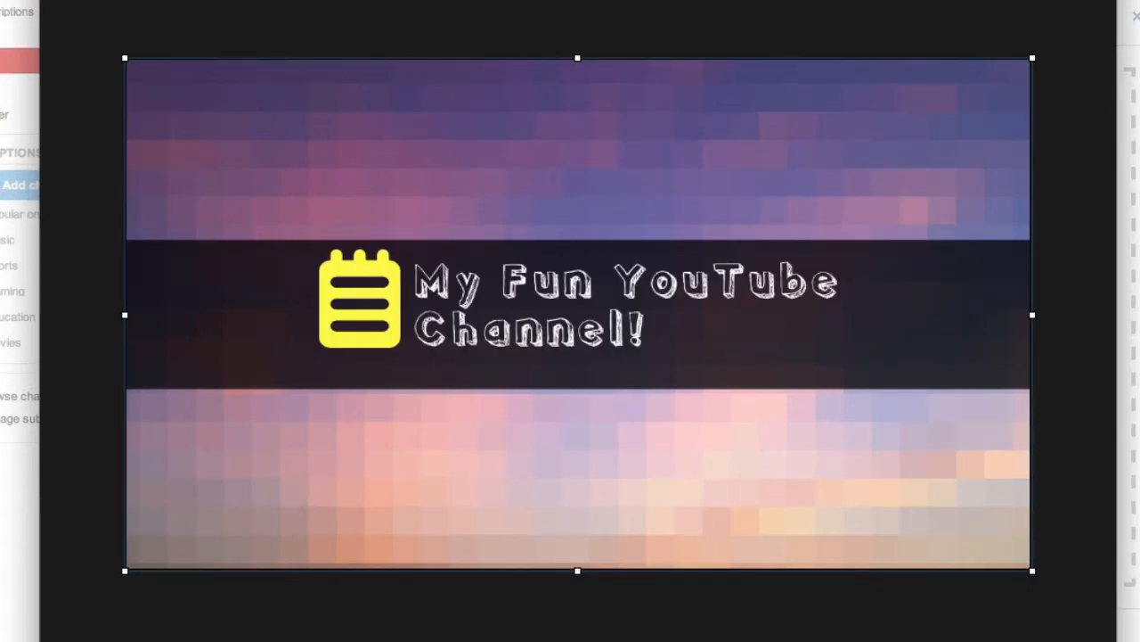
{"action": "key", "text": "super+v"}
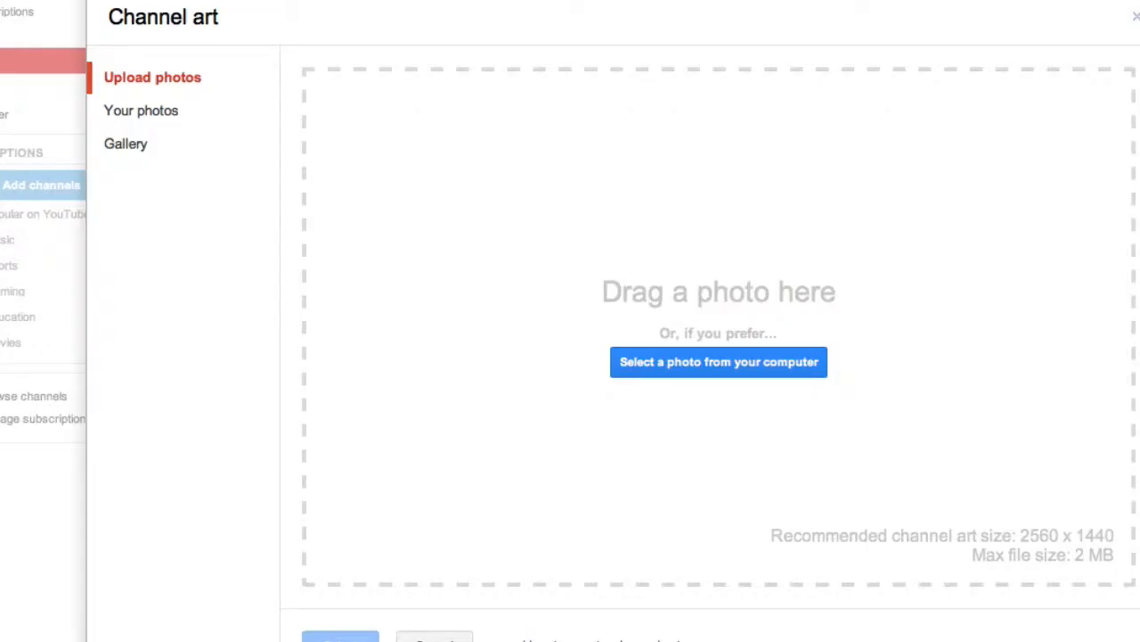
- Upload Channel Art Sample.jpg as the channel art and turn off Auto Enhance
{"action": "left_click_drag", "start_coordinate": [864, 204], "coordinate": [677, 276]}
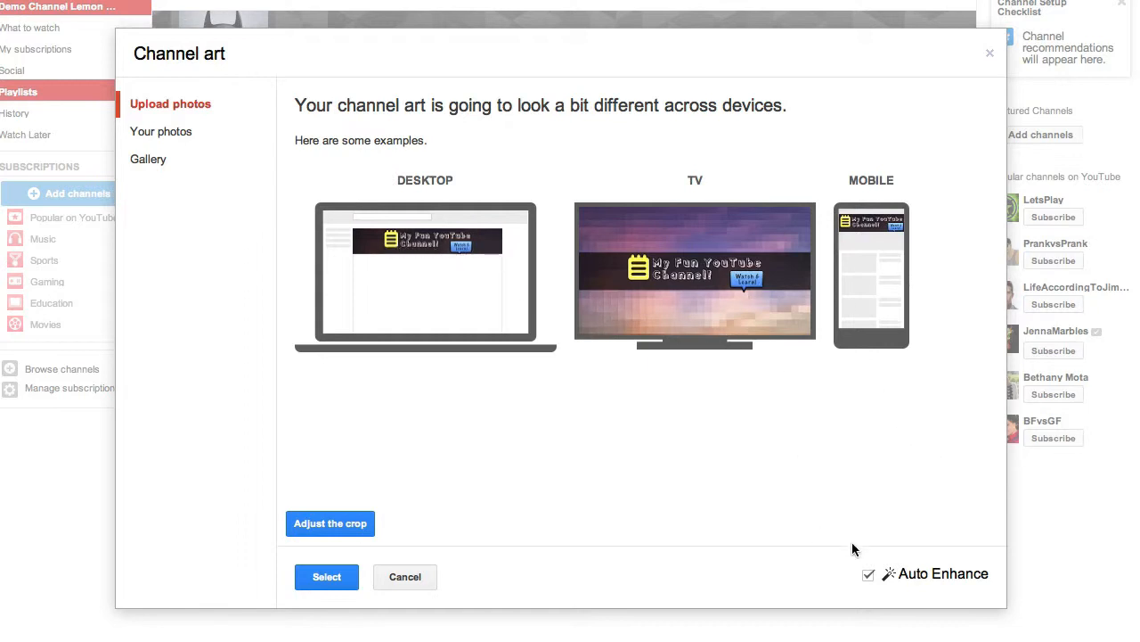
{"action": "left_click", "coordinate": [869, 576]}
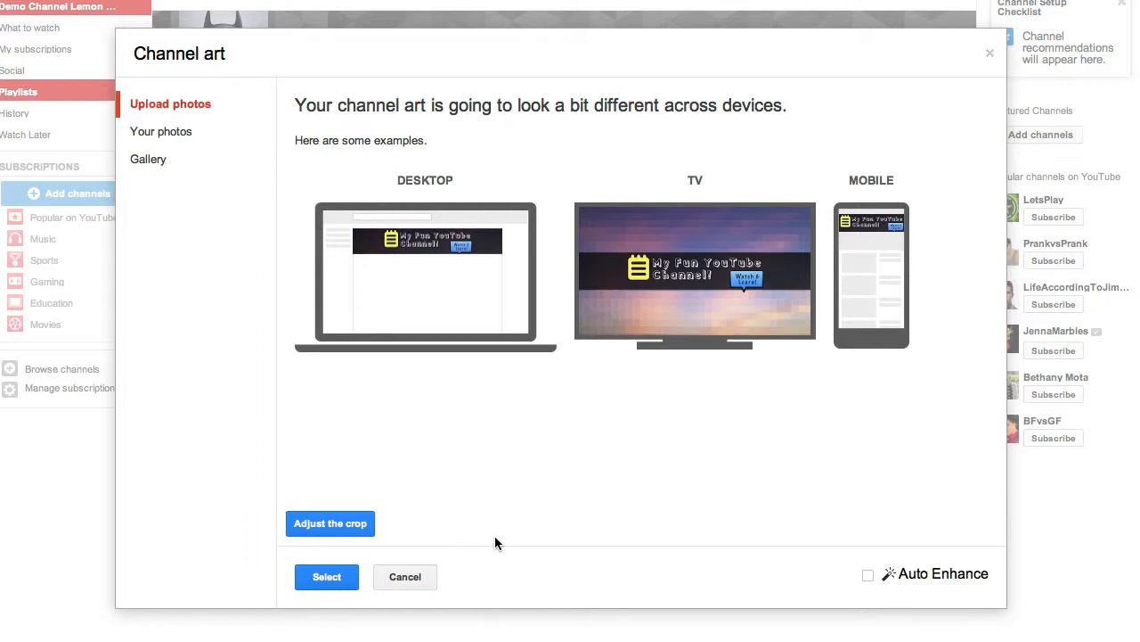
- Examine the channel art's crop region and return to the devices preview
{"action": "left_click", "coordinate": [321, 580]}
{"action": "left_click", "coordinate": [330, 523]}
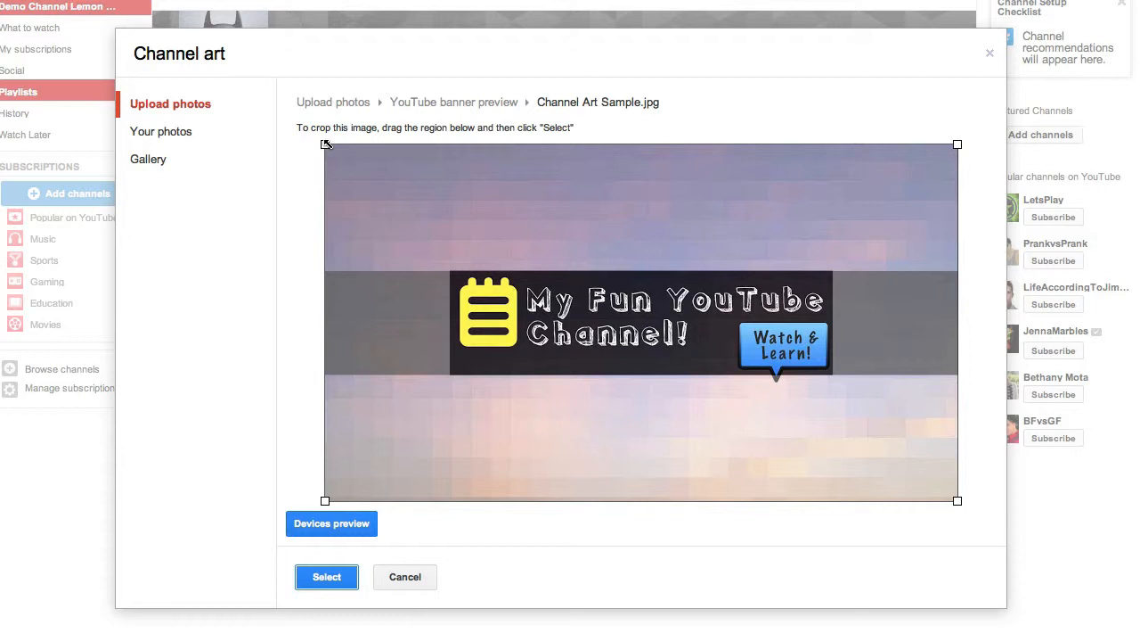
{"action": "left_click", "coordinate": [356, 523]}
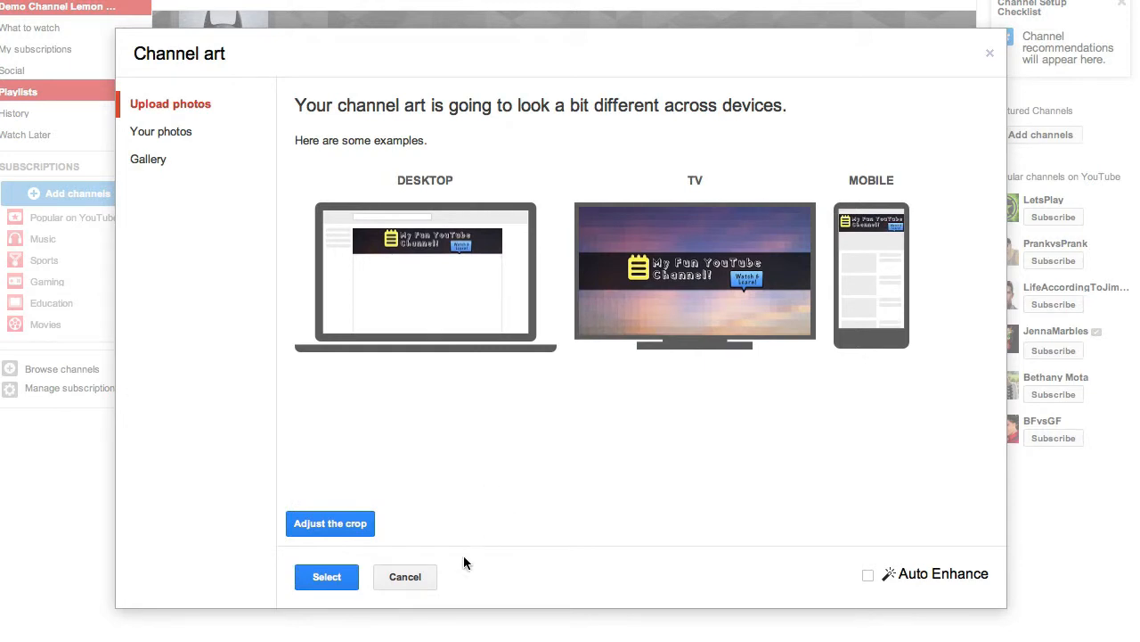
- Apply the uploaded image as the channel art
{"action": "left_click", "coordinate": [327, 577]}
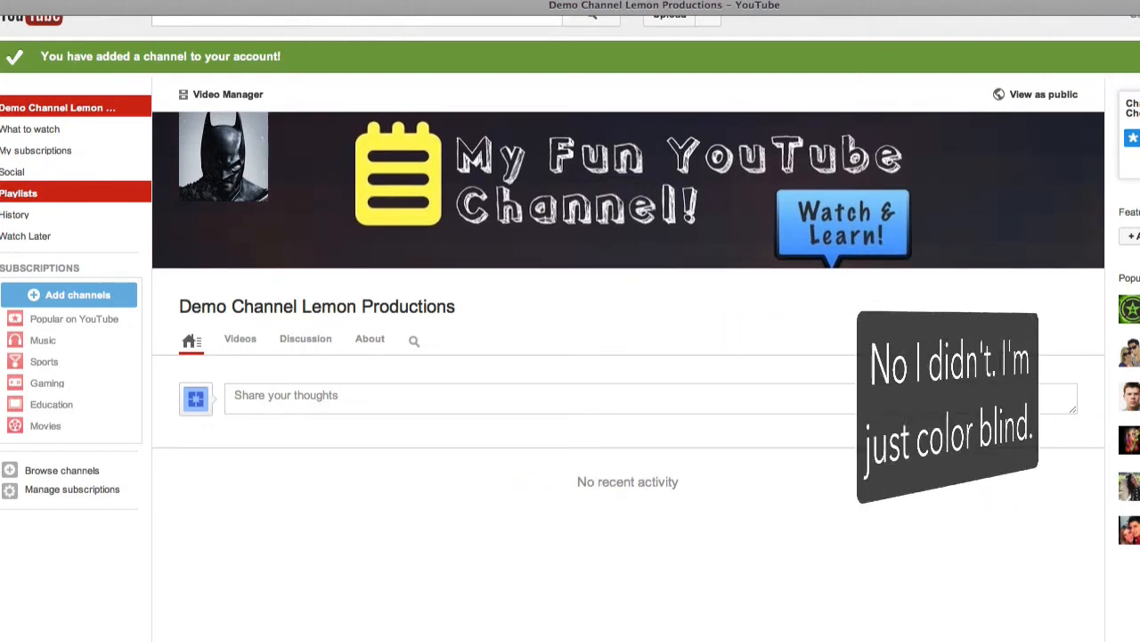
{"action": "mouse_move", "coordinate": [1139, 297]}
{"action": "left_mouse_down"}
{"action": "mouse_move", "coordinate": [1085, 297]}
{"action": "mouse_move", "coordinate": [1139, 298]}
{"action": "left_mouse_up"}
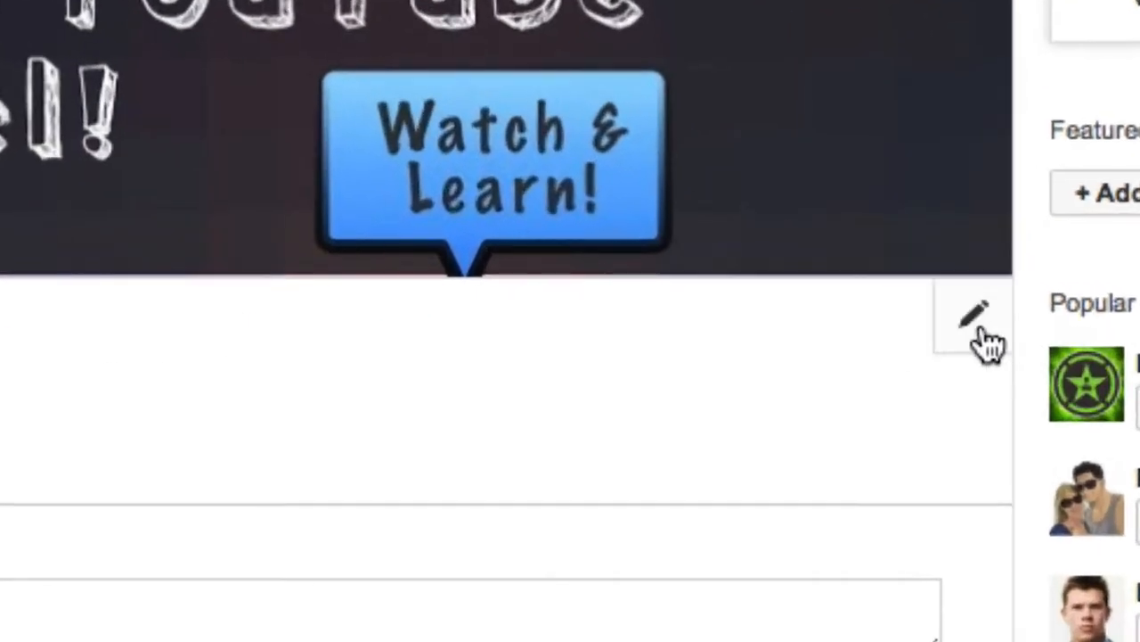
- Open the channel navigation settings and enable the Browse view
{"action": "left_click", "coordinate": [971, 326]}
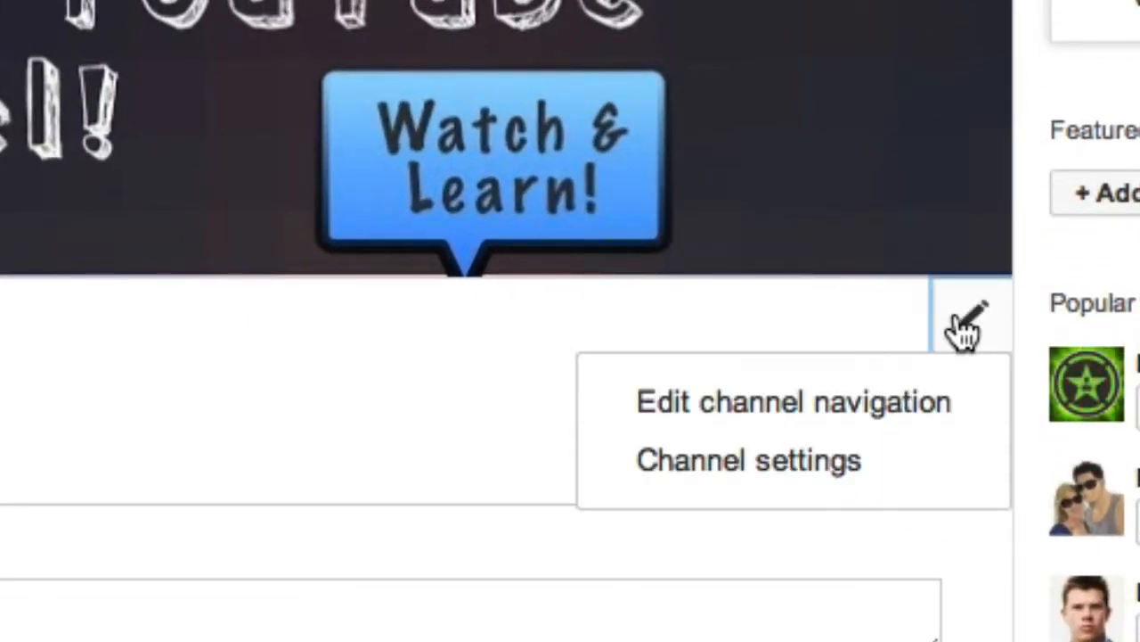
{"action": "left_click", "coordinate": [830, 402]}
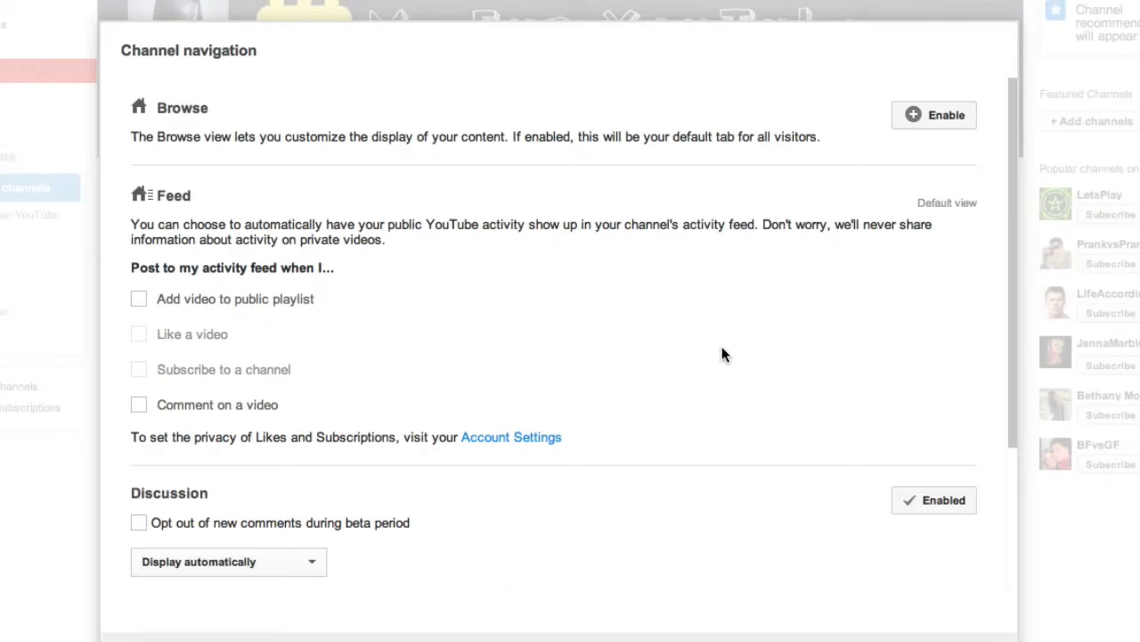
{"action": "left_click", "coordinate": [930, 125]}
{"action": "left_click", "coordinate": [928, 118]}
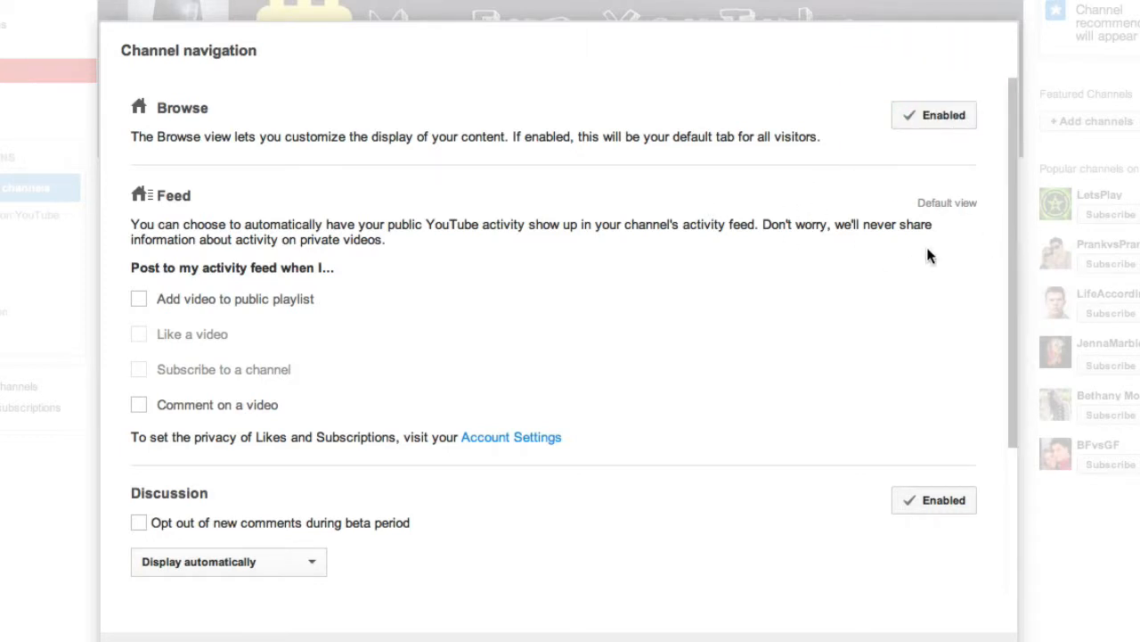
- Turn on activity feed posts for adding a video to a public playlist and commenting on a video, and save the navigation settings
{"action": "scroll", "coordinate": [359, 237], "scroll_direction": "down", "scroll_amount": 2}
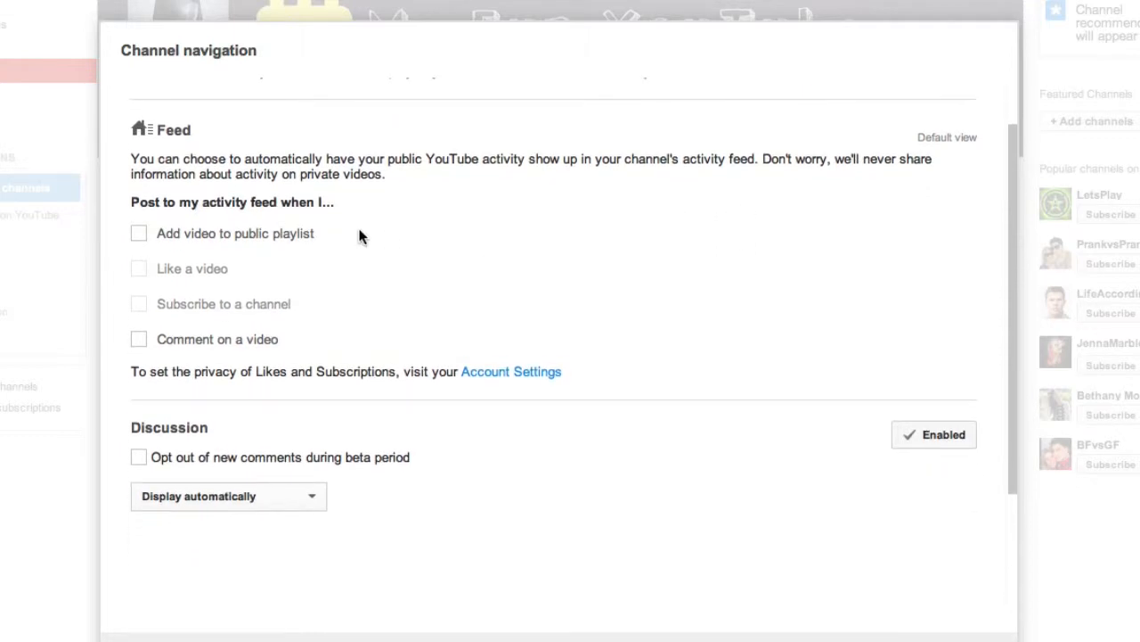
{"action": "scroll", "coordinate": [324, 201], "scroll_direction": "up", "scroll_amount": 2}
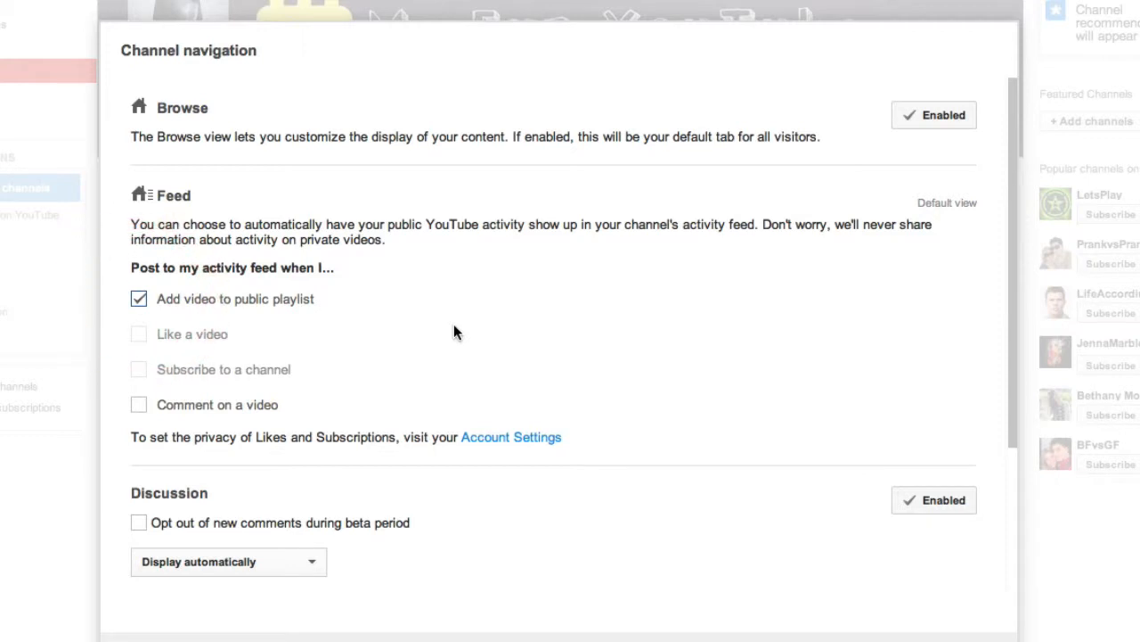
{"action": "left_click", "coordinate": [140, 407]}
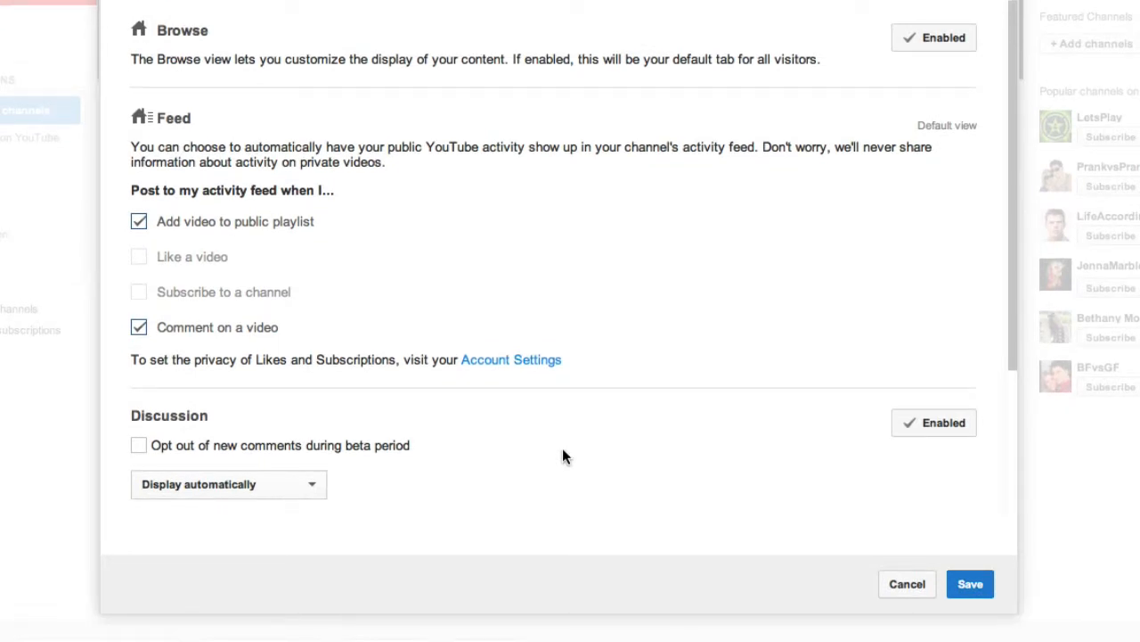
{"action": "left_click", "coordinate": [983, 595]}
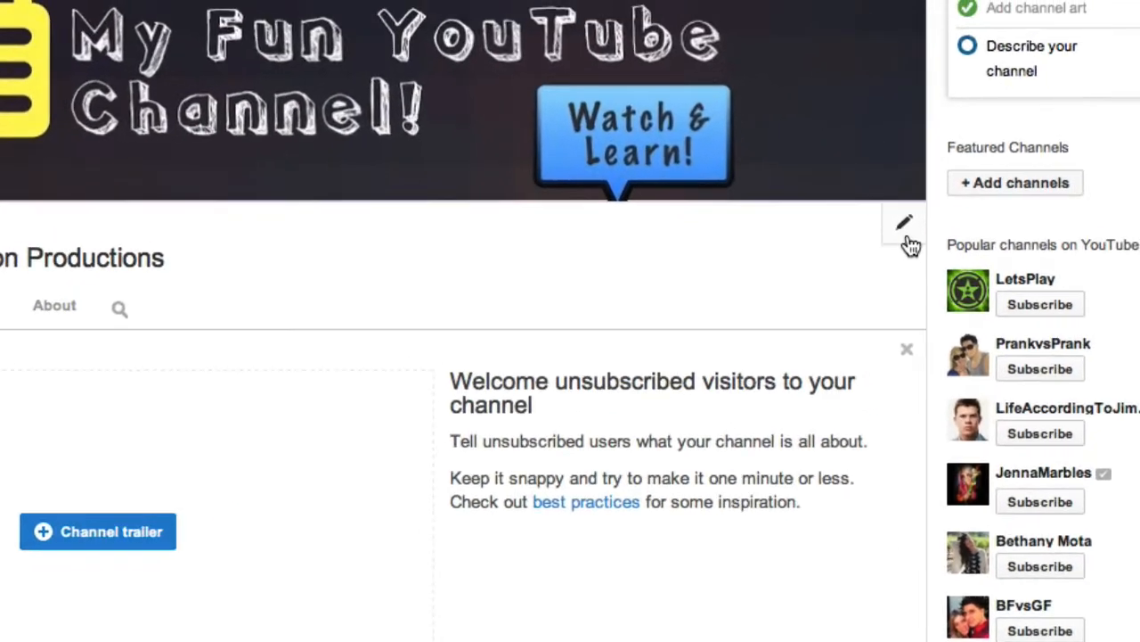
- In the advanced channel settings, keep Canada as the country and set the channel keywords to "demo videos, screencasts, batman, batdad,"
{"action": "left_click", "coordinate": [909, 241]}
{"action": "left_click", "coordinate": [804, 316]}
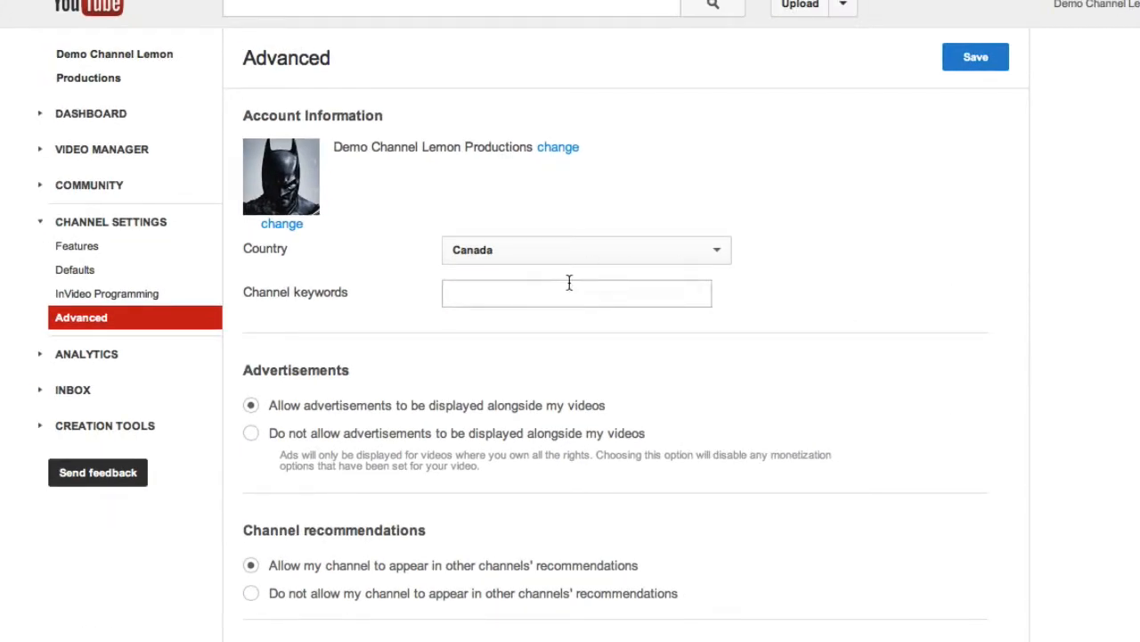
{"action": "left_click", "coordinate": [716, 250]}
{"action": "left_click", "coordinate": [715, 253]}
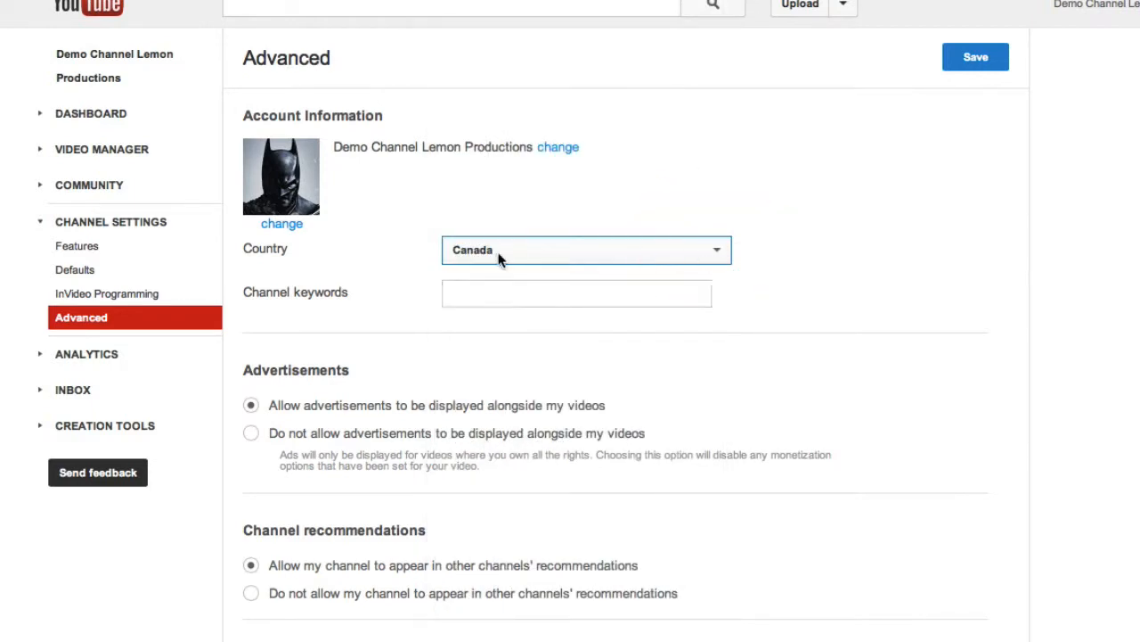
{"action": "left_click", "coordinate": [575, 293]}
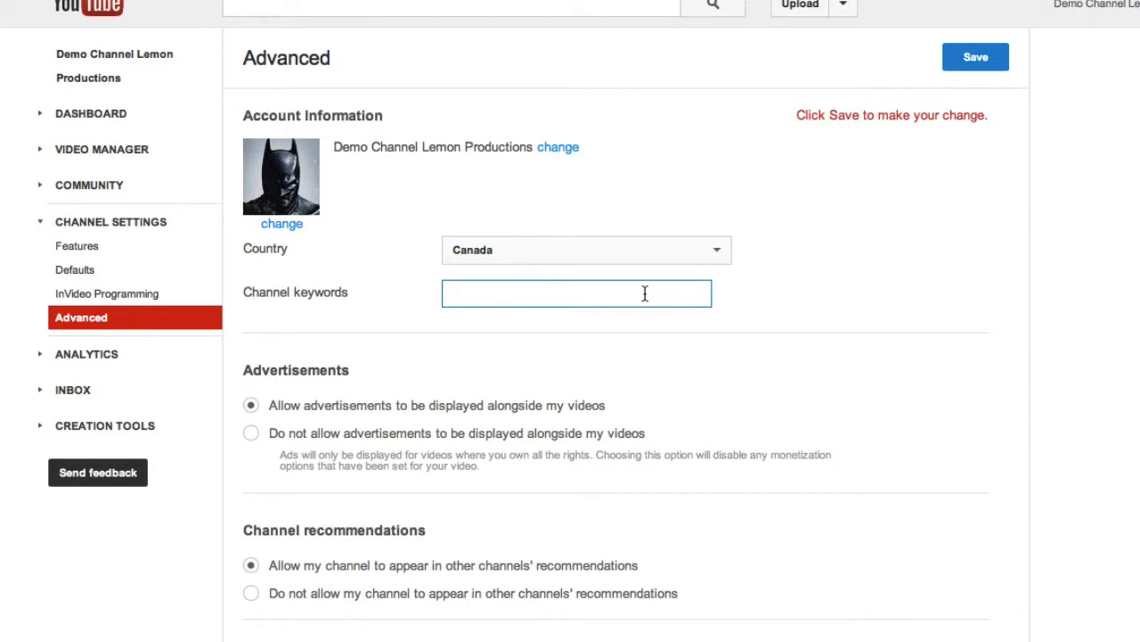
{"action": "type", "text": "demo videos,"}
{"action": "type", "text": "screenc"}
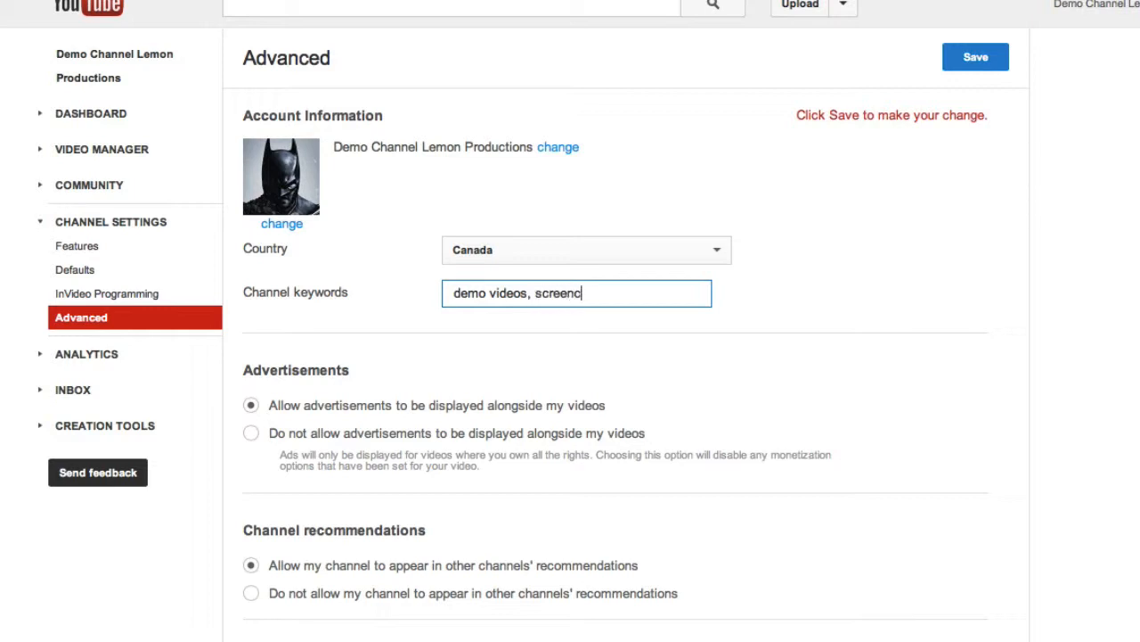
{"action": "type", "text": "asts, batman, batdad,"}
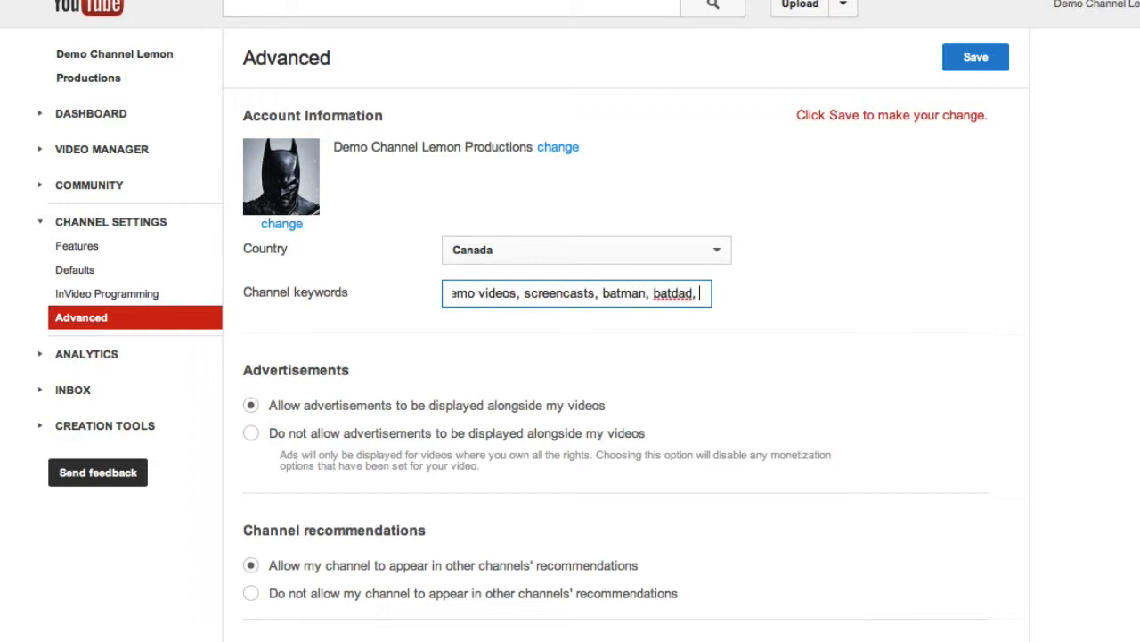
{"action": "left_click", "coordinate": [723, 458]}
- Try disallowing advertisements and channel recommendations, setting each back to allowed
{"action": "scroll", "coordinate": [723, 458], "scroll_direction": "down", "scroll_amount": 1}
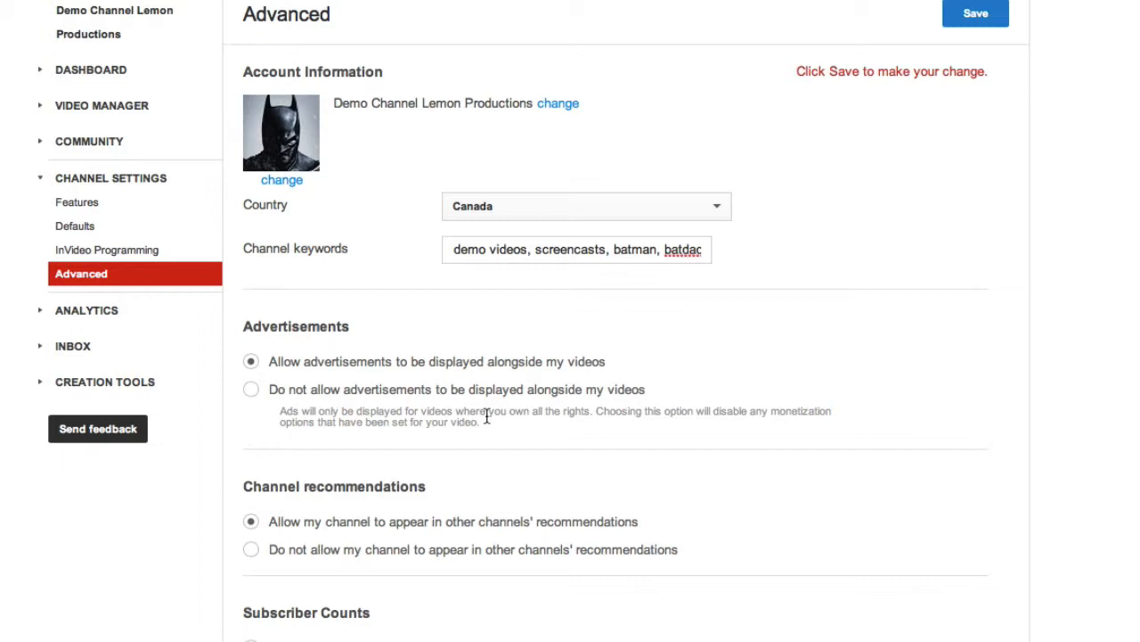
{"action": "left_click", "coordinate": [251, 389]}
{"action": "left_click", "coordinate": [251, 361]}
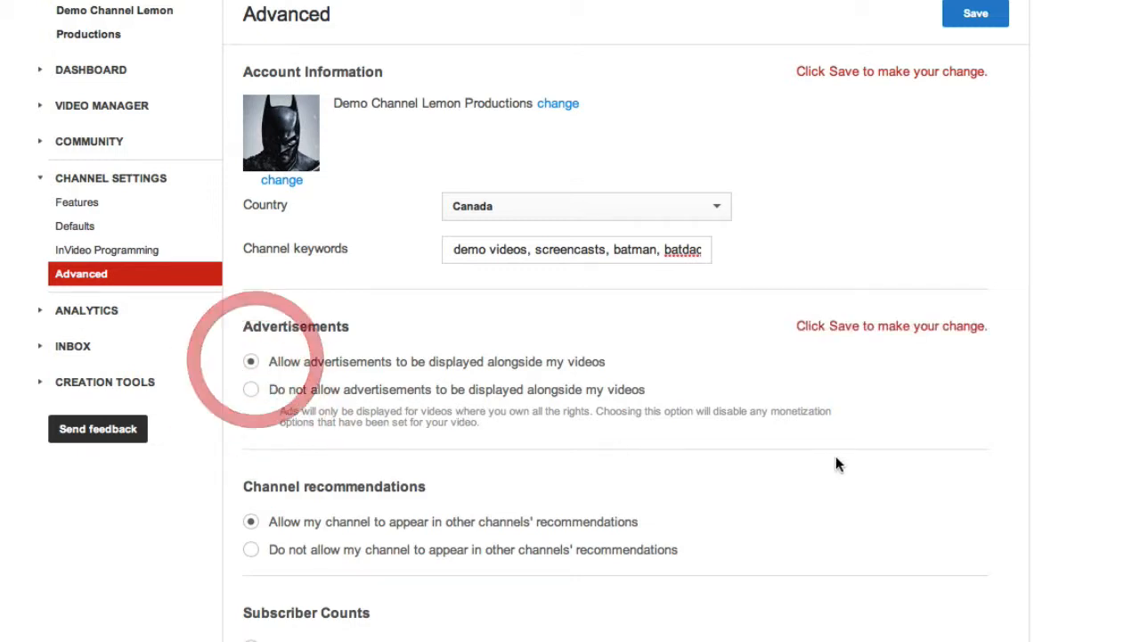
{"action": "scroll", "coordinate": [838, 571], "scroll_direction": "down", "scroll_amount": 1}
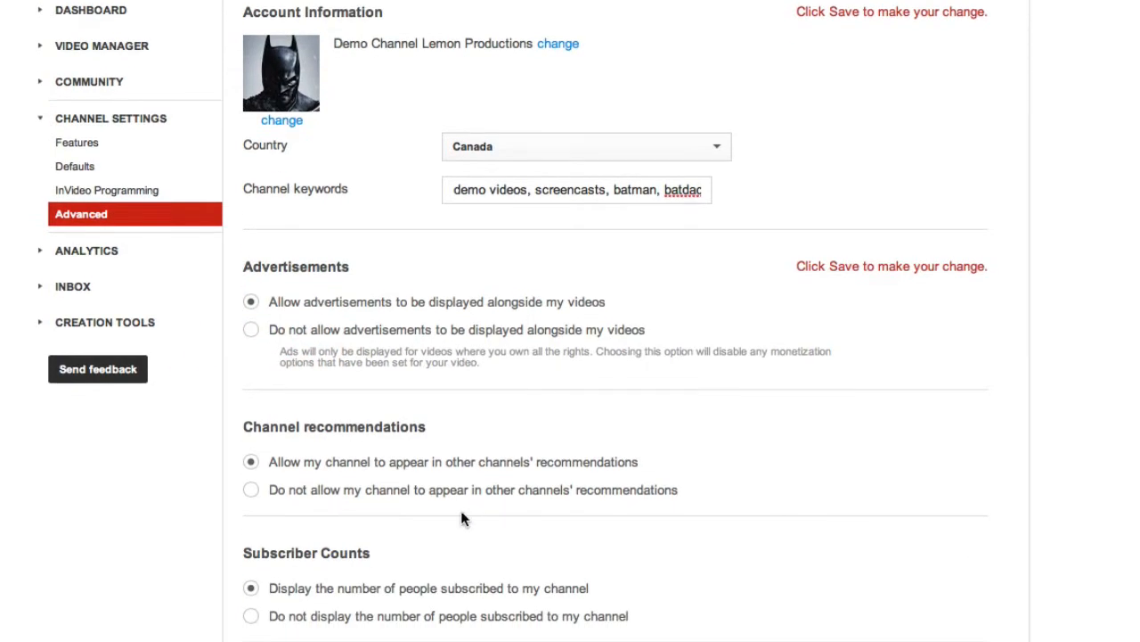
{"action": "left_click", "coordinate": [252, 490]}
{"action": "left_click", "coordinate": [252, 461]}
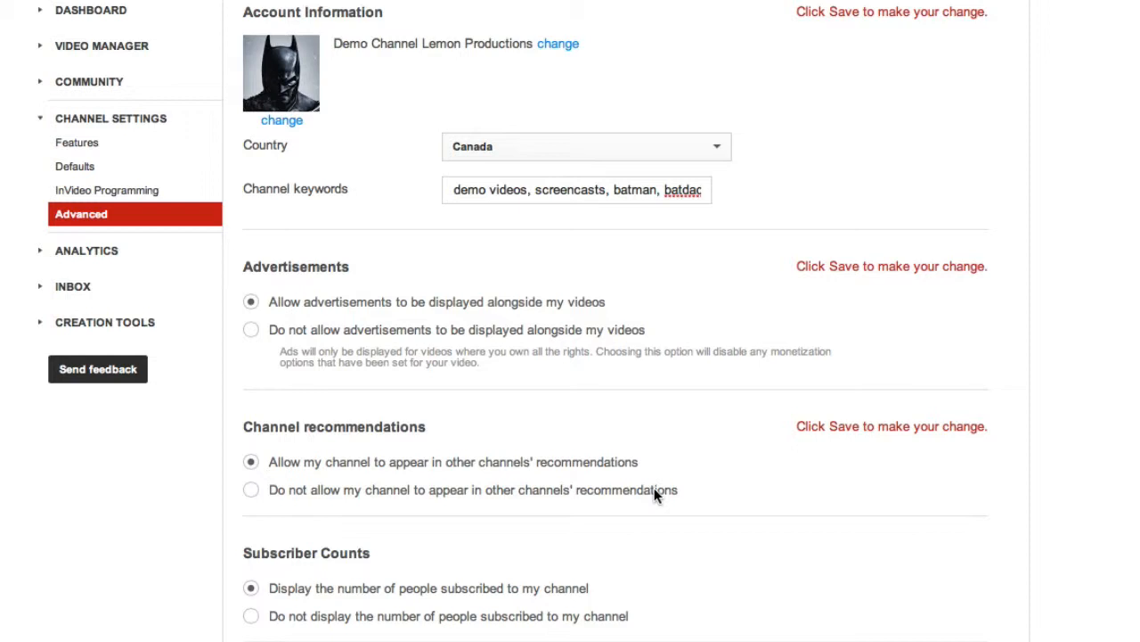
- Enter a sample Google Analytics account ID and clear the field again
{"action": "scroll", "coordinate": [783, 479], "scroll_direction": "down", "scroll_amount": 2}
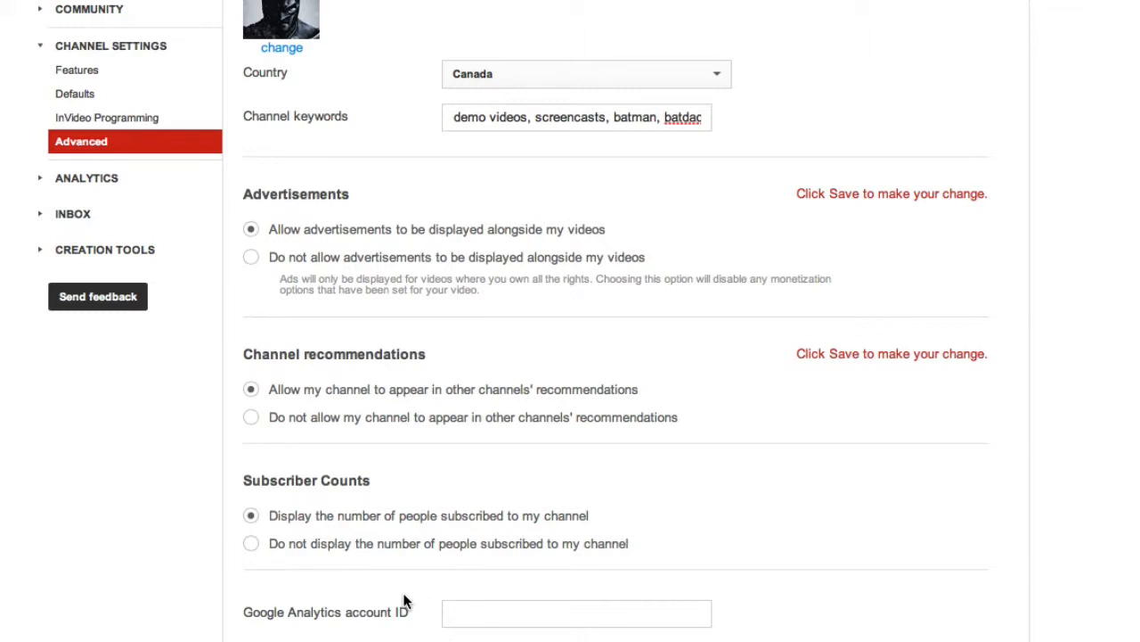
{"action": "left_click", "coordinate": [593, 610]}
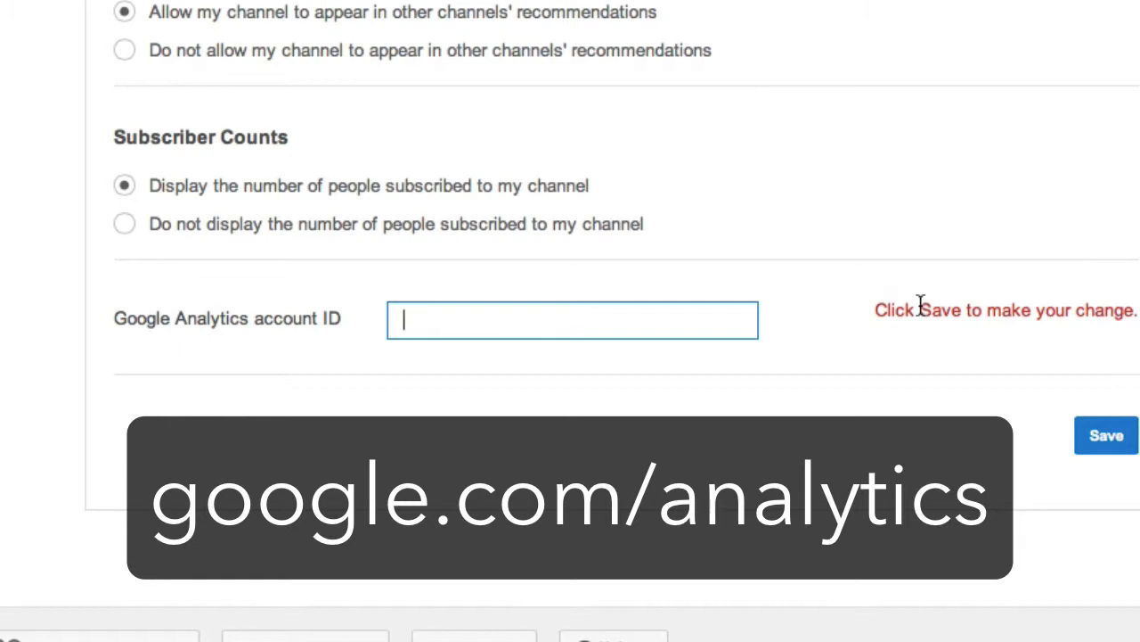
{"action": "type", "text": "UA-00000"}
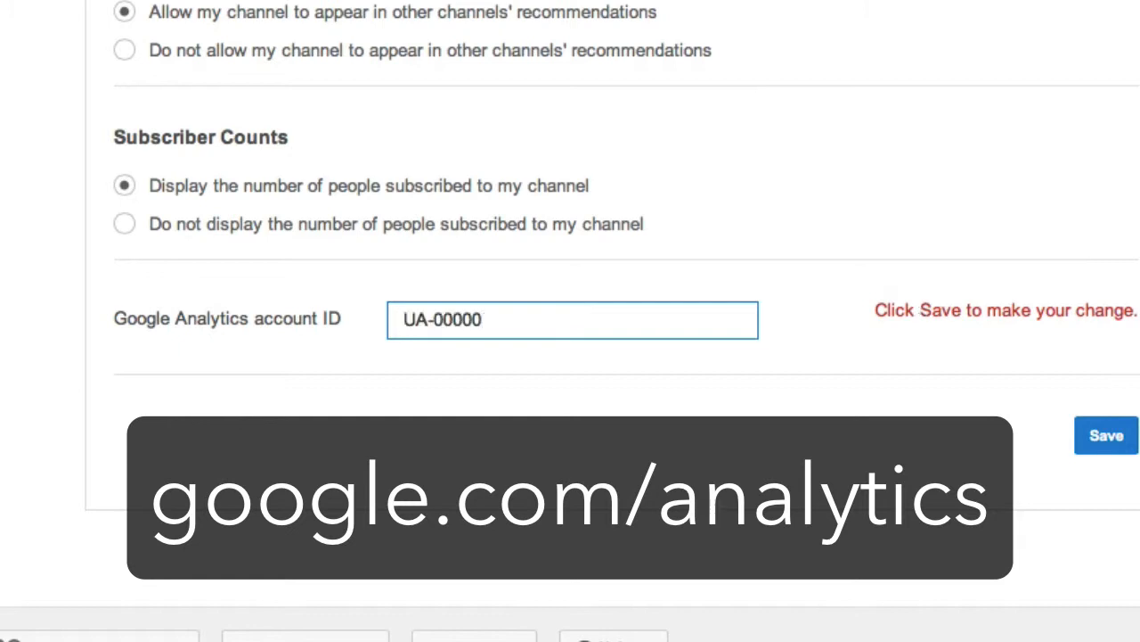
{"action": "type", "text": "0-01"}
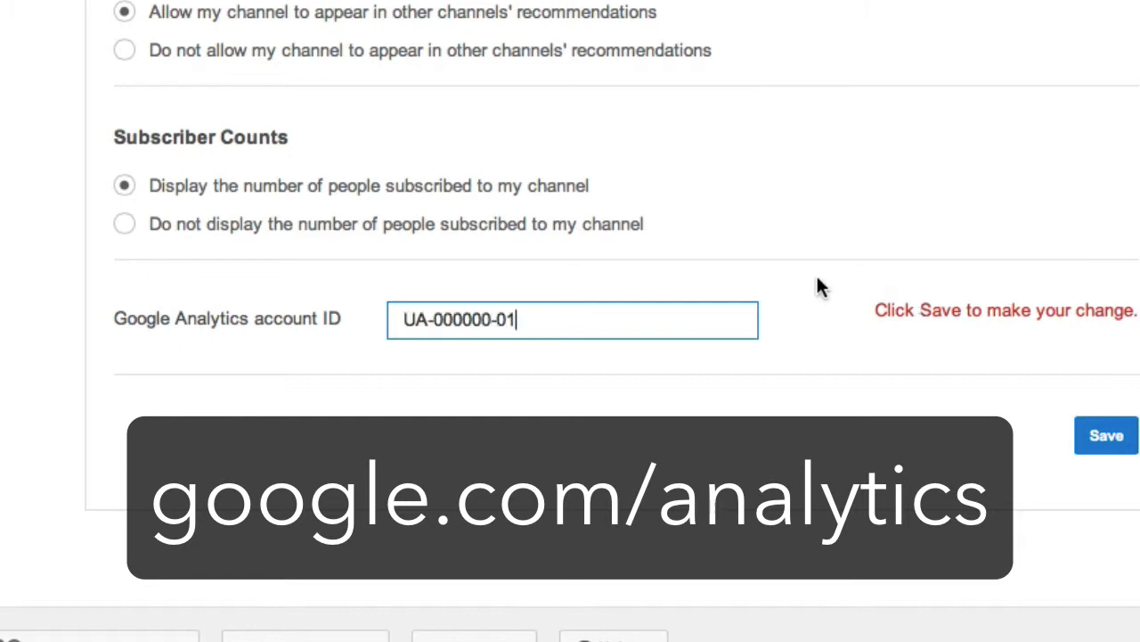
{"action": "left_click", "coordinate": [564, 327]}
{"action": "triple_click", "coordinate": [564, 327]}
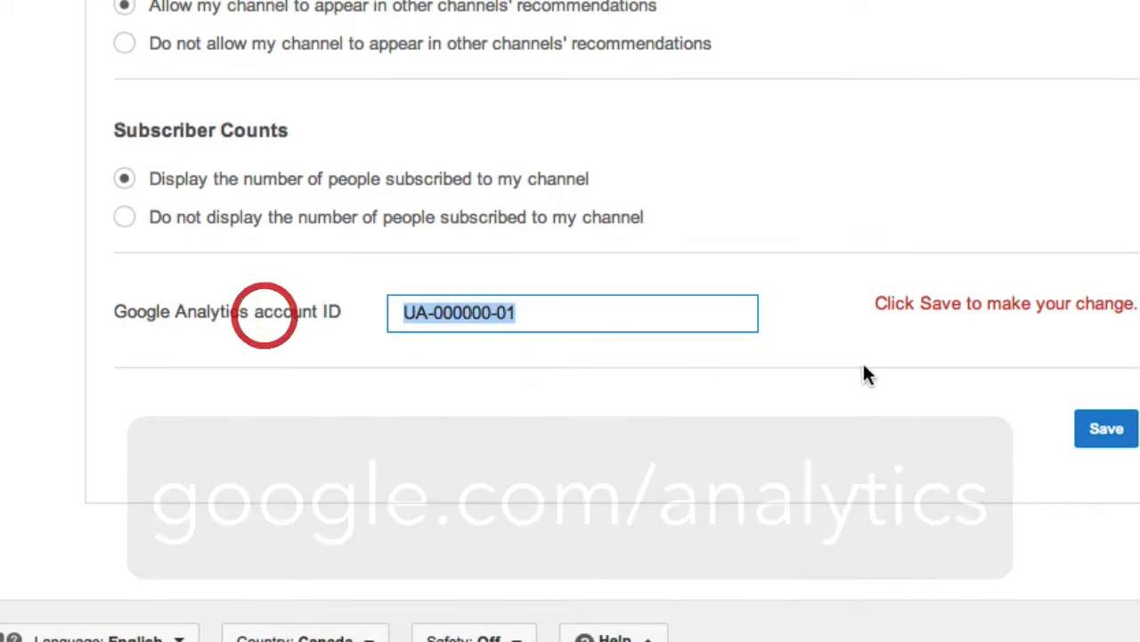
{"action": "key", "text": "BackSpace"}
- Save the advanced channel settings and open the channel's About section
{"action": "left_click", "coordinate": [1106, 427]}
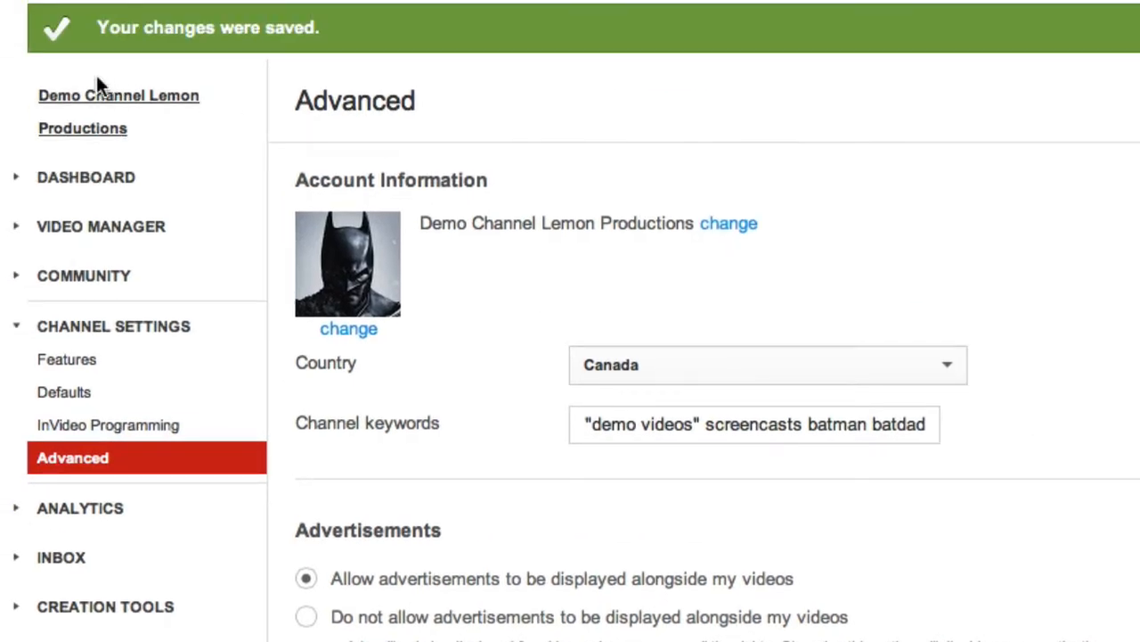
{"action": "left_click", "coordinate": [137, 105]}
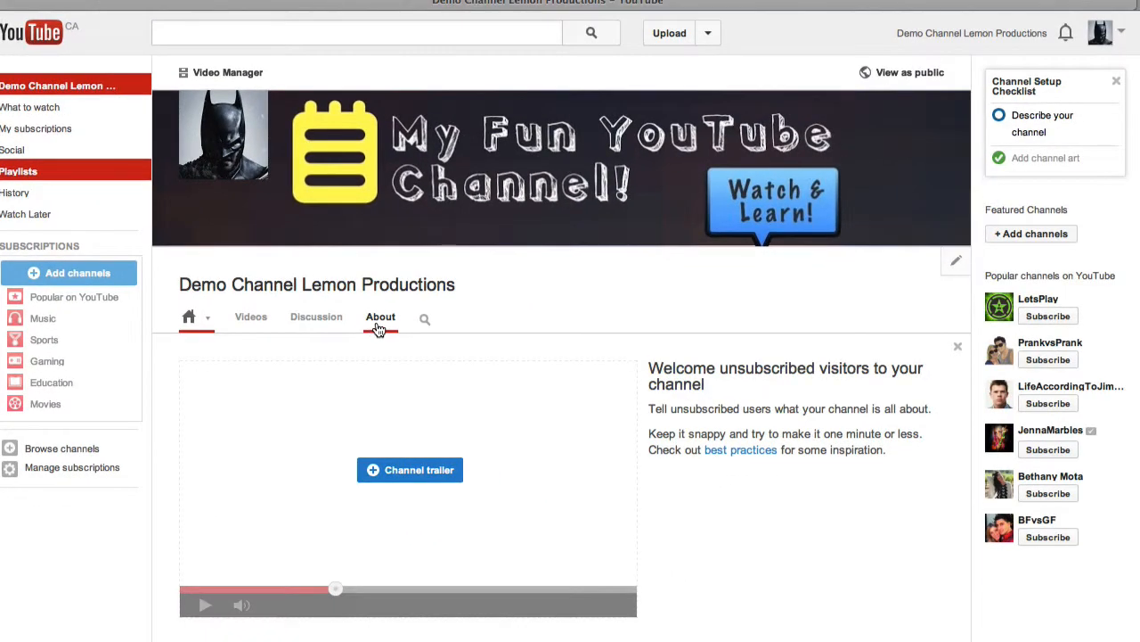
{"action": "left_click", "coordinate": [618, 398]}
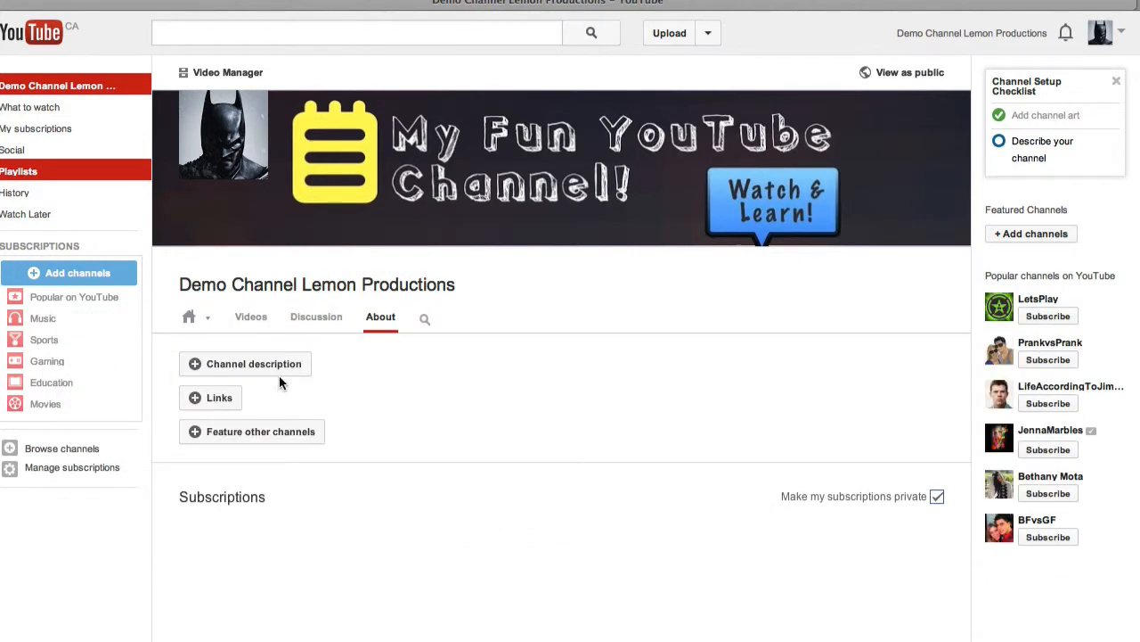
- Start a channel description reading "My channel is here and this is what it's about." with a second paragraph, "More stuff here and other things."
{"action": "left_click", "coordinate": [256, 373]}
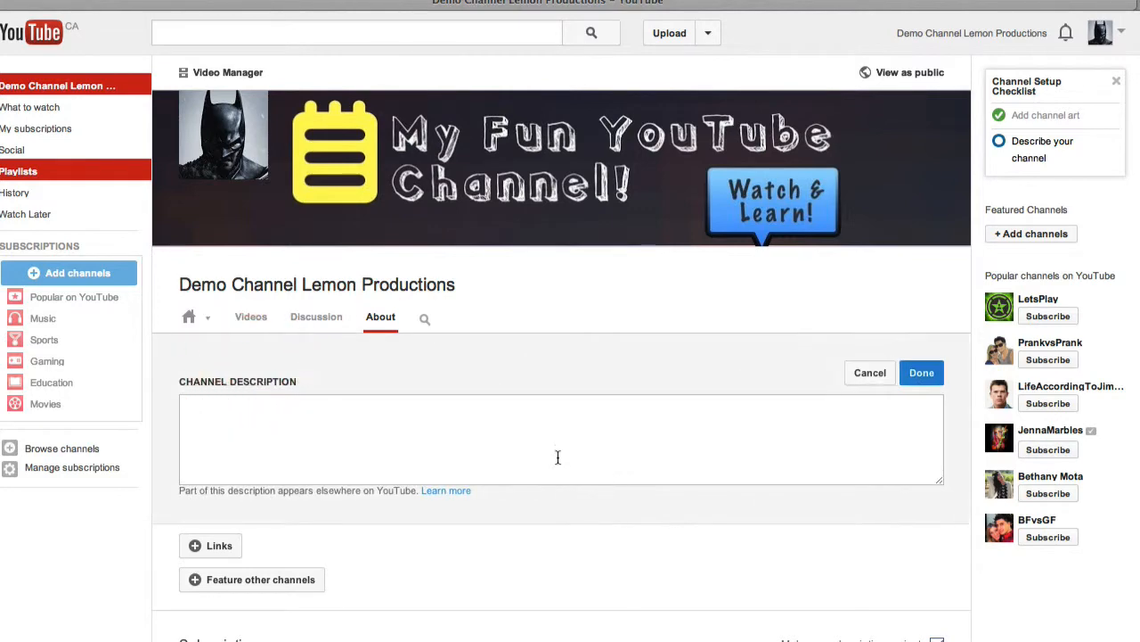
{"action": "left_click", "coordinate": [387, 420]}
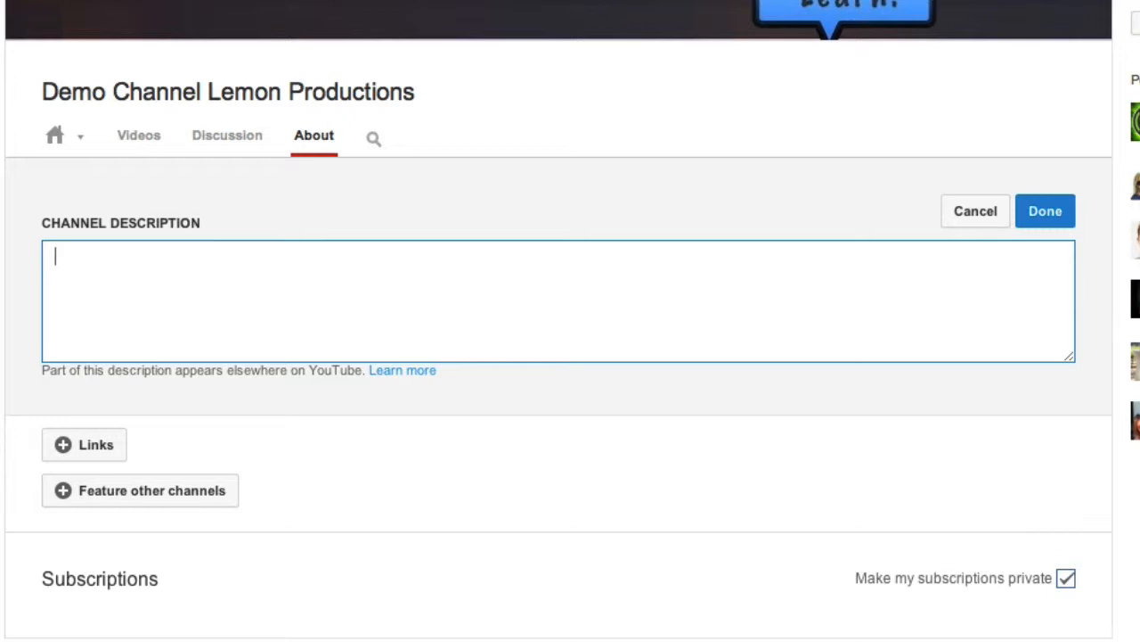
{"action": "type", "text": "My channel is "}
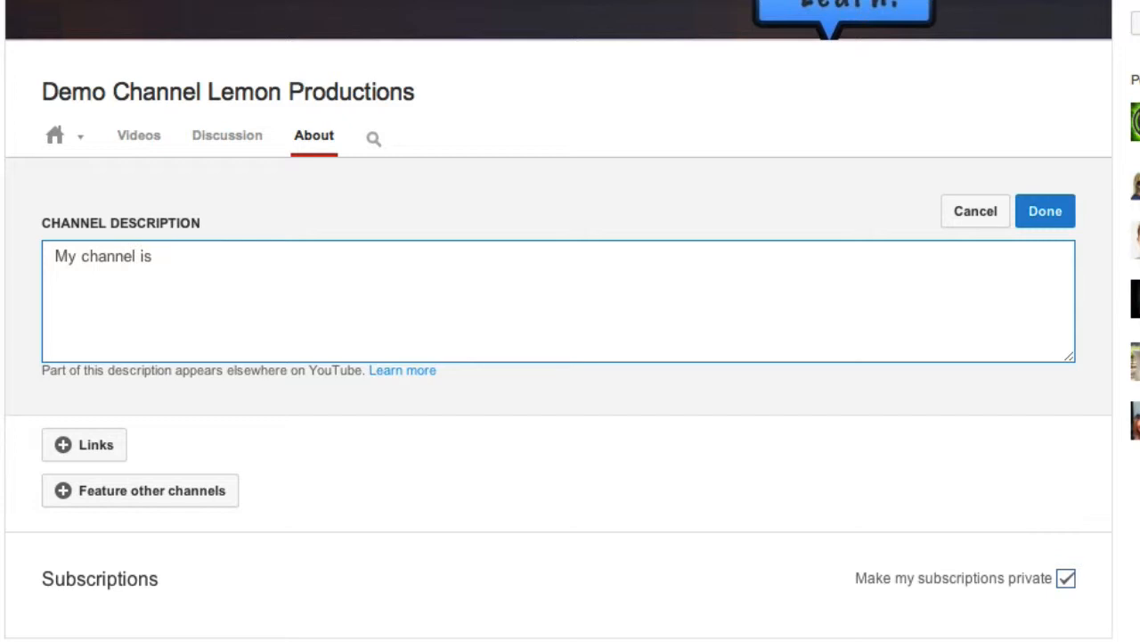
{"action": "type", "text": "here and this is what it'"}
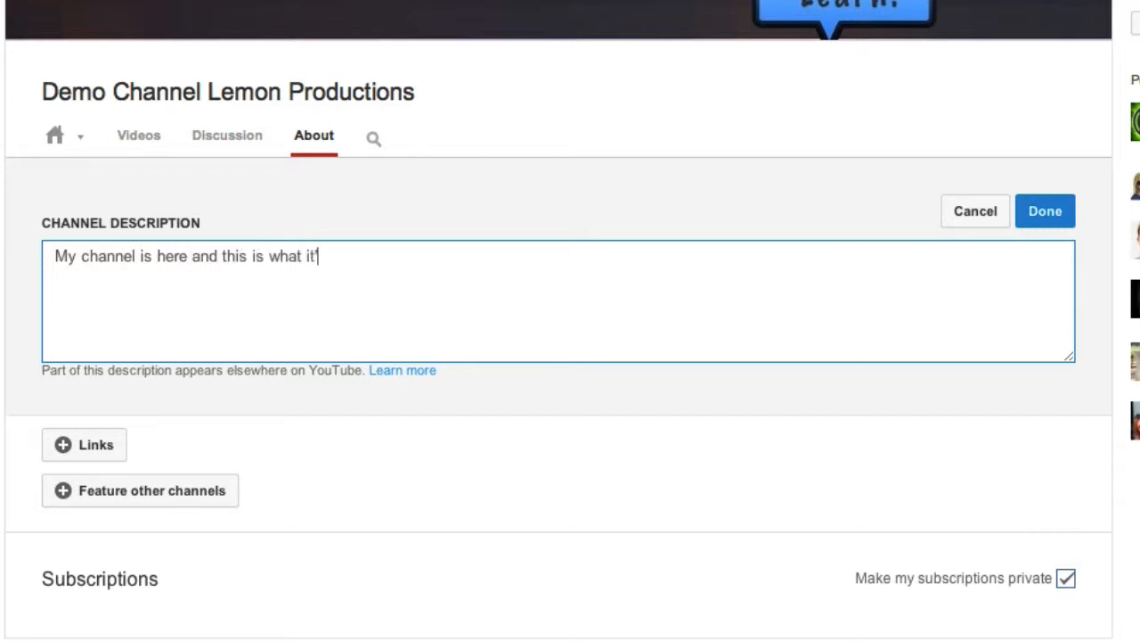
{"action": "type", "text": "s about."}
{"action": "key", "text": "Return"}
{"action": "key", "text": "Return"}
{"action": "type", "text": "More stuff here and other th"}
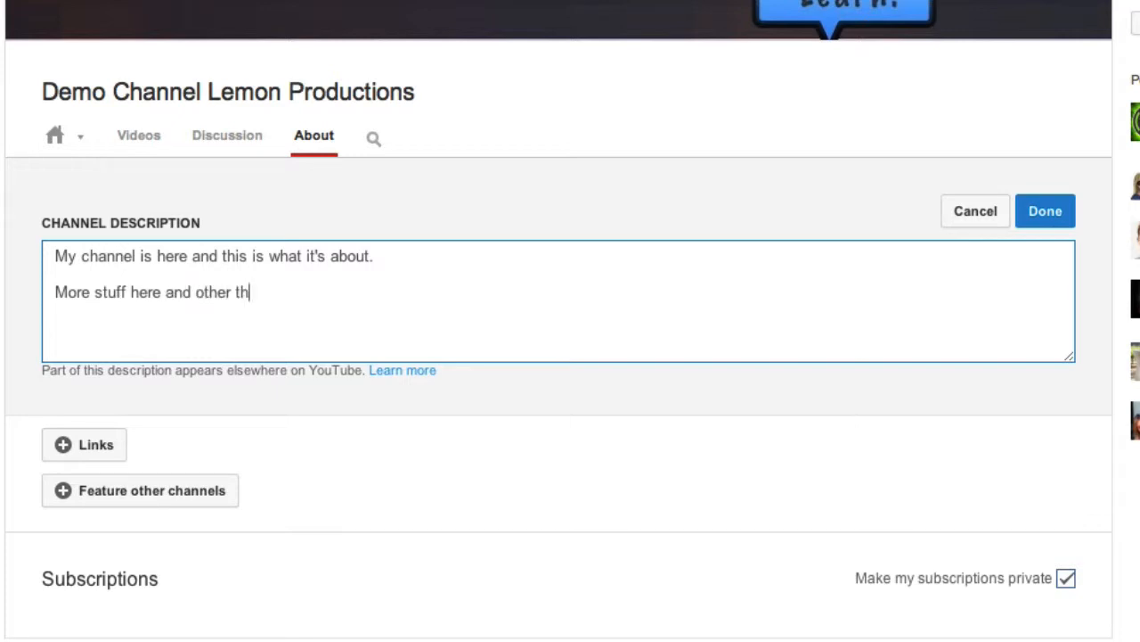
{"action": "type", "text": "ings."}
{"action": "key", "text": "Return"}
{"action": "key", "text": "Return"}
{"action": "type", "text": "http://lemon"}
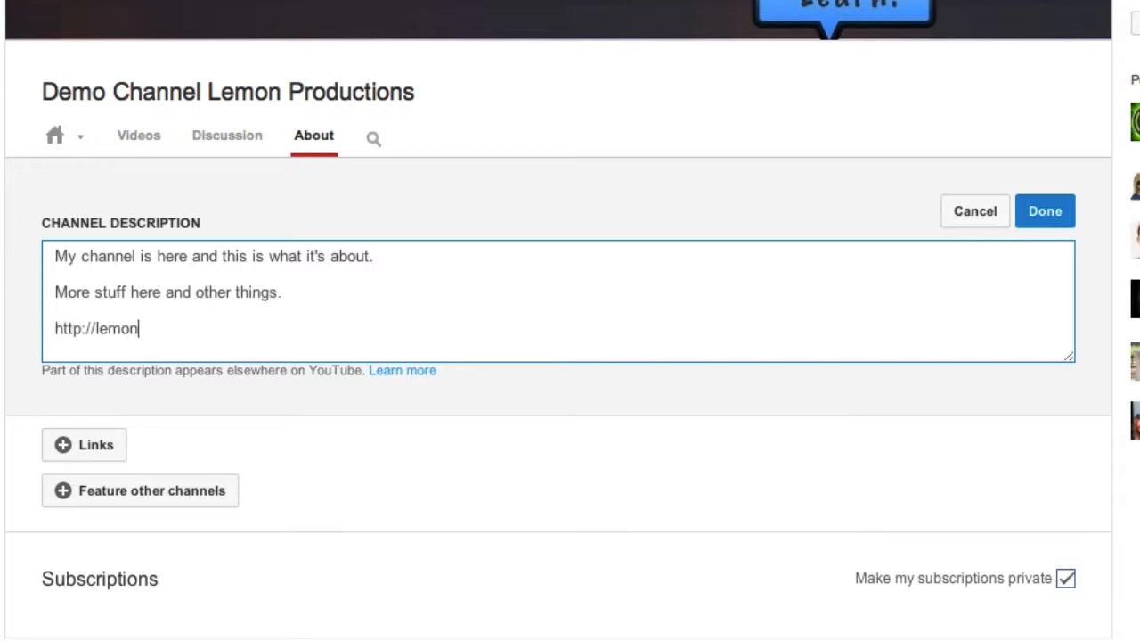
{"action": "type", "text": "producitons.ca"}
{"action": "key", "text": "BackSpace"}
{"action": "key", "text": "BackSpace"}
{"action": "key", "text": "BackSpace"}
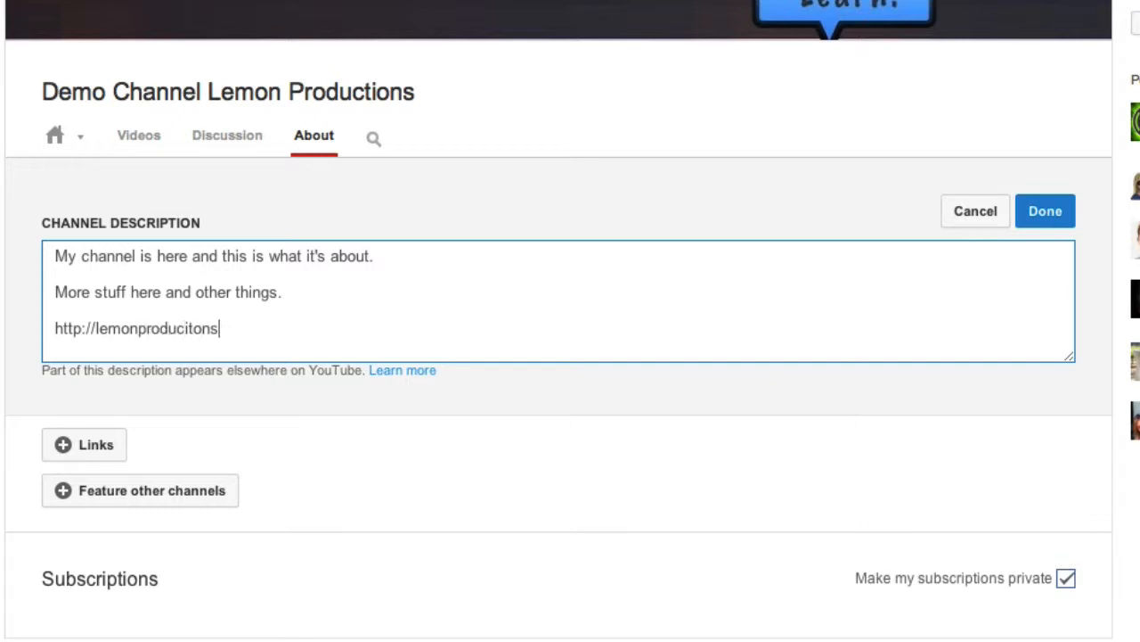
{"action": "key", "text": "BackSpace"}
{"action": "key", "text": "BackSpace"}
{"action": "key", "text": "BackSpace"}
{"action": "key", "text": "BackSpace"}
{"action": "key", "text": "BackSpace"}
{"action": "type", "text": "tions.ca"}
{"action": "left_click_drag", "start_coordinate": [55, 256], "coordinate": [429, 260]}
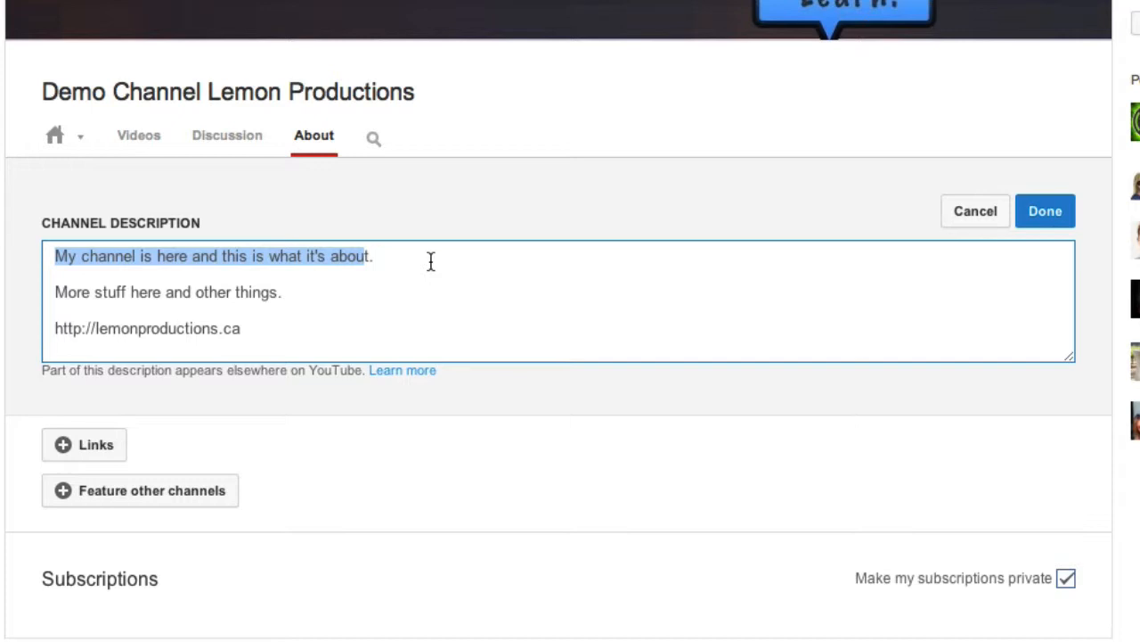
{"action": "triple_click", "coordinate": [430, 261]}
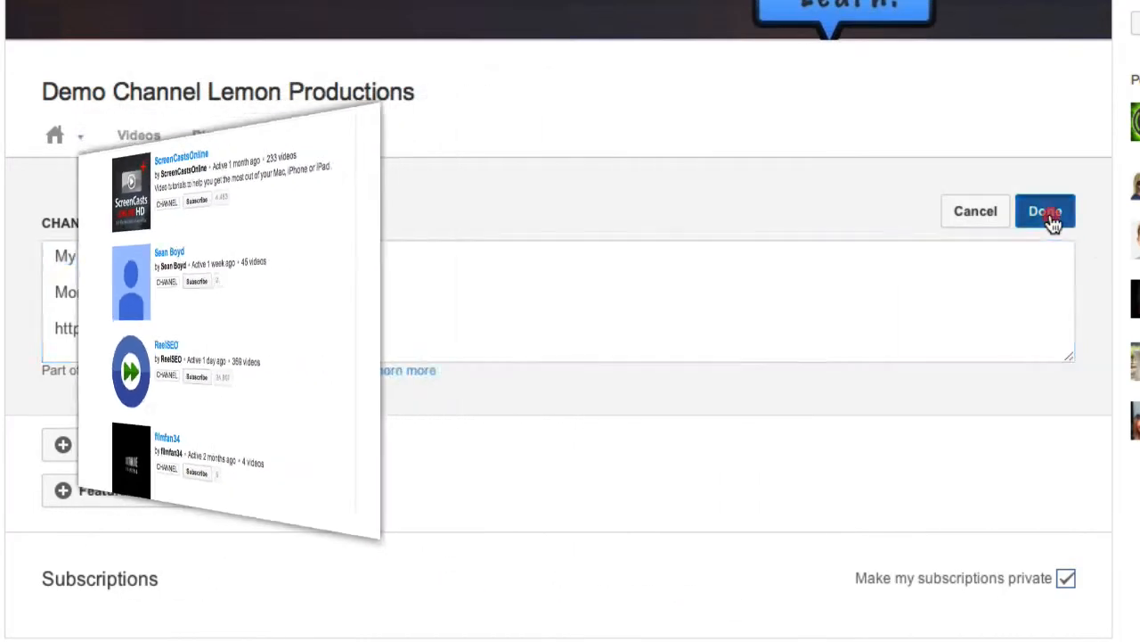
{"action": "left_click", "coordinate": [1048, 213]}
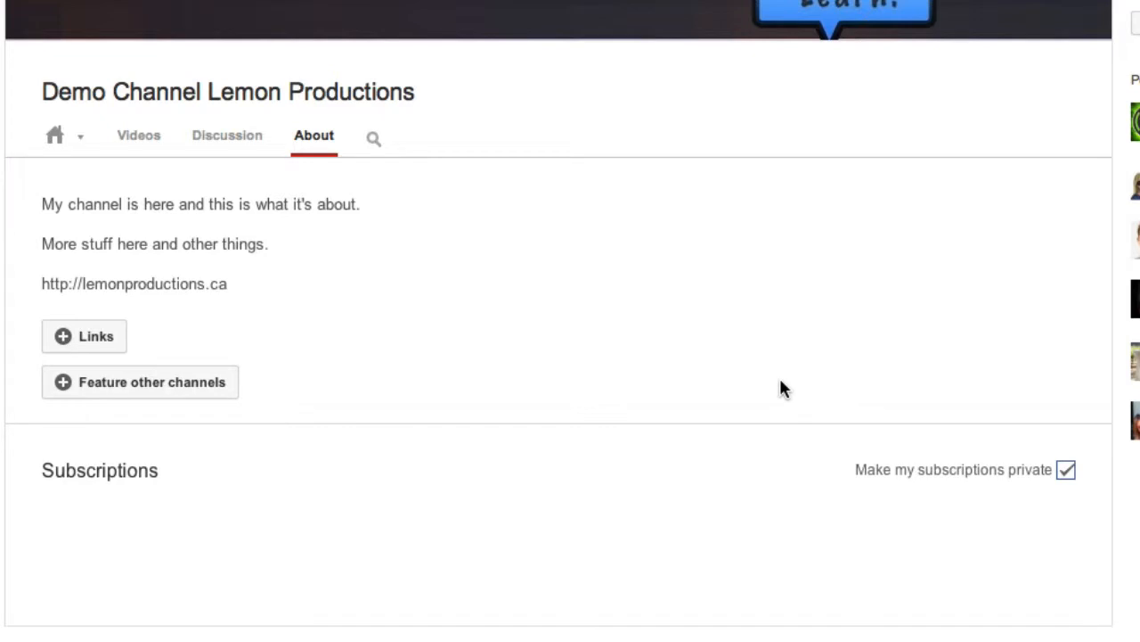
{"action": "left_click", "coordinate": [110, 340]}
{"action": "scroll", "coordinate": [560, 326], "scroll_direction": "down", "scroll_amount": 3}
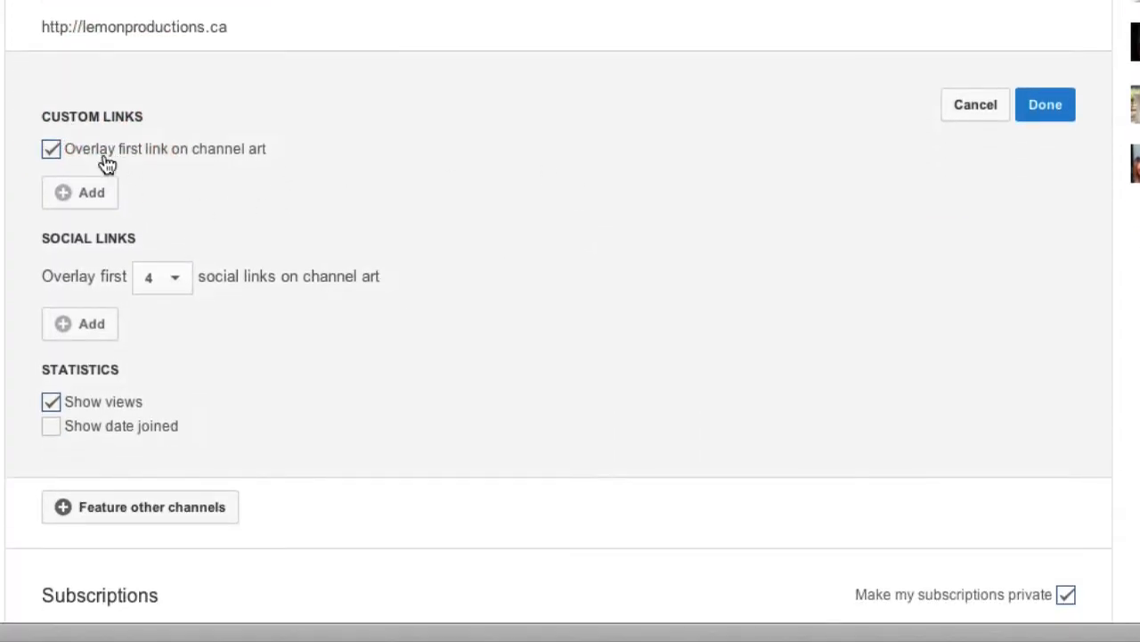
{"action": "left_click", "coordinate": [100, 198]}
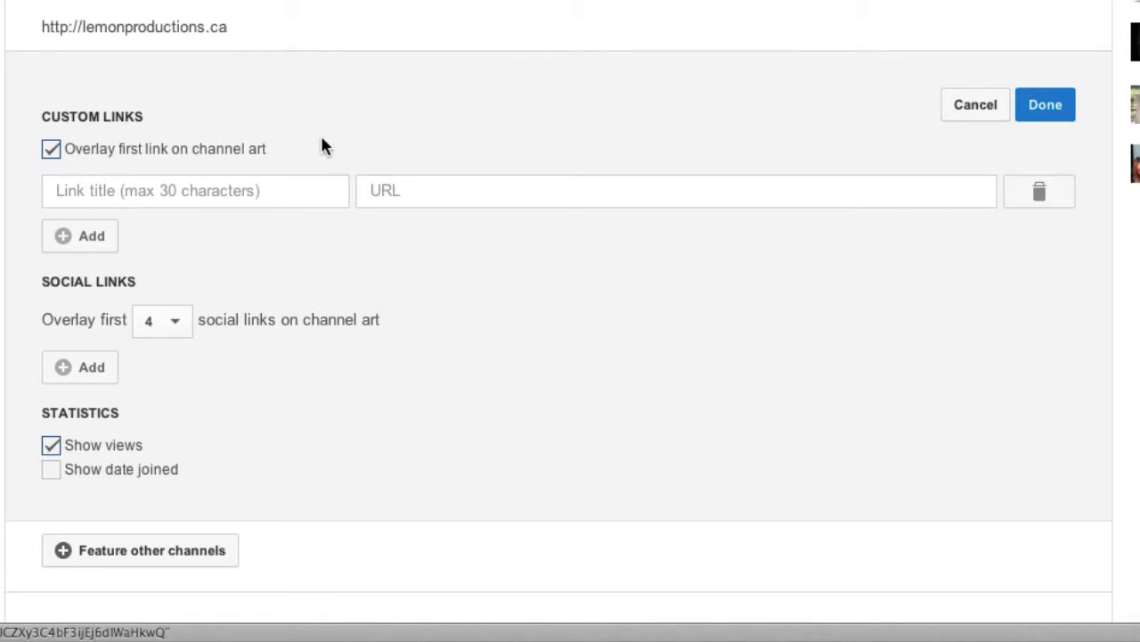
{"action": "left_click", "coordinate": [211, 186]}
{"action": "type", "text": "My Great Web Page"}
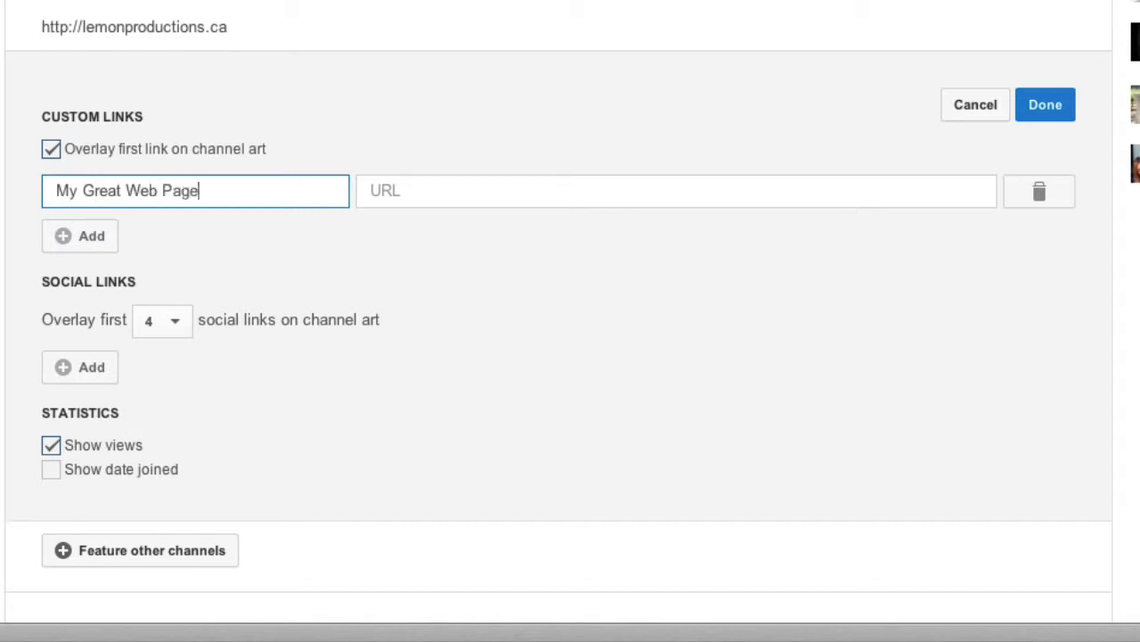
{"action": "key", "text": "Tab"}
{"action": "type", "text": "http://lemonproductions.ca"}
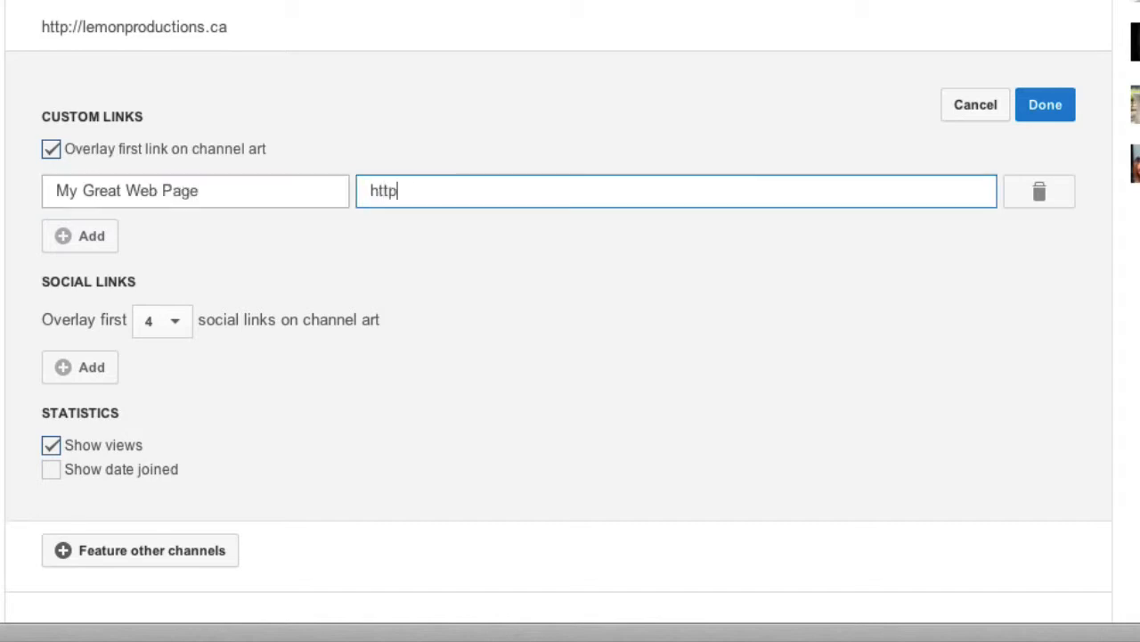
- Add a second custom link titled "My Great Blog" with the blog's web address
{"action": "left_click", "coordinate": [94, 243]}
{"action": "left_click", "coordinate": [204, 234]}
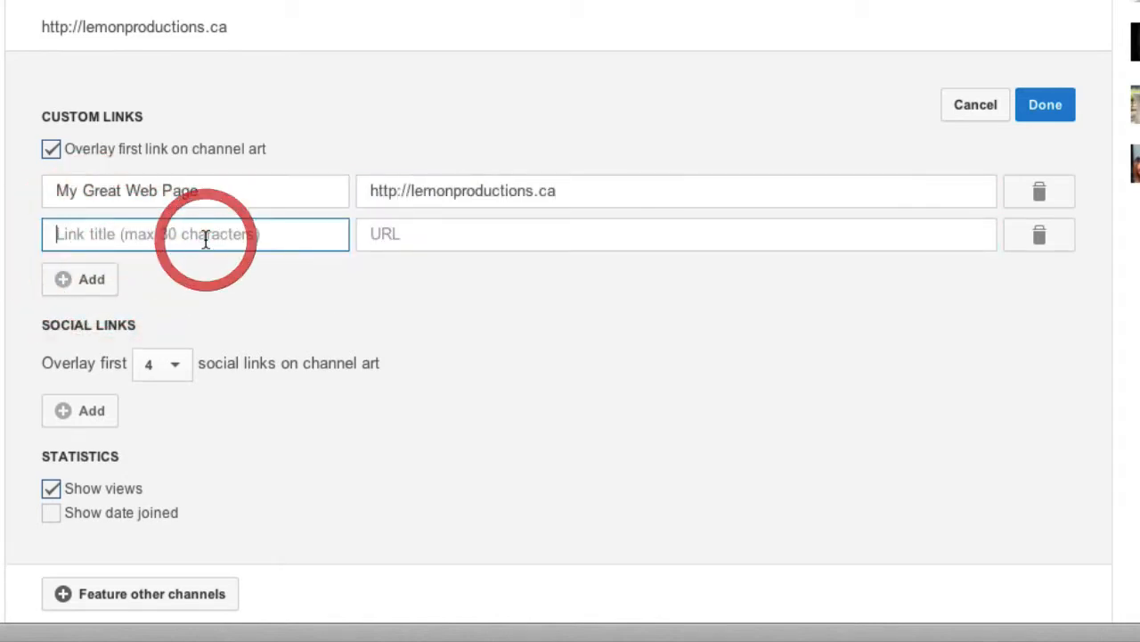
{"action": "type", "text": "My Great Blog"}
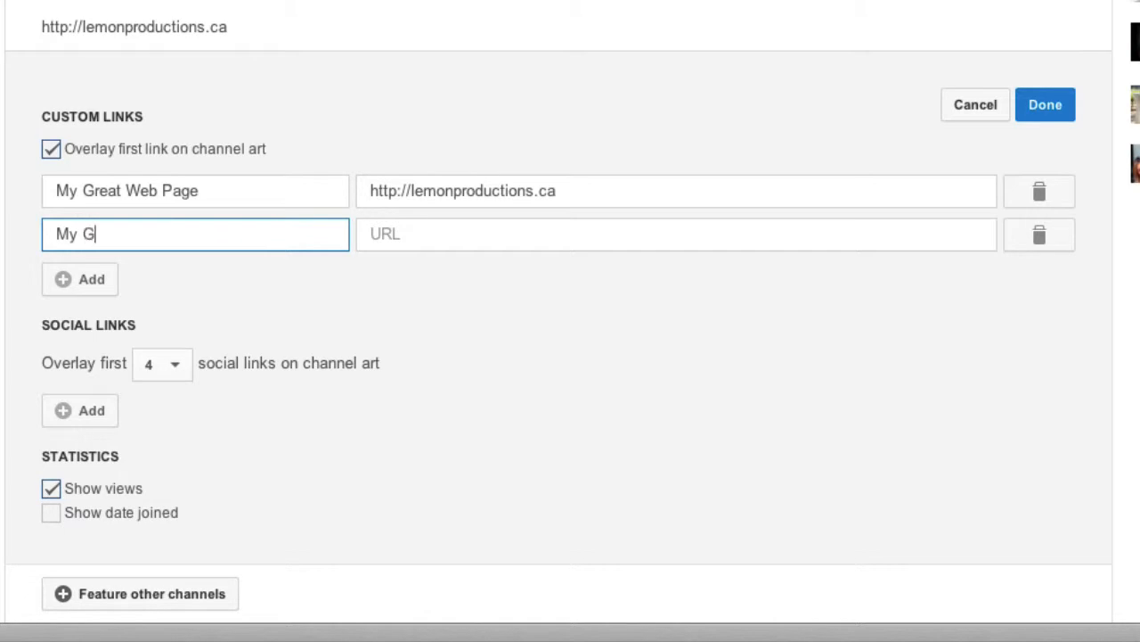
{"action": "key", "text": "Tab"}
{"action": "type", "text": "http://"}
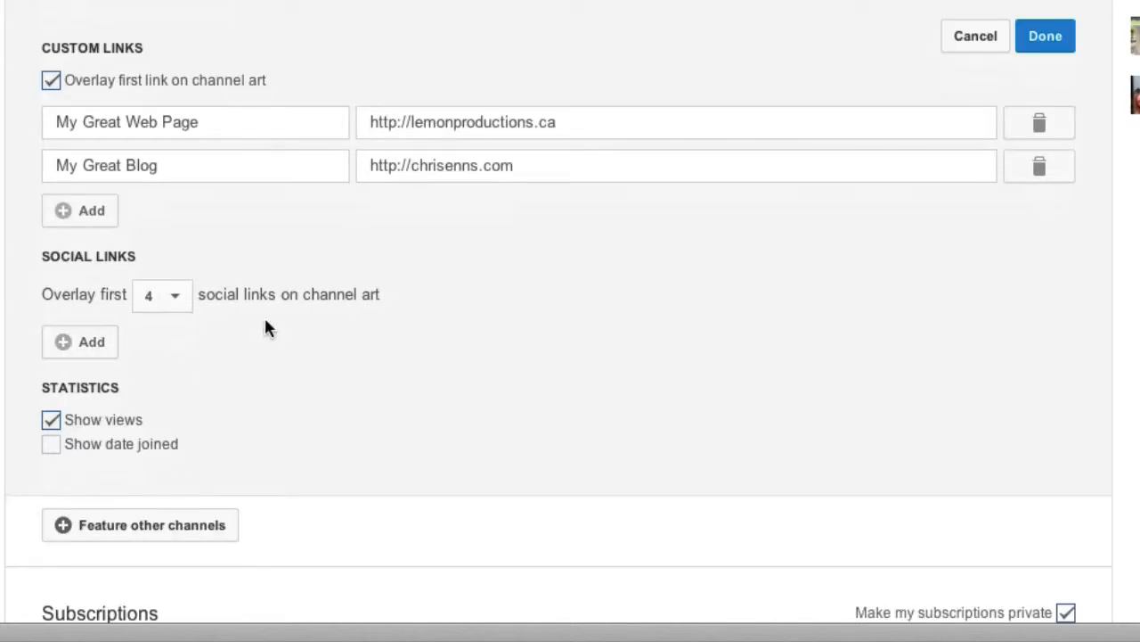
{"action": "scroll", "coordinate": [423, 366], "scroll_direction": "down", "scroll_amount": 3}
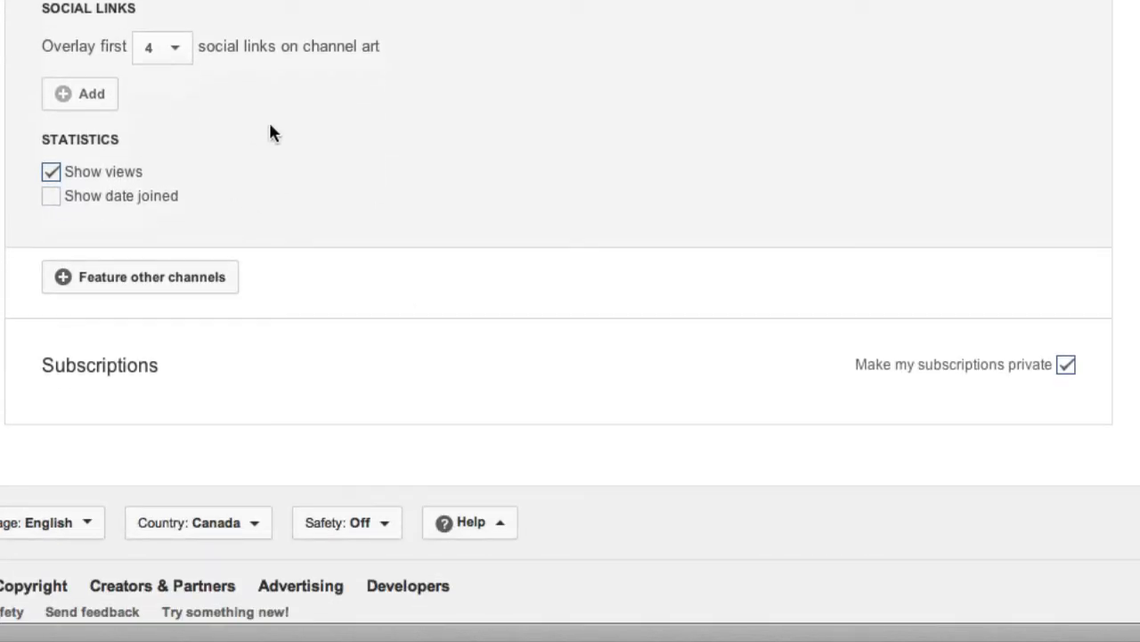
{"action": "scroll", "coordinate": [336, 143], "scroll_direction": "up", "scroll_amount": 2}
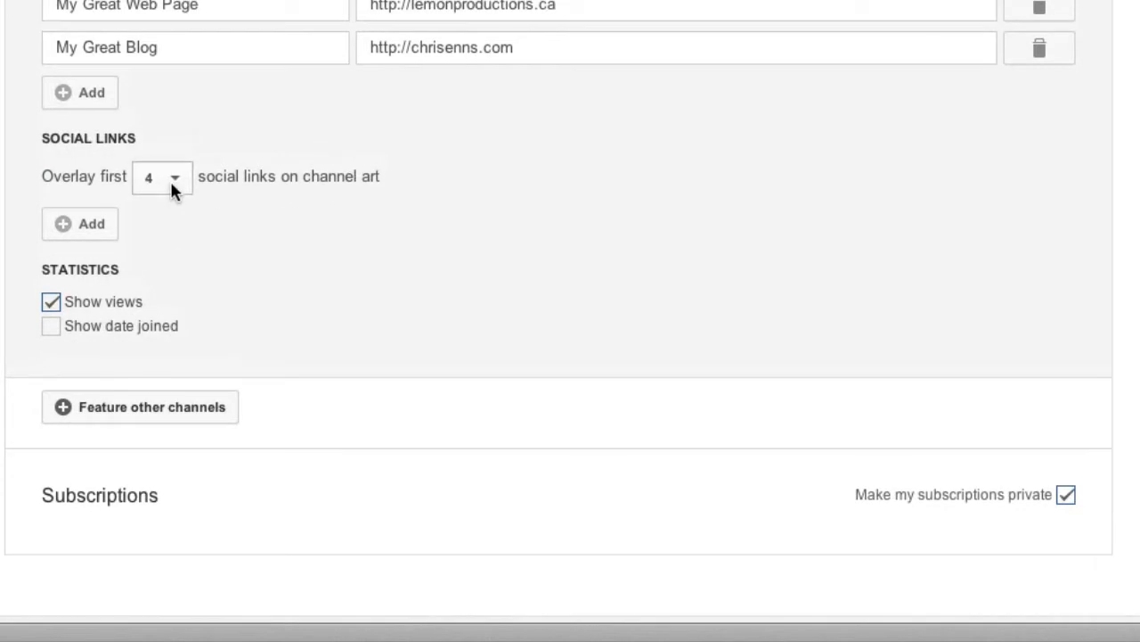
{"action": "scroll", "coordinate": [378, 169], "scroll_direction": "up", "scroll_amount": 2}
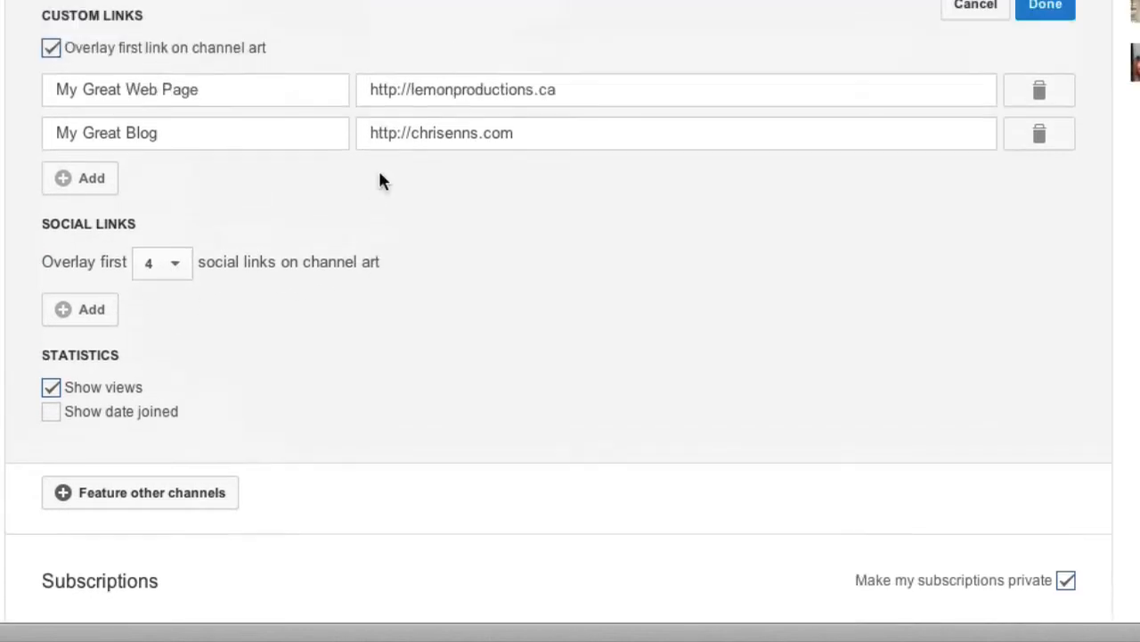
{"action": "scroll", "coordinate": [522, 262], "scroll_direction": "down", "scroll_amount": 2}
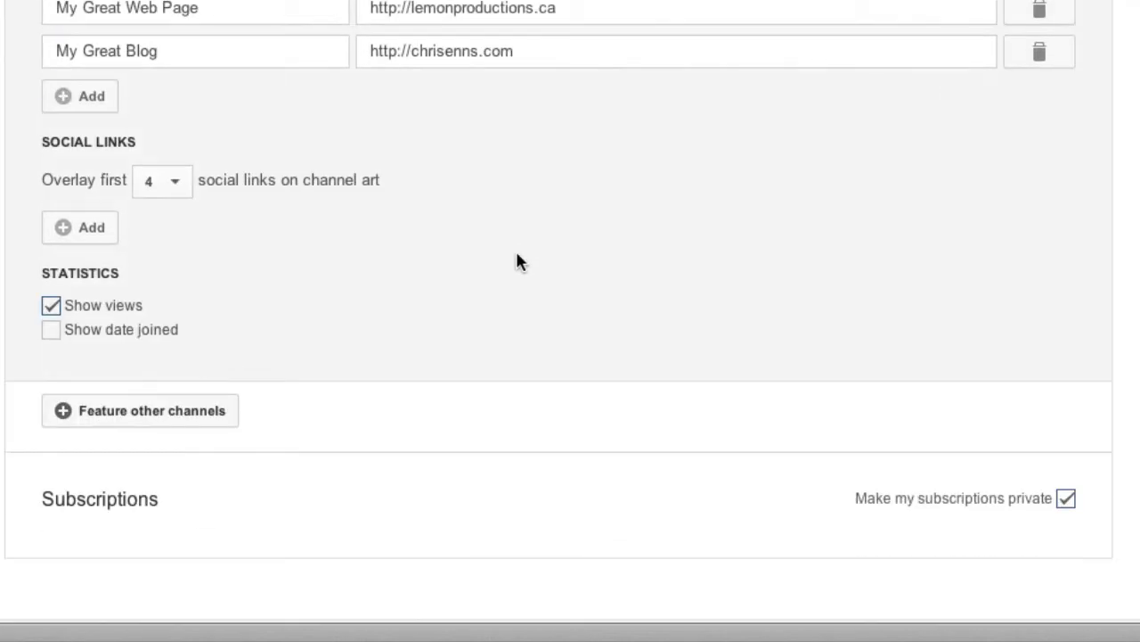
{"action": "left_click", "coordinate": [166, 188]}
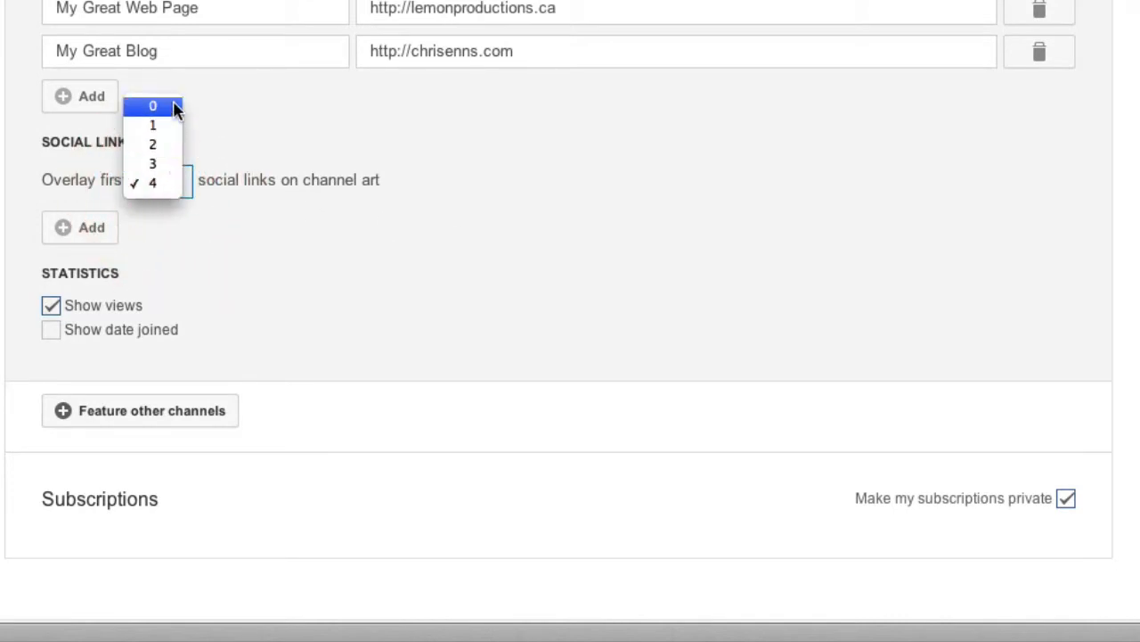
{"action": "left_click", "coordinate": [274, 244]}
{"action": "left_click", "coordinate": [99, 237]}
{"action": "left_click", "coordinate": [274, 225]}
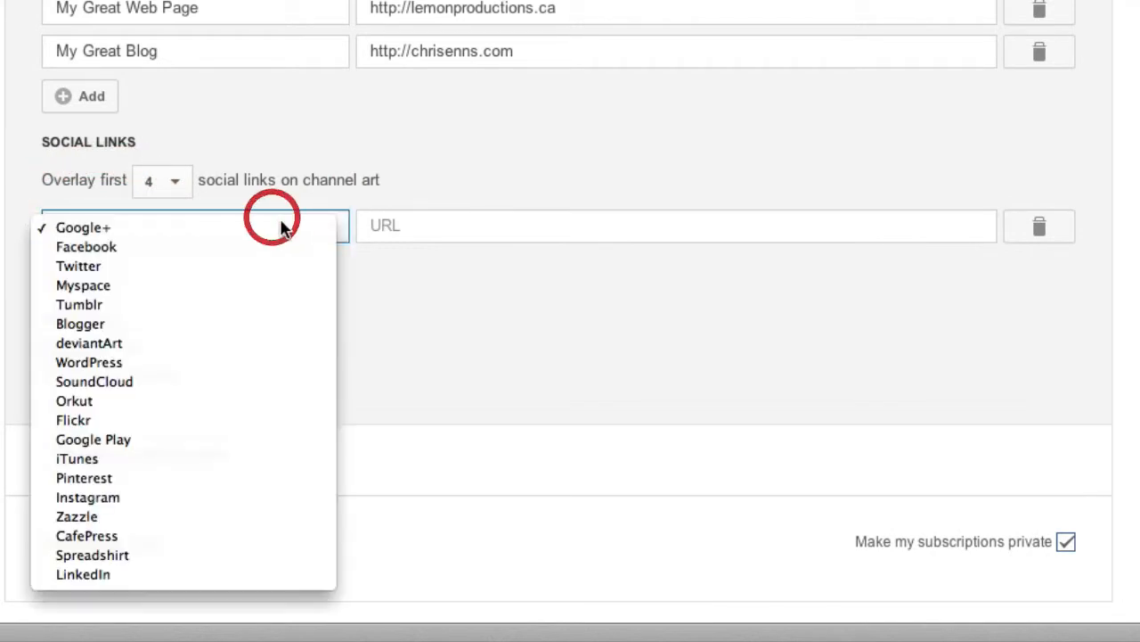
{"action": "left_click", "coordinate": [249, 268]}
{"action": "left_click", "coordinate": [466, 223]}
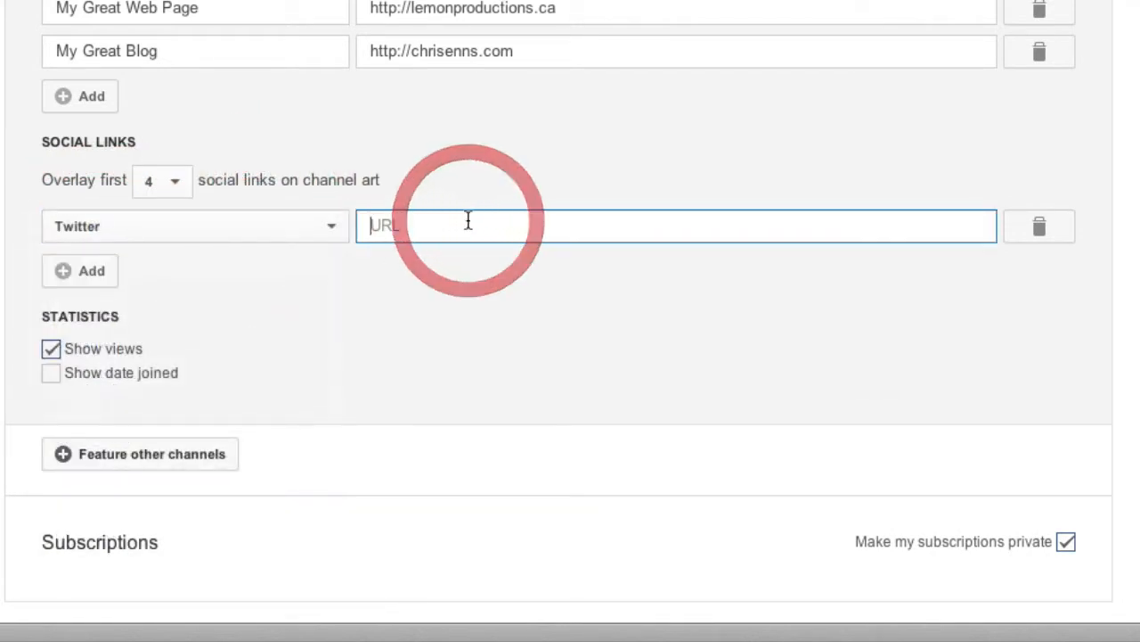
{"action": "type", "text": "http://w"}
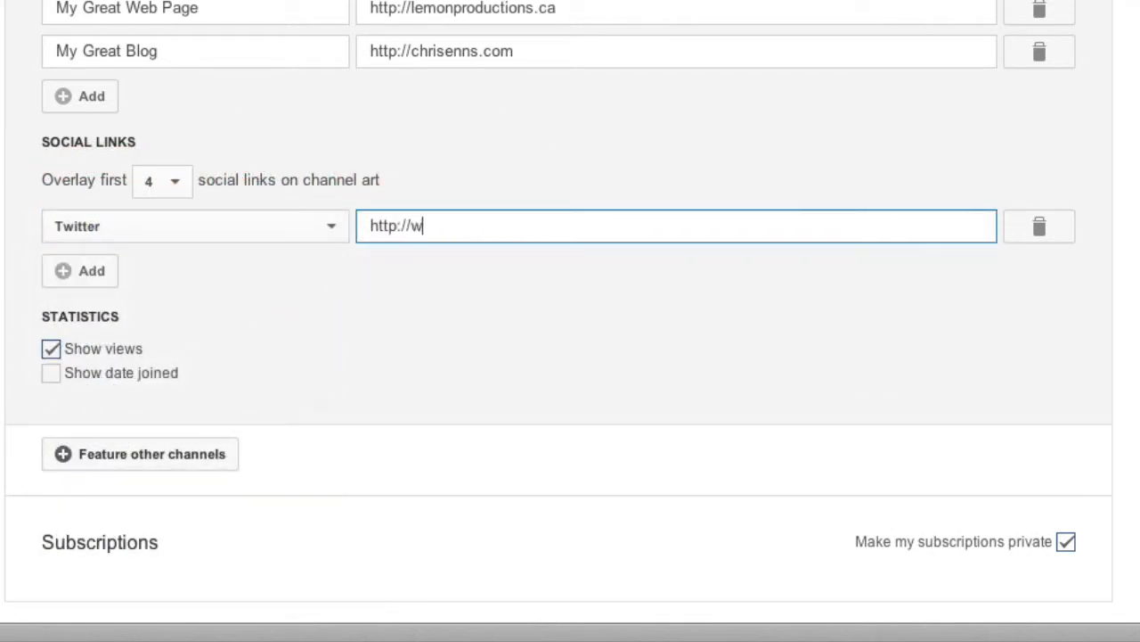
{"action": "type", "text": "ww.twitter.com/ichris"}
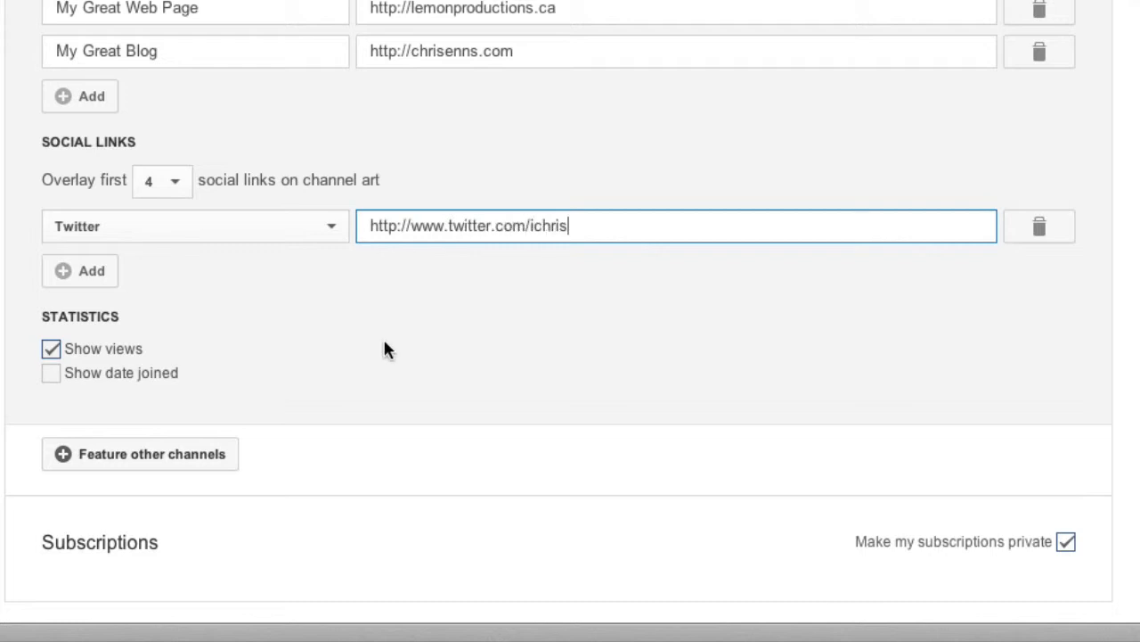
- Add a second social link for Tumblr with the Tumblr blog's web address
{"action": "left_click", "coordinate": [90, 279]}
{"action": "left_click", "coordinate": [223, 270]}
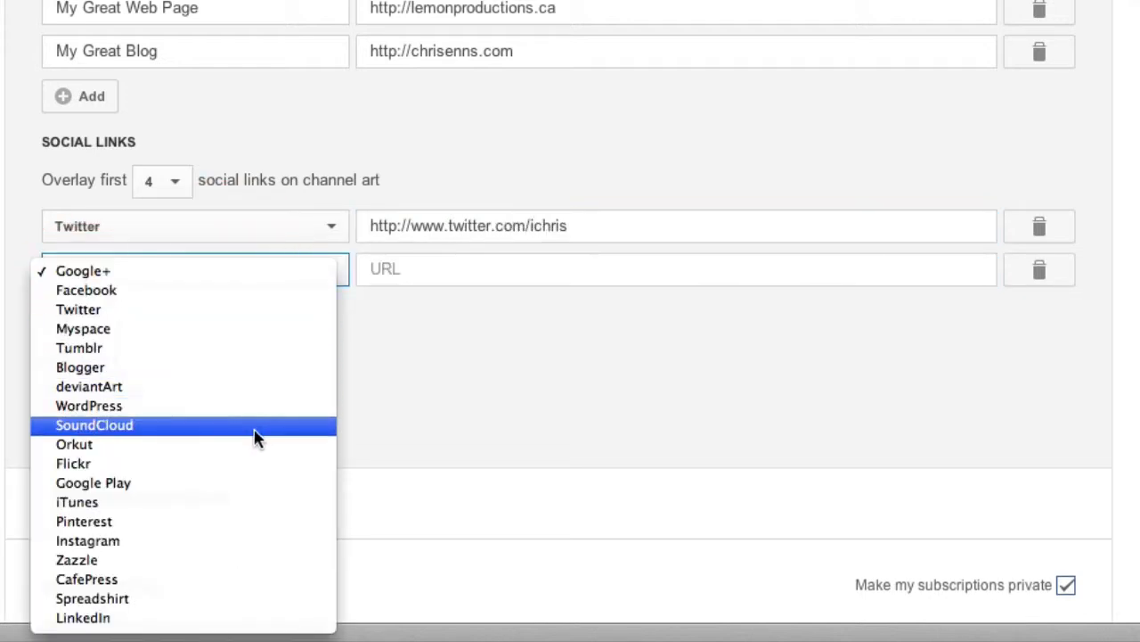
{"action": "left_click", "coordinate": [247, 357]}
{"action": "left_click", "coordinate": [458, 265]}
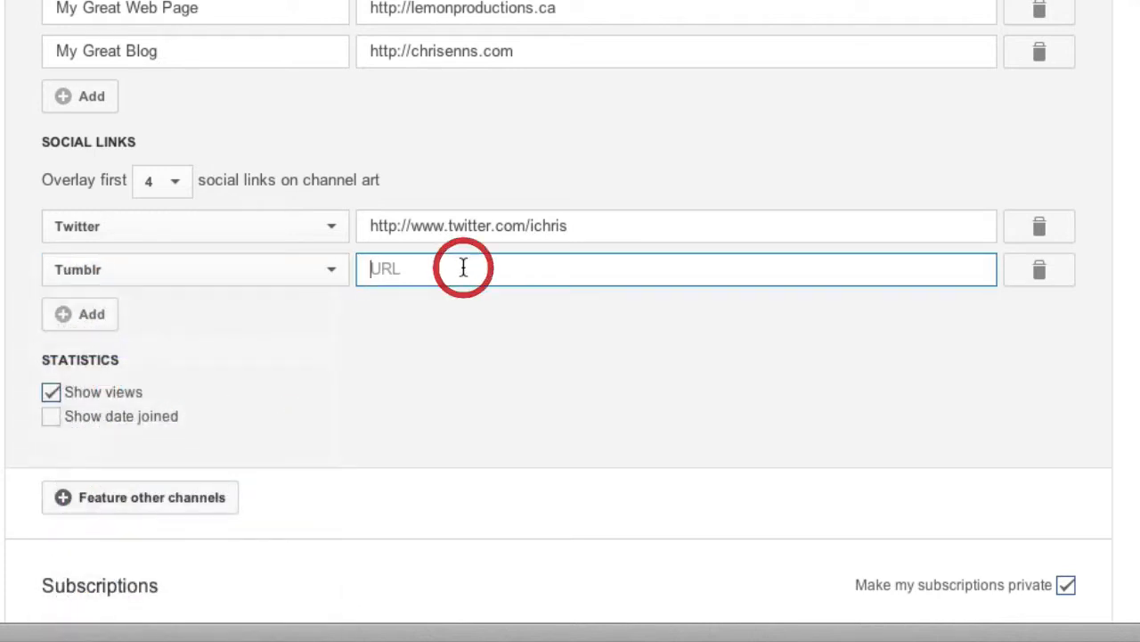
{"action": "type", "text": "http://tumblr.chrisenns.com"}
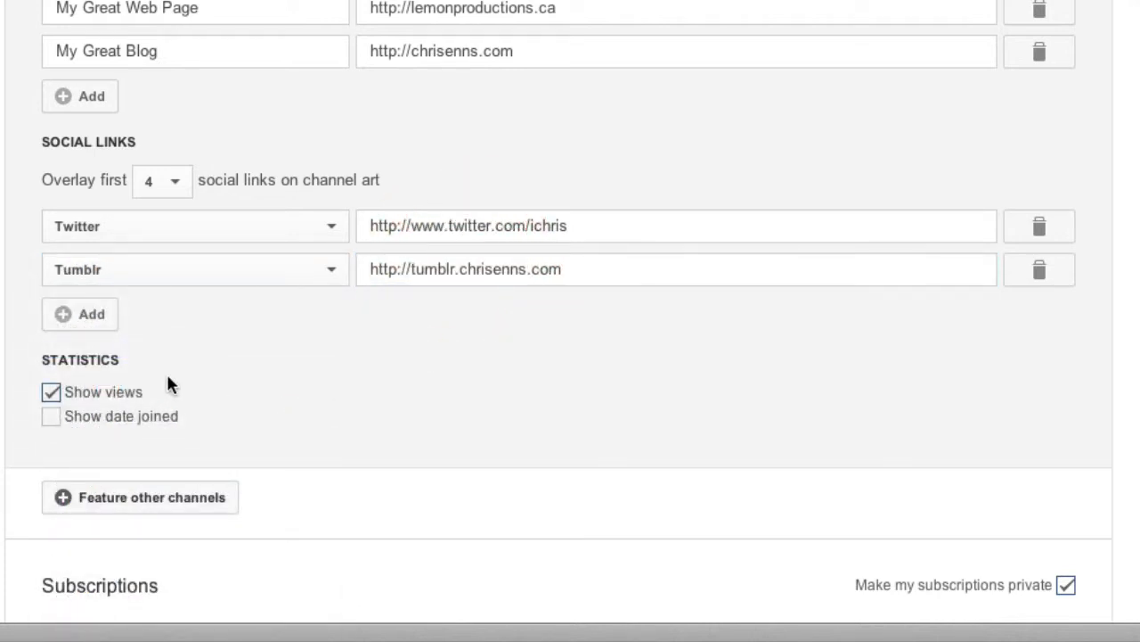
- Turn on the date joined statistic and save the channel's links and statistics
{"action": "left_click", "coordinate": [51, 415]}
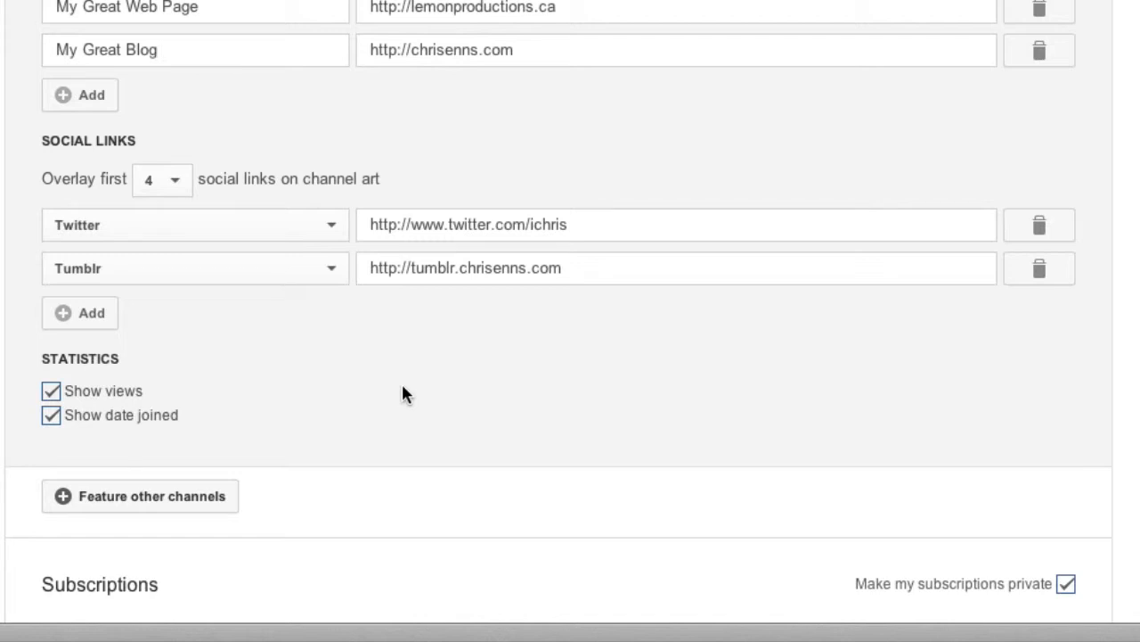
{"action": "scroll", "coordinate": [492, 423], "scroll_direction": "down", "scroll_amount": 1}
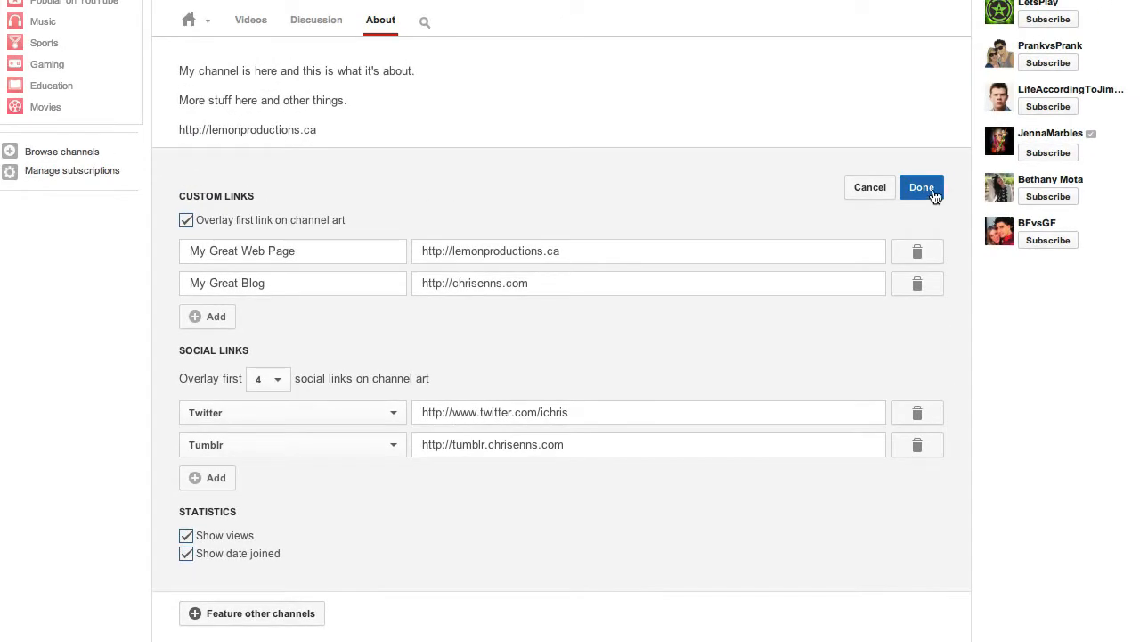
{"action": "left_click", "coordinate": [922, 188]}
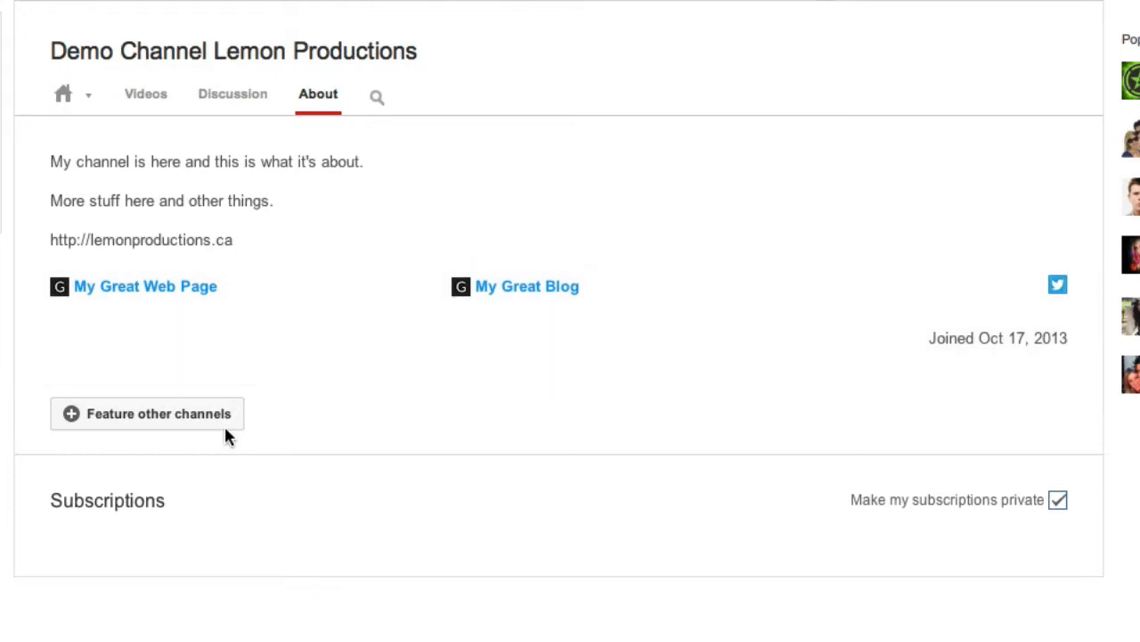
- Start a section featuring other channels and clear its section title
{"action": "left_click", "coordinate": [184, 418]}
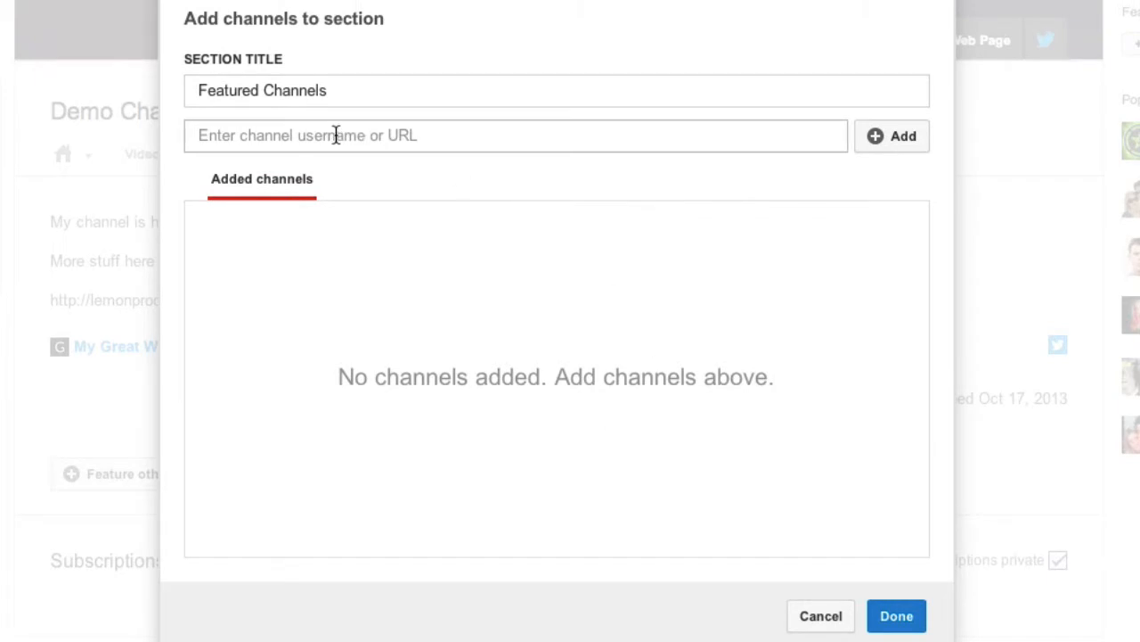
{"action": "left_click_drag", "start_coordinate": [365, 100], "coordinate": [93, 83]}
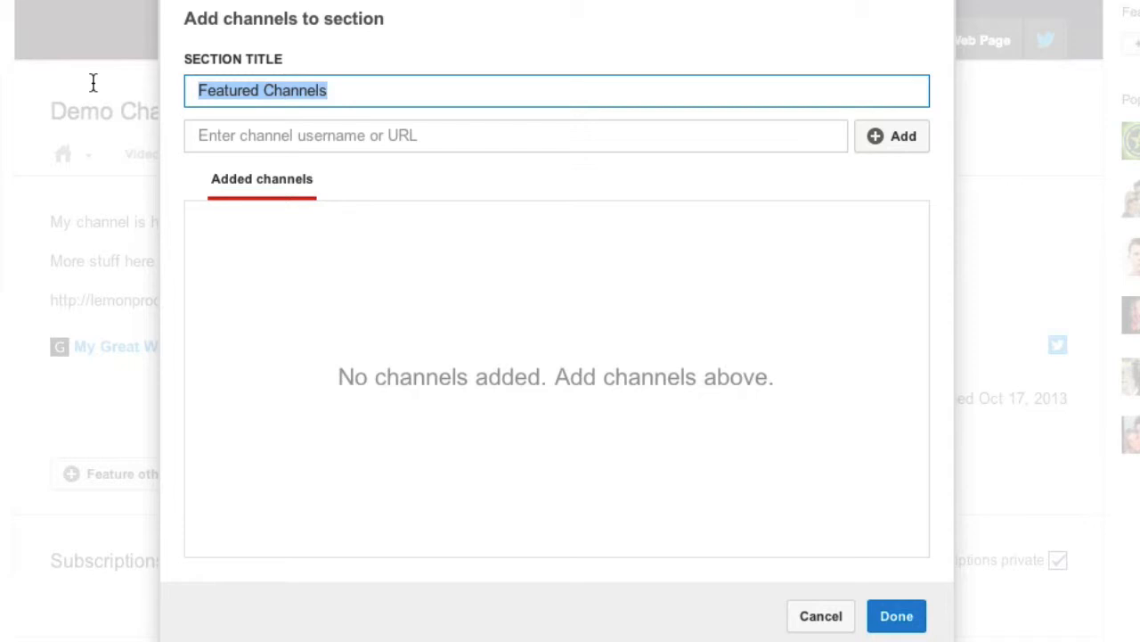
{"action": "type", "text": "ichrisply"}
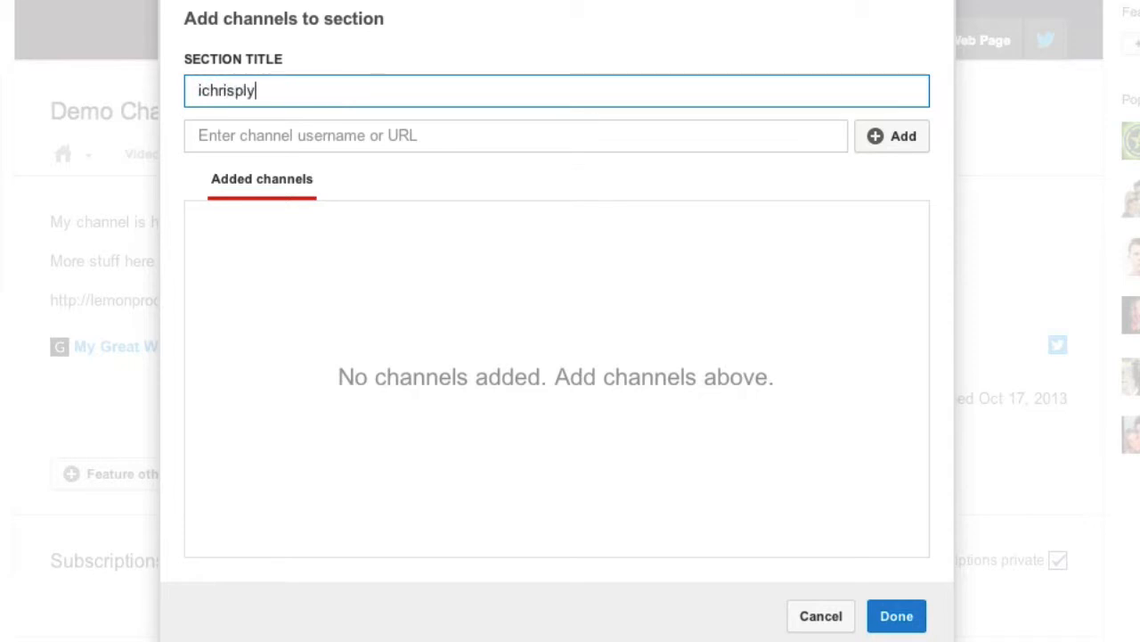
{"action": "key", "text": "BackSpace"}
{"action": "type", "text": "aysminecraft"}
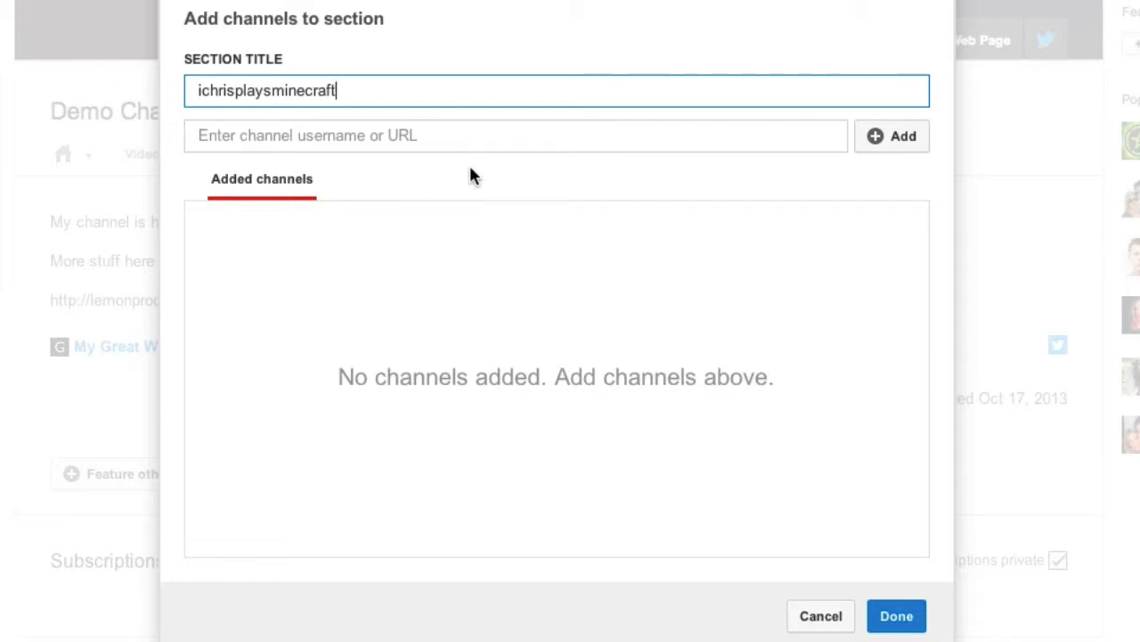
{"action": "key", "text": "ctrl+a"}
{"action": "key", "text": "BackSpace"}
- Add the channel ichrisplaysminecraft to the section and title the section "Channels I Like"
{"action": "left_click", "coordinate": [354, 135]}
{"action": "type", "text": "ichrisplaysminecraft"}
{"action": "left_click", "coordinate": [902, 138]}
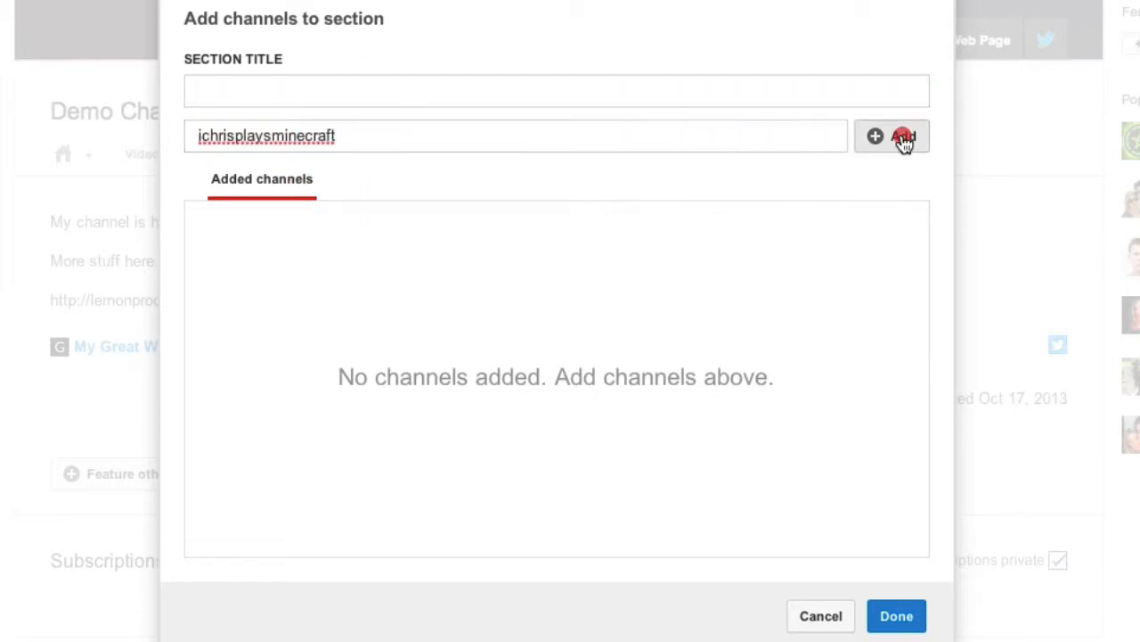
{"action": "left_click", "coordinate": [291, 92]}
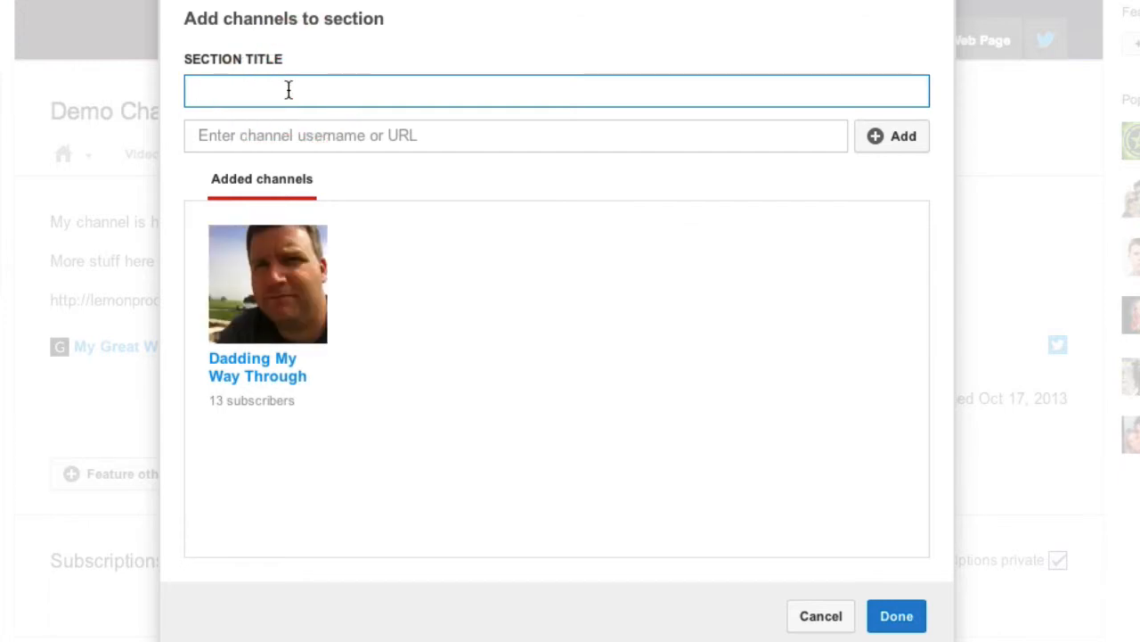
{"action": "type", "text": "Channels I"}
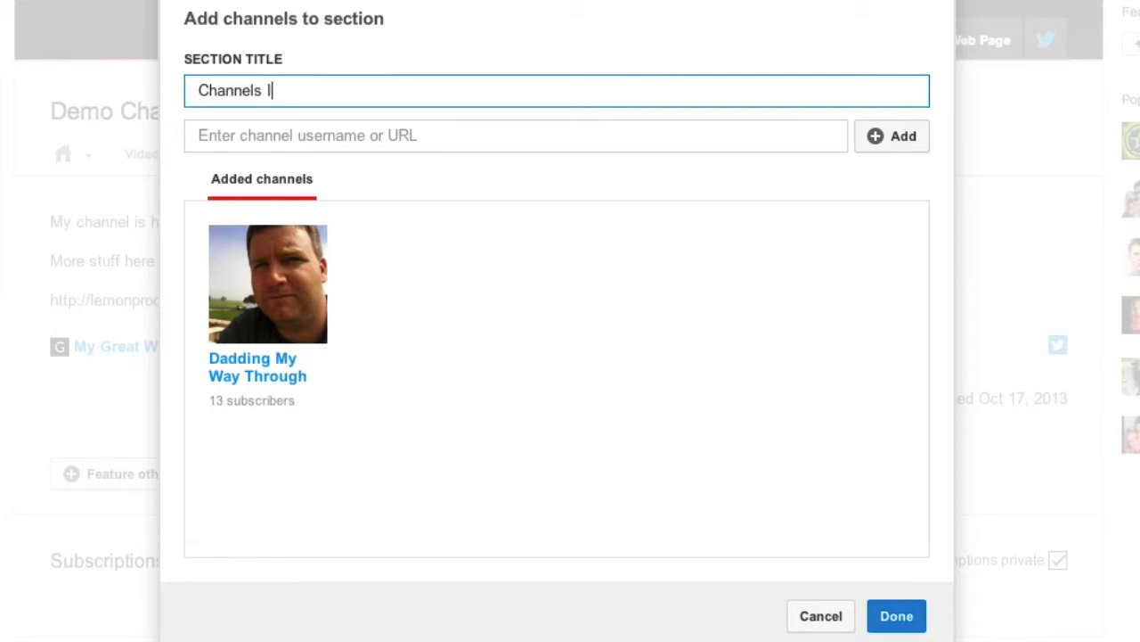
{"action": "type", "text": " Like"}
- Add LemonProductionsCA and a third channel by its username to the featured section, and save the section
{"action": "left_click", "coordinate": [280, 135]}
{"action": "type", "text": "LemonProductions"}
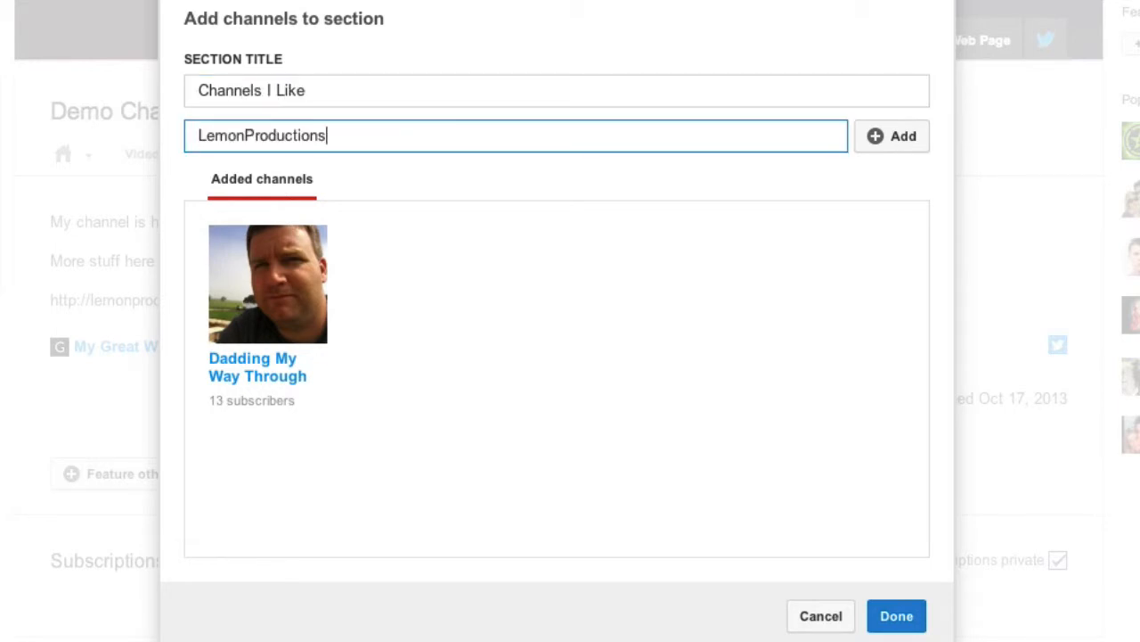
{"action": "type", "text": "CA"}
{"action": "left_click", "coordinate": [901, 138]}
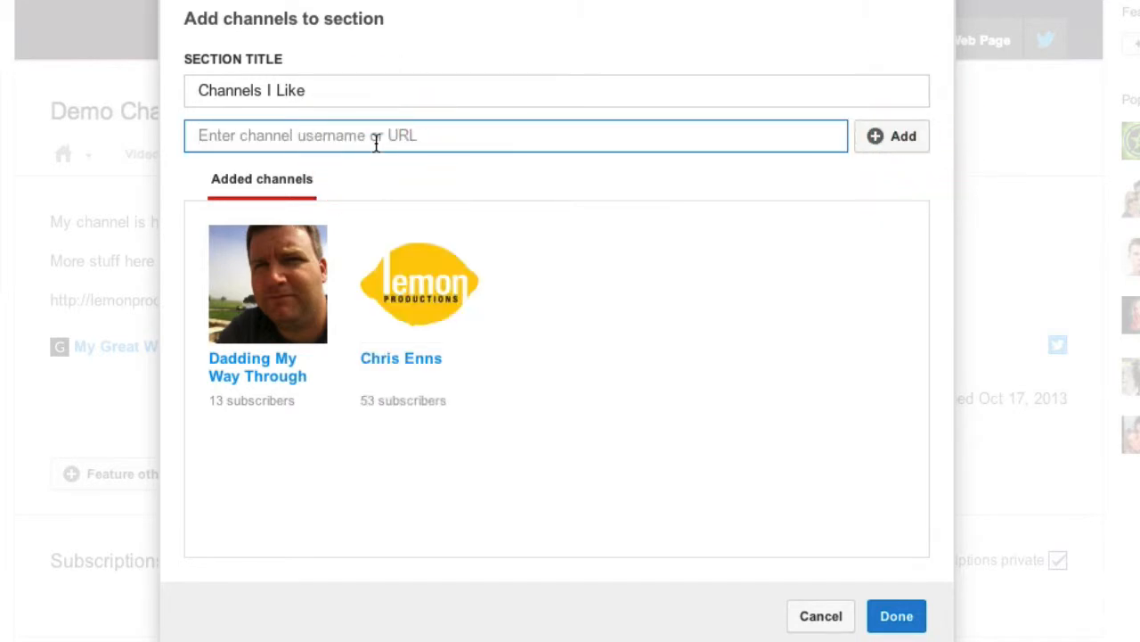
{"action": "type", "text": "pbooker"}
{"action": "left_click", "coordinate": [913, 148]}
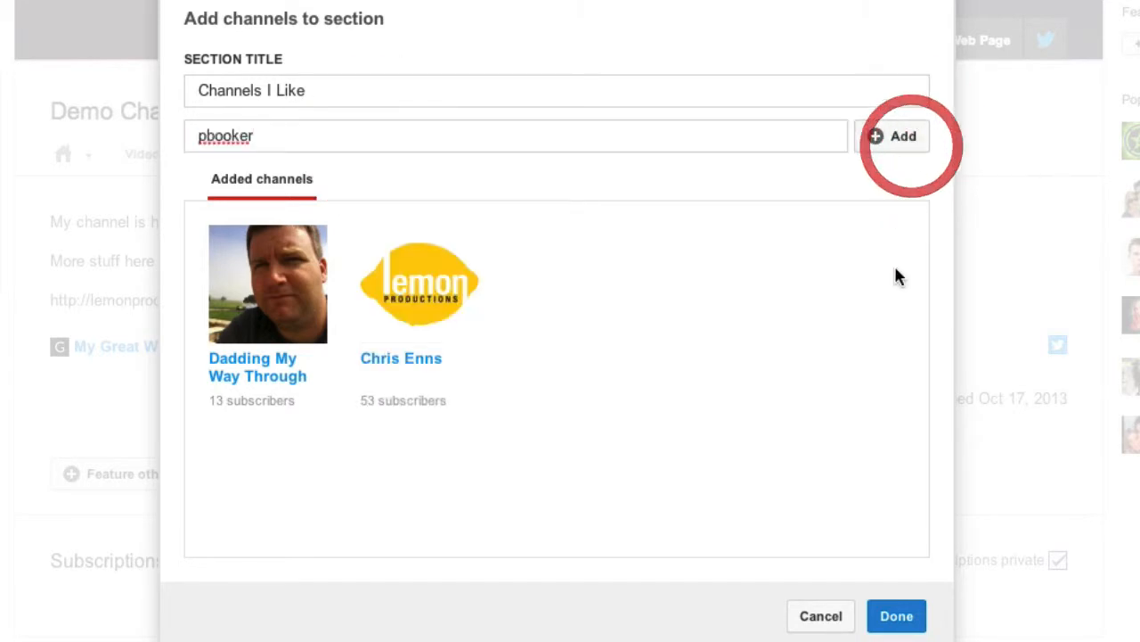
{"action": "left_click", "coordinate": [902, 615]}
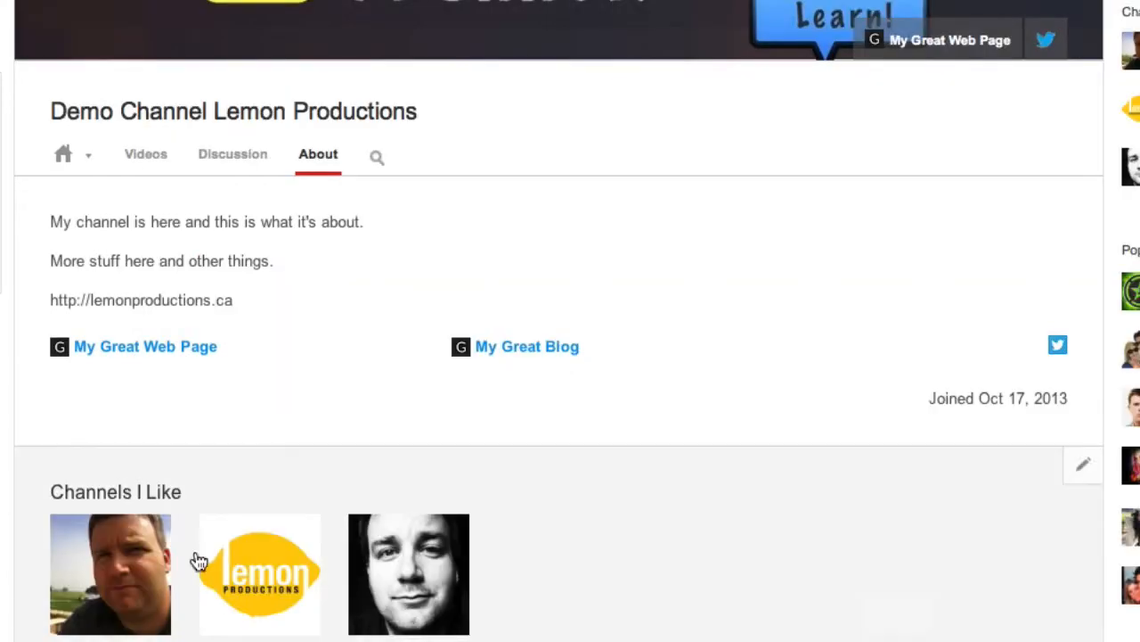
{"action": "scroll", "coordinate": [897, 356], "scroll_direction": "down", "scroll_amount": 3}
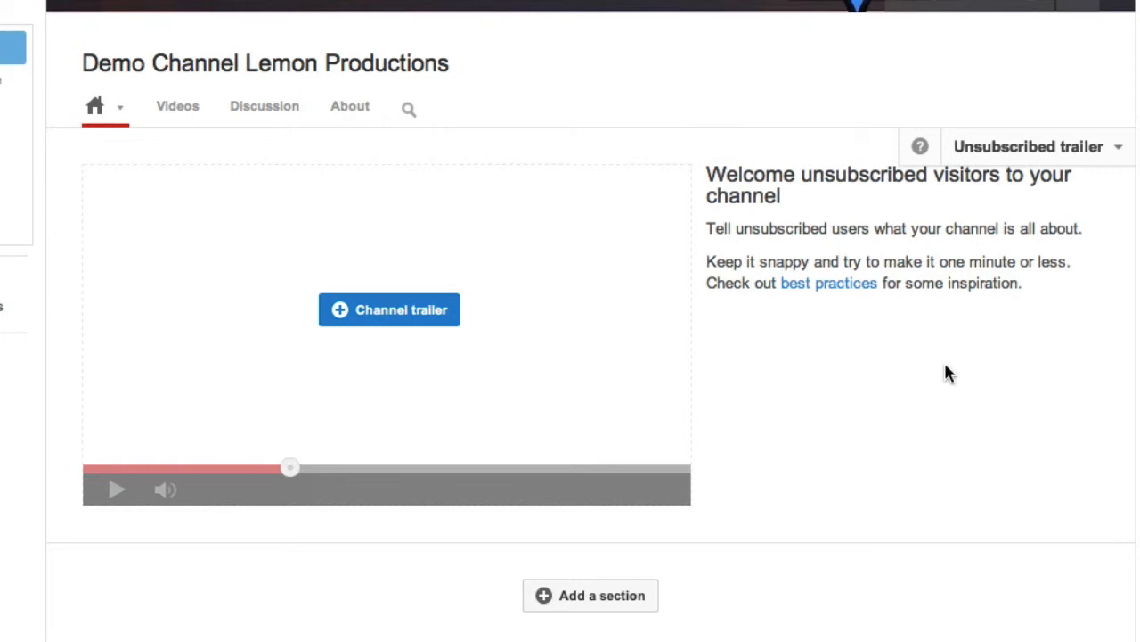
{"action": "left_click", "coordinate": [397, 317]}
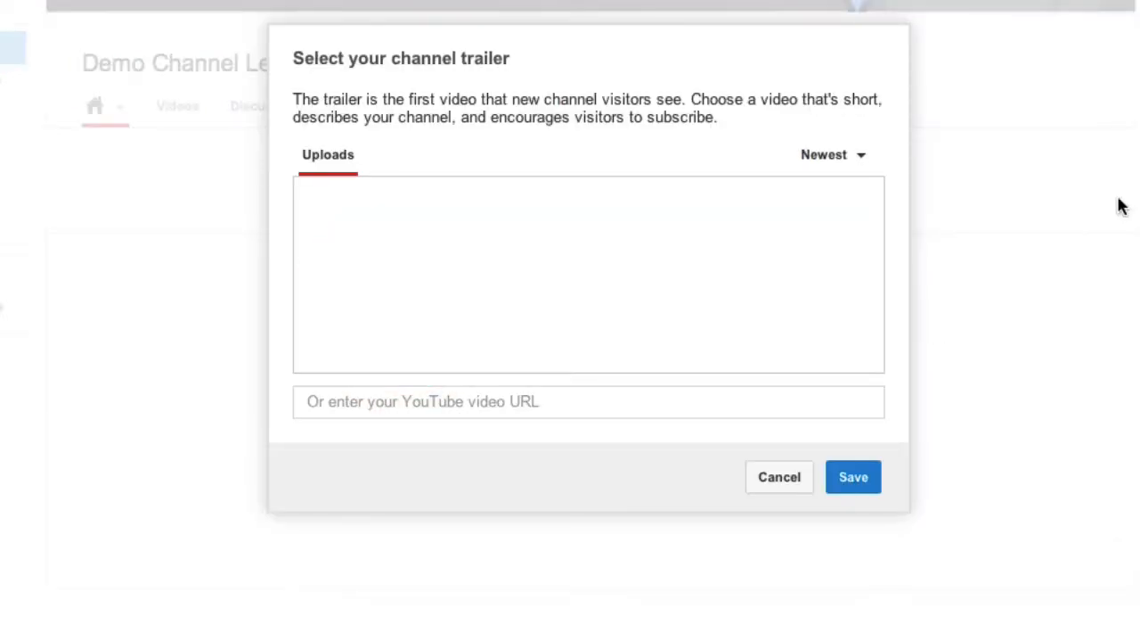
{"action": "left_click", "coordinate": [380, 402]}
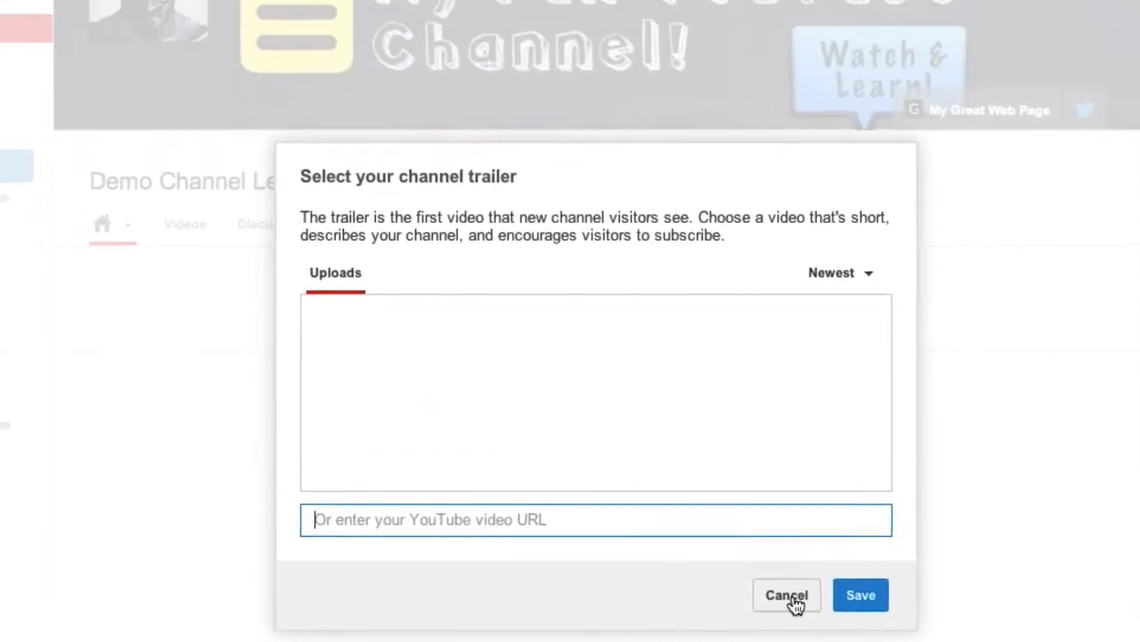
{"action": "left_click", "coordinate": [788, 595]}
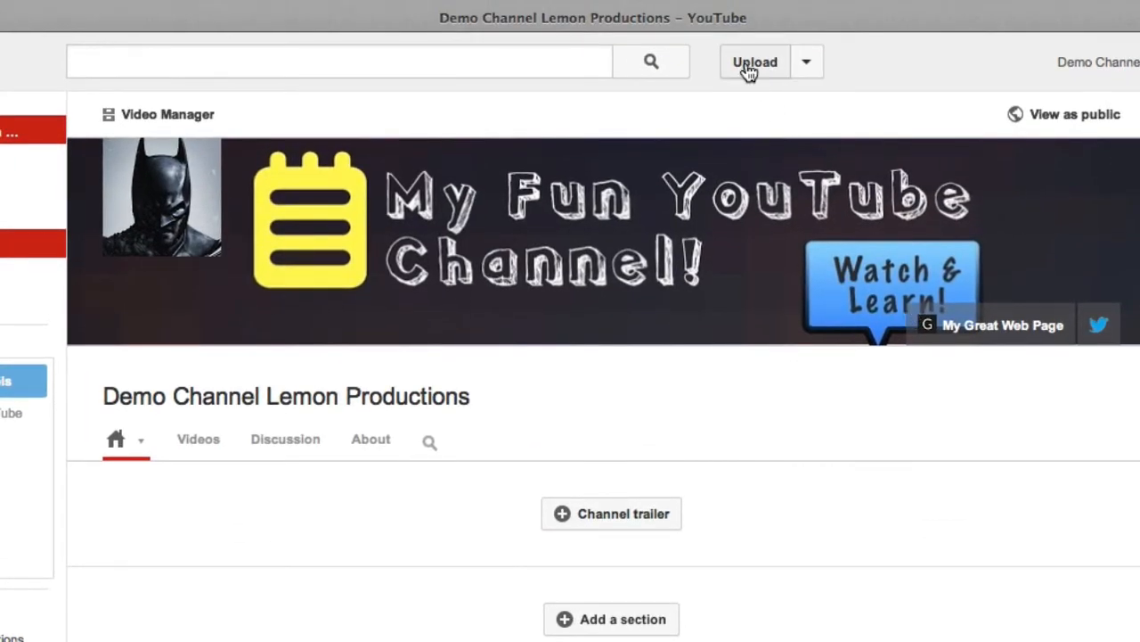
- Upload the Sample Movie video file to the channel and set its privacy to Unlisted
{"action": "left_click", "coordinate": [748, 66]}
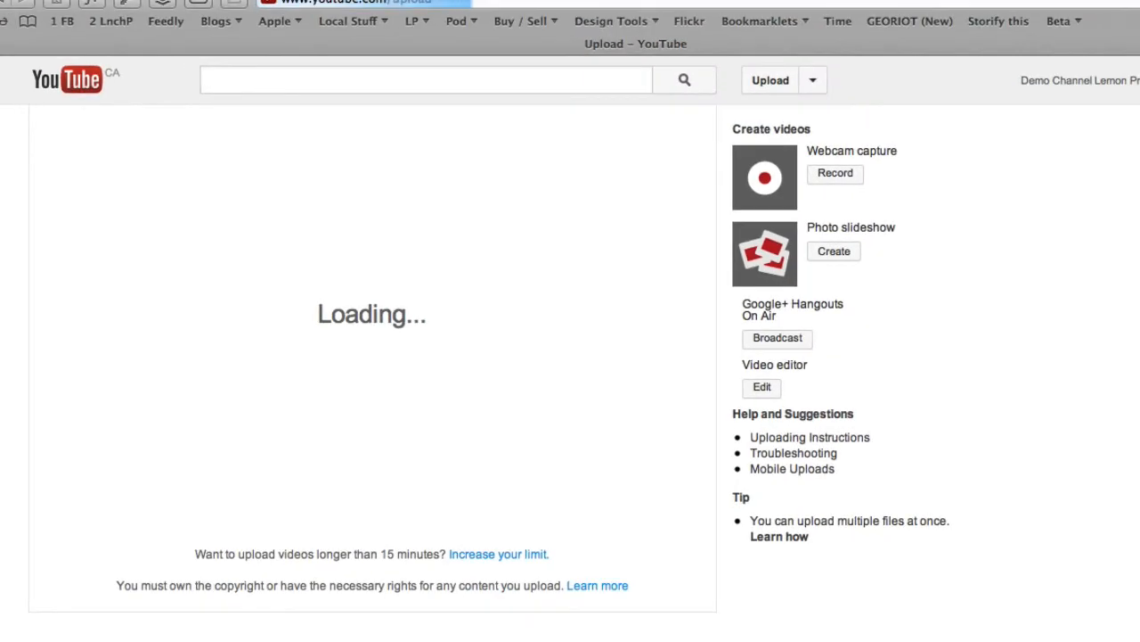
{"action": "left_click_drag", "start_coordinate": [1139, 303], "coordinate": [330, 267]}
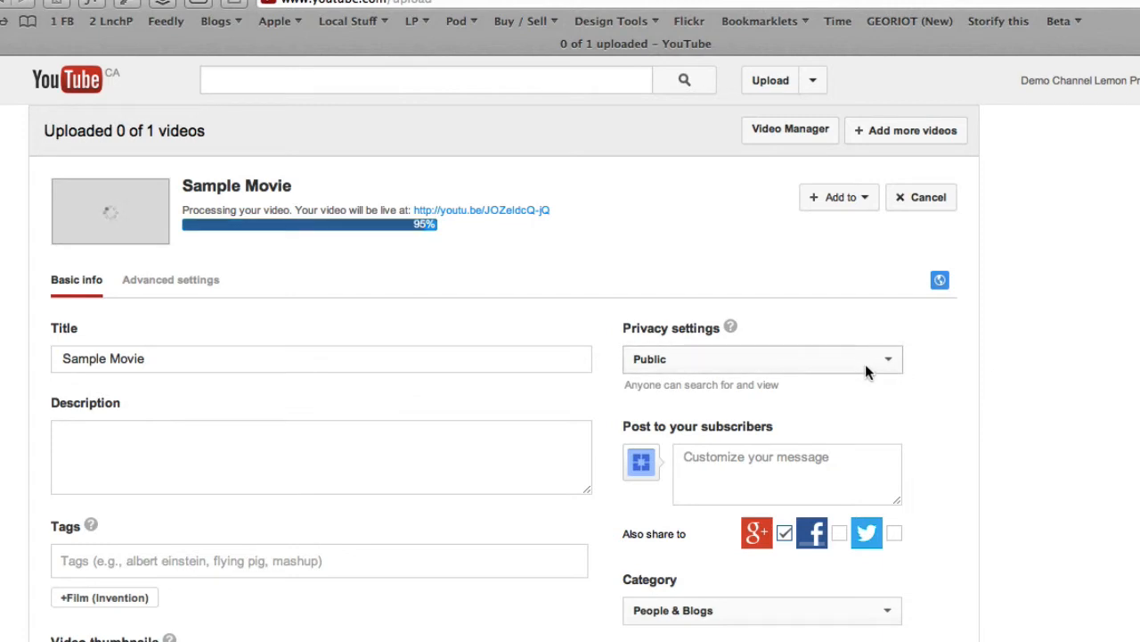
{"action": "left_click", "coordinate": [865, 364]}
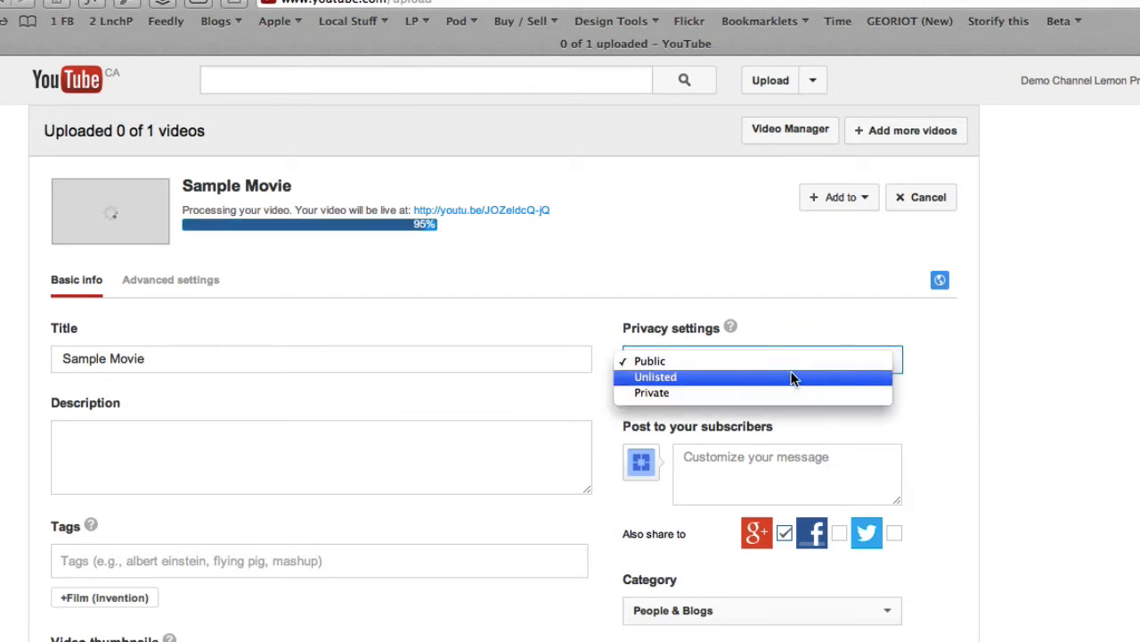
{"action": "left_click", "coordinate": [931, 370]}
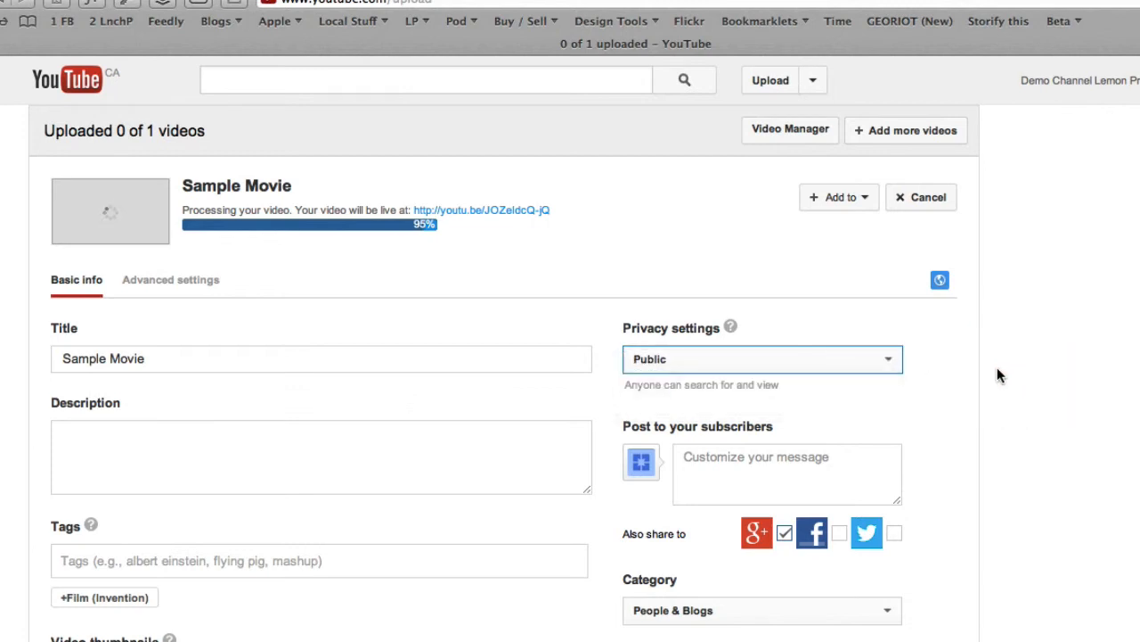
{"action": "left_click", "coordinate": [882, 366]}
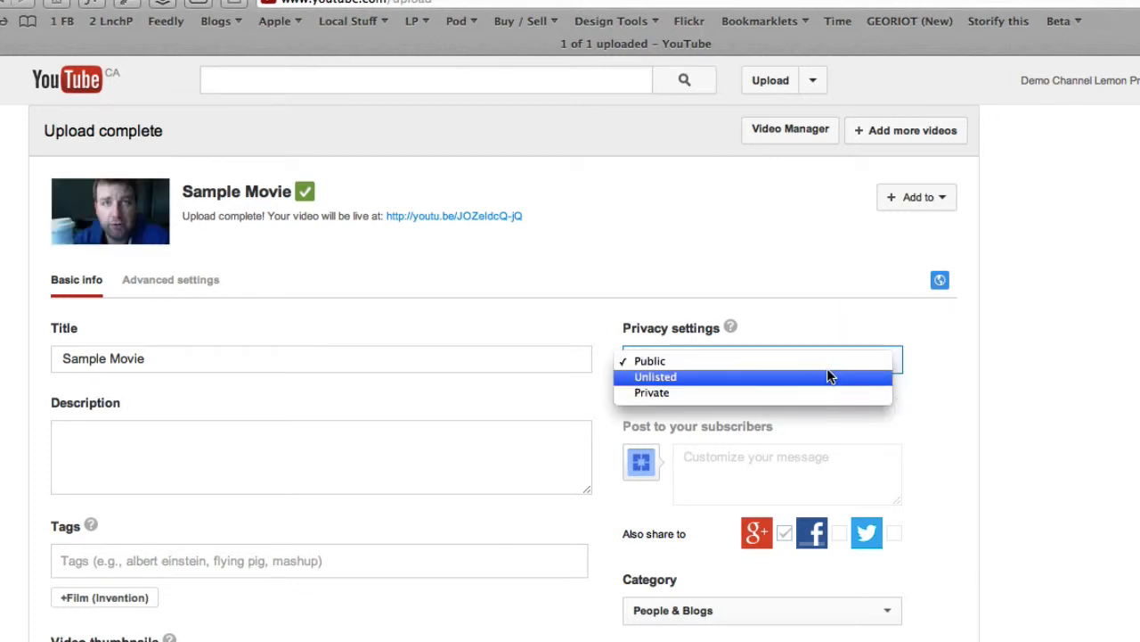
{"action": "left_click", "coordinate": [827, 375]}
- Title the uploaded video "Intro to my Channel" and enter the description "Welcome to my channel put a description here."
{"action": "triple_click", "coordinate": [227, 356]}
{"action": "type", "text": "I"}
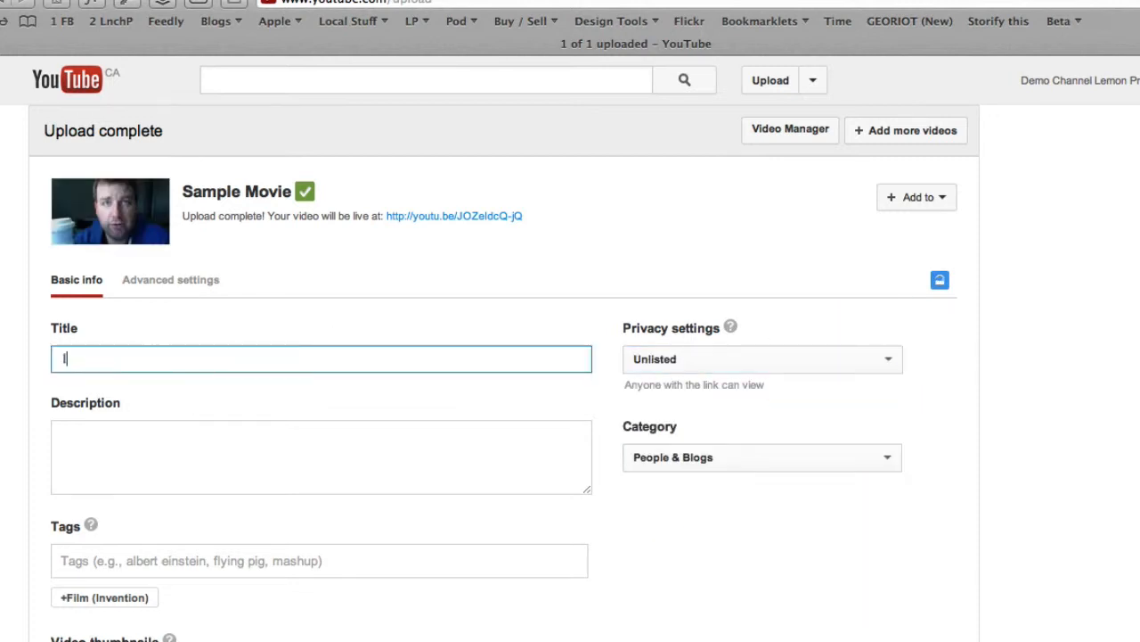
{"action": "type", "text": "ntro to my Channel"}
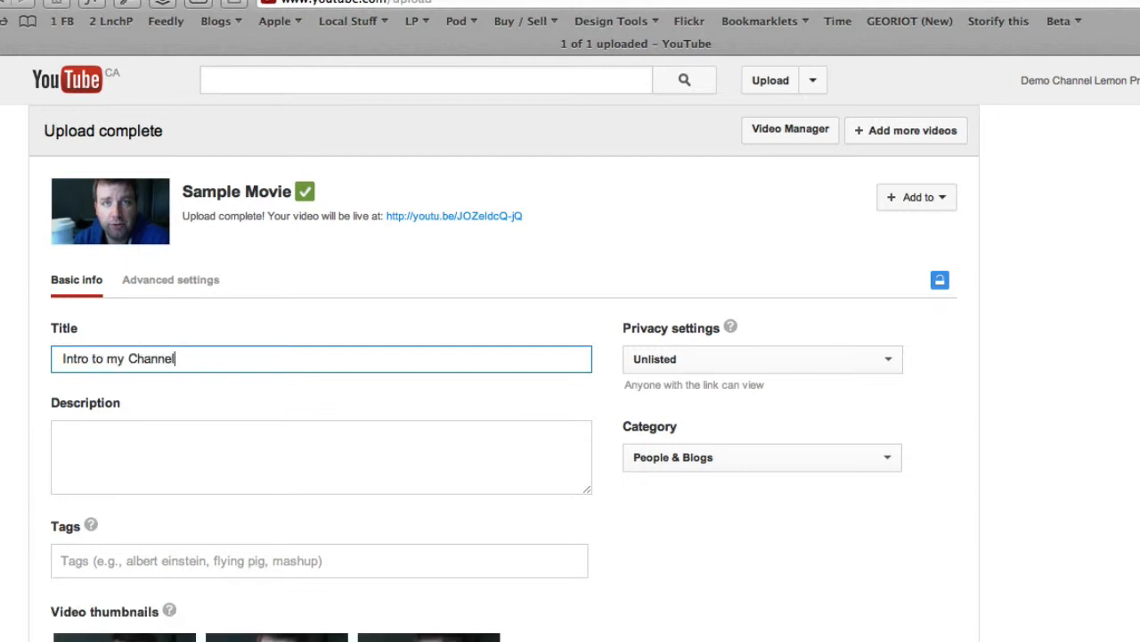
{"action": "key", "text": "Tab"}
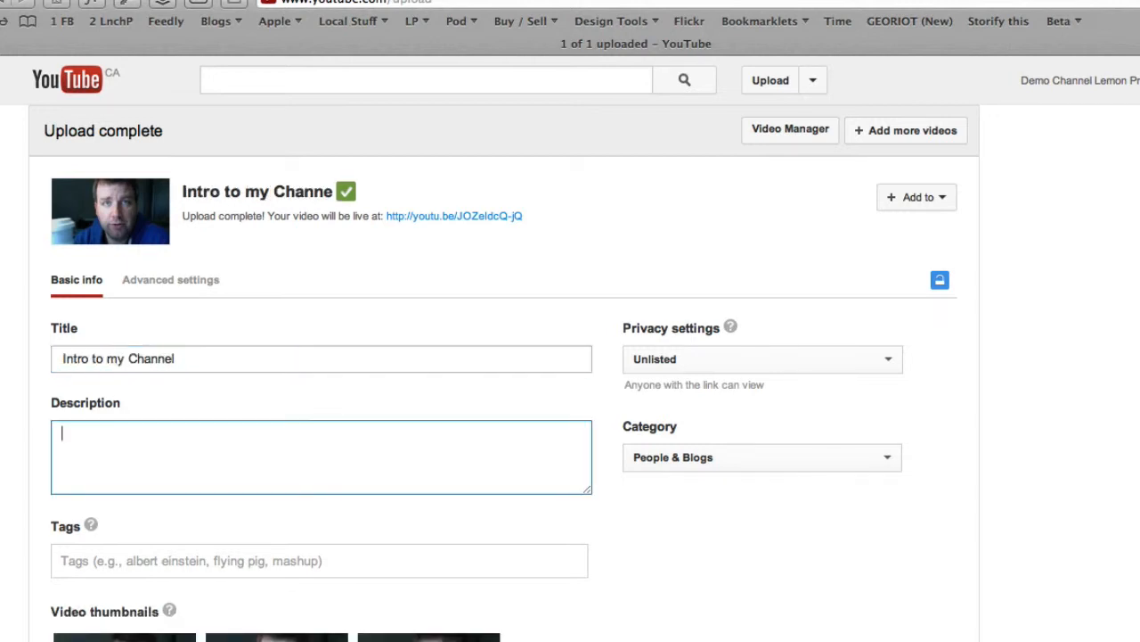
{"action": "type", "text": "Welcome "}
{"action": "type", "text": "to my channel put a description here."}
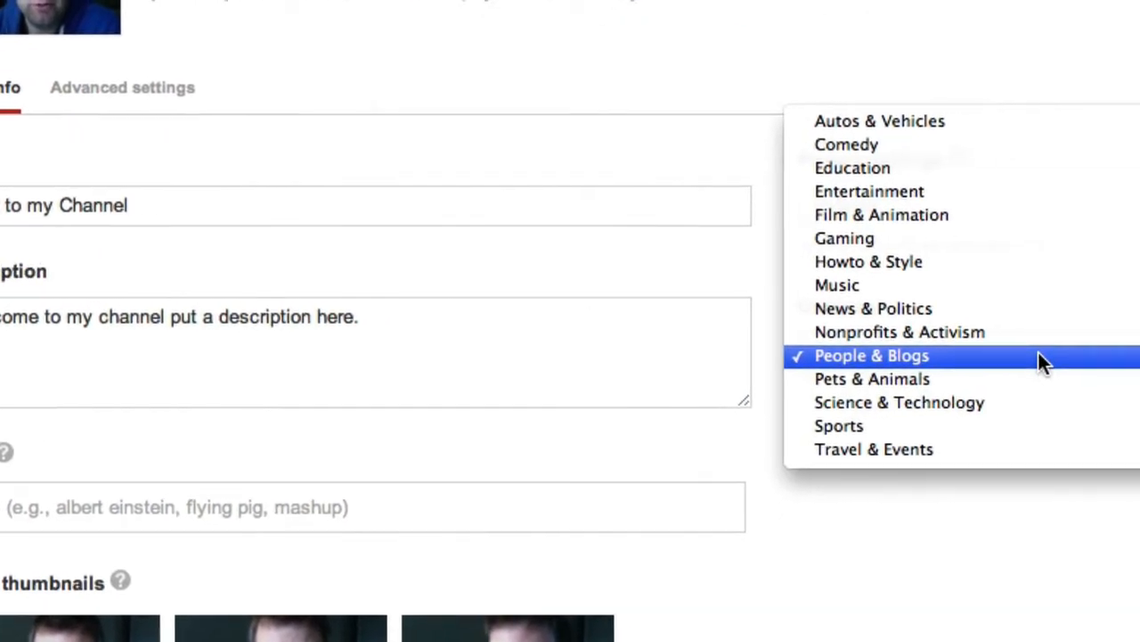
- Keep the video's category as People & Blogs and set its recording date to October 17, 2013
{"action": "left_click", "coordinate": [1139, 353]}
{"action": "left_click", "coordinate": [75, 100]}
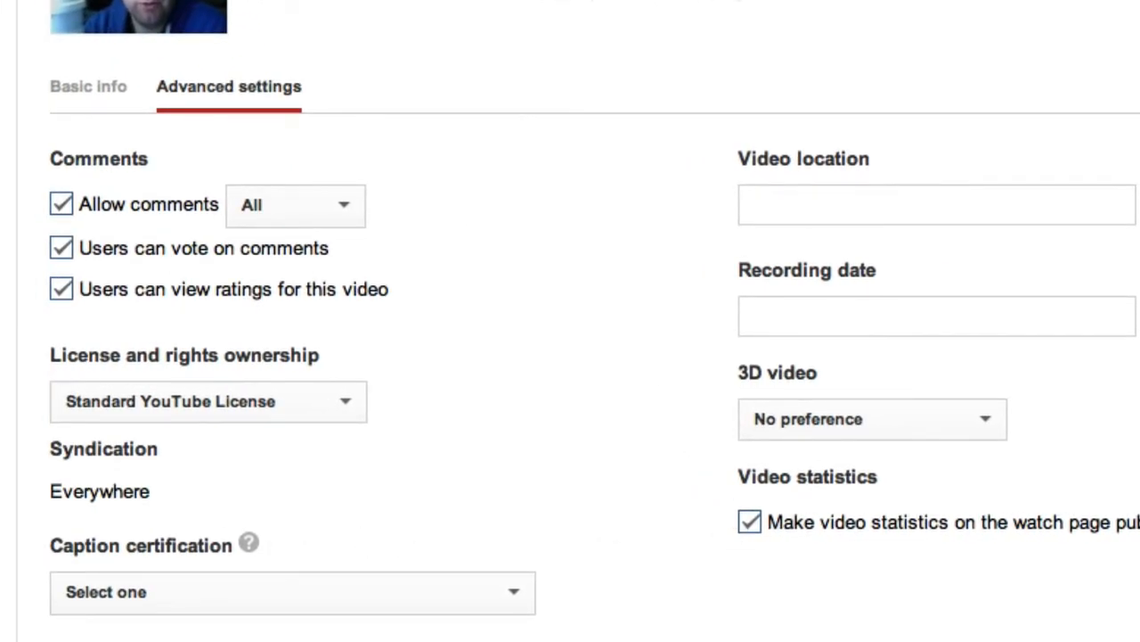
{"action": "left_click", "coordinate": [1120, 305]}
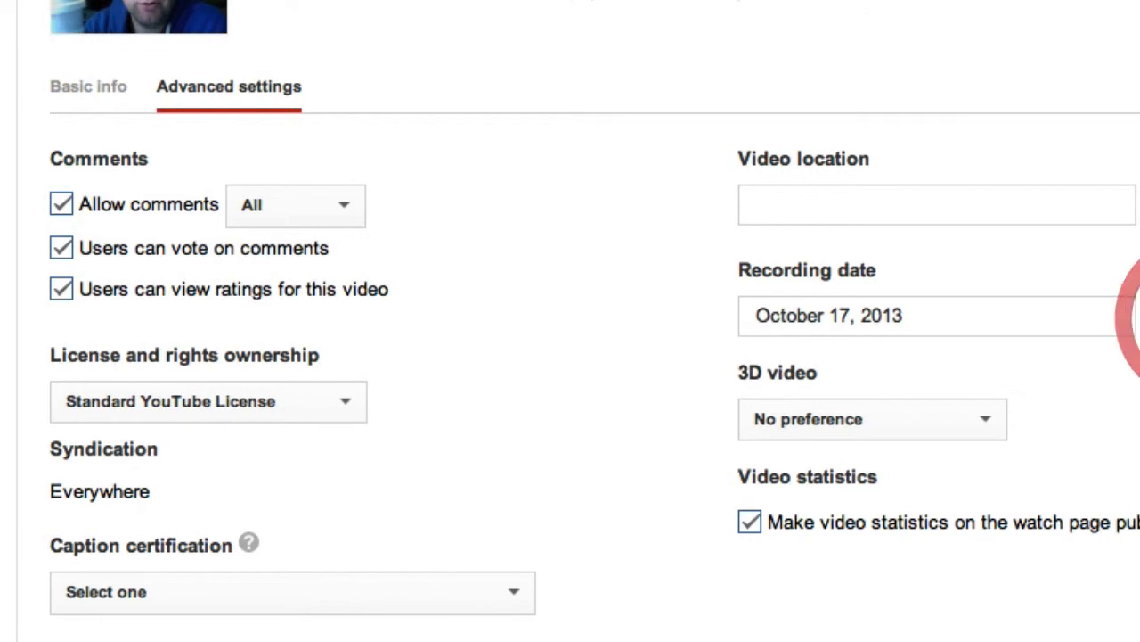
{"action": "left_click", "coordinate": [114, 93]}
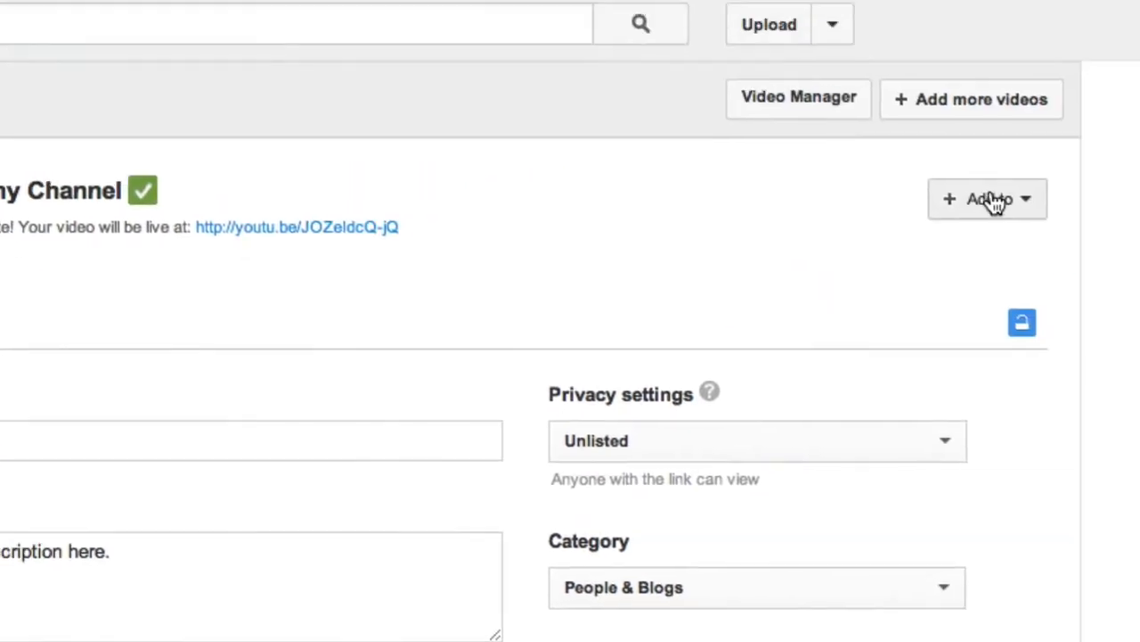
{"action": "left_click", "coordinate": [992, 202]}
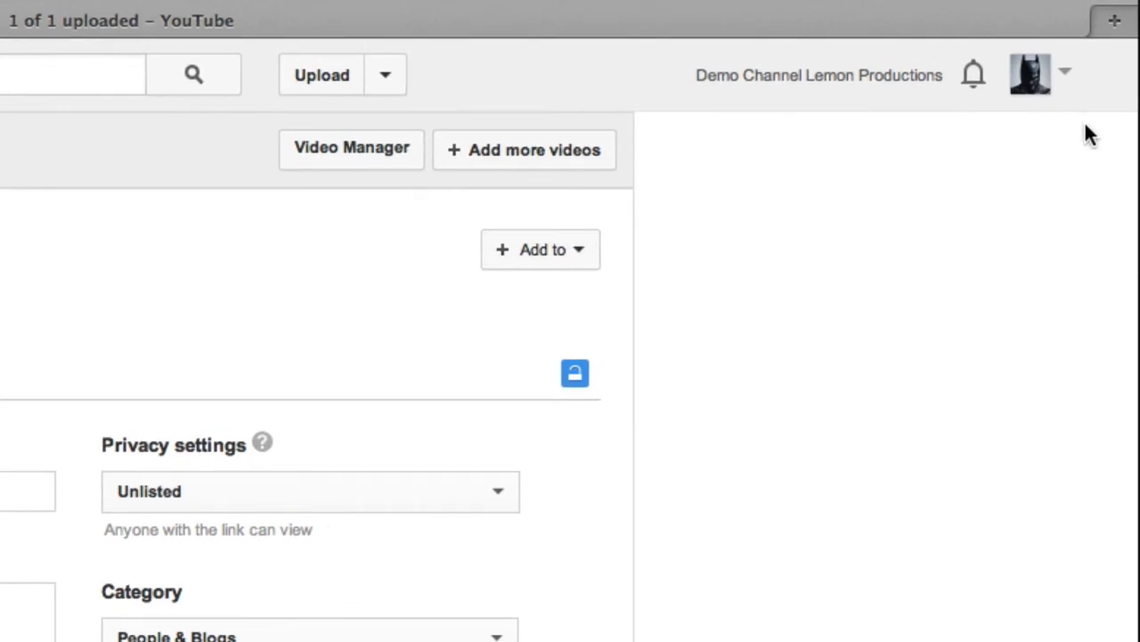
- Return to the channel page from the video upload and save Intro to my Channel as the channel trailer
{"action": "left_click", "coordinate": [1065, 78]}
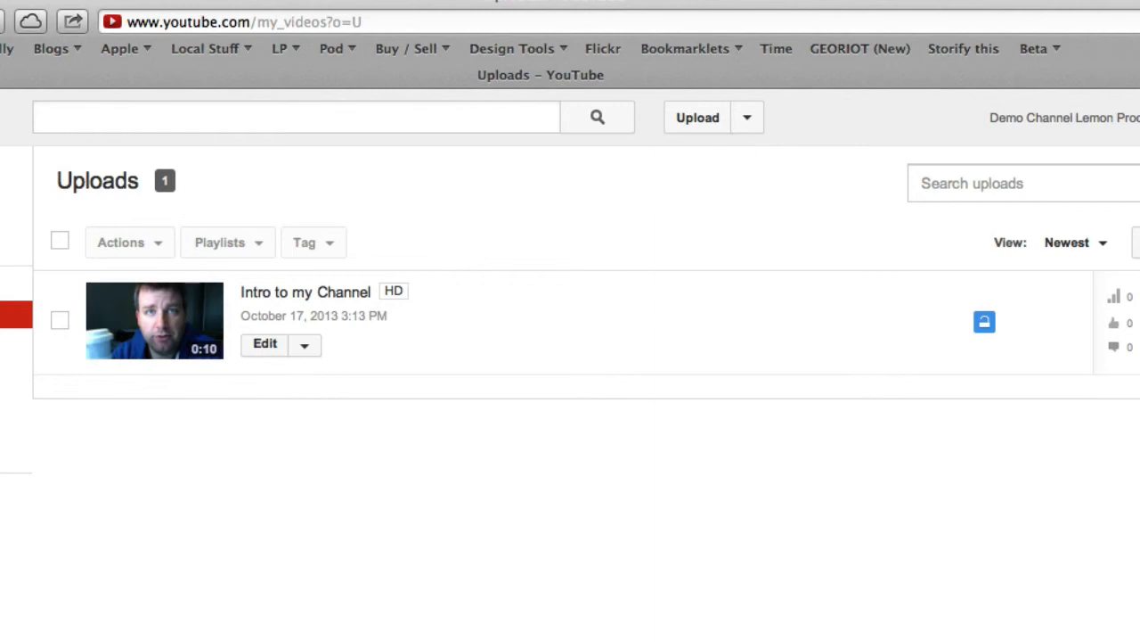
{"action": "left_click", "coordinate": [1044, 66]}
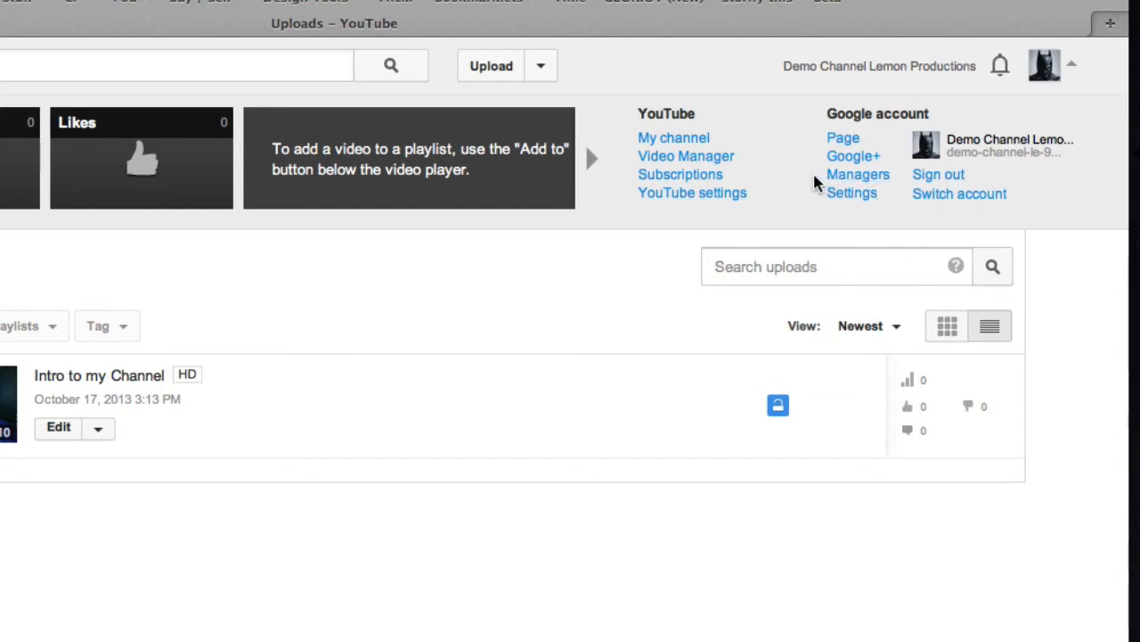
{"action": "left_click", "coordinate": [660, 140]}
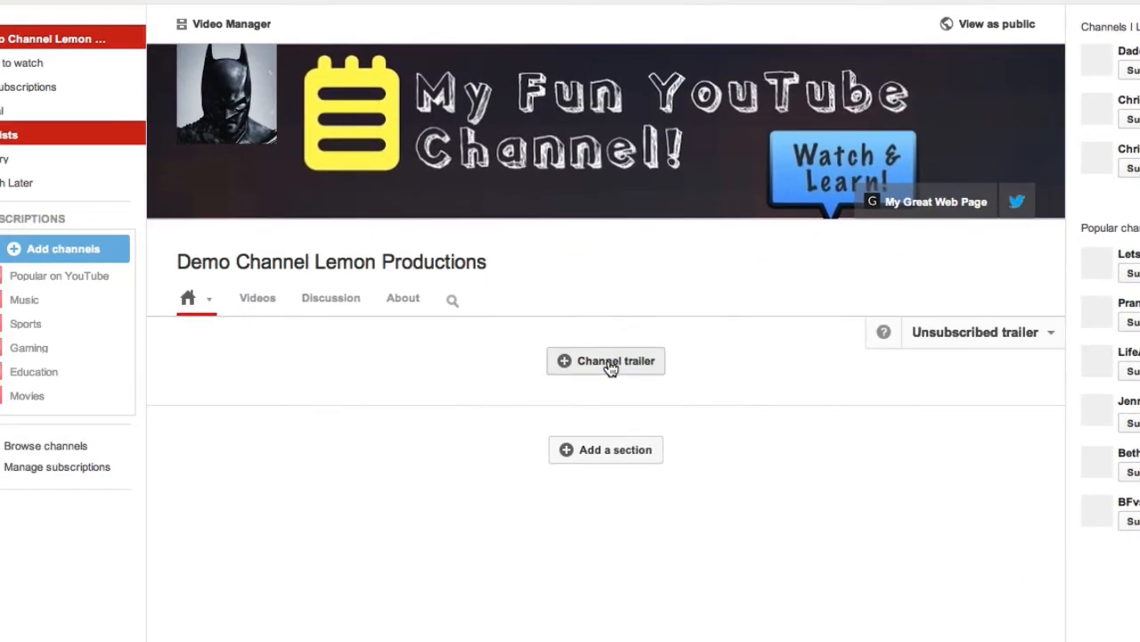
{"action": "left_click", "coordinate": [375, 488]}
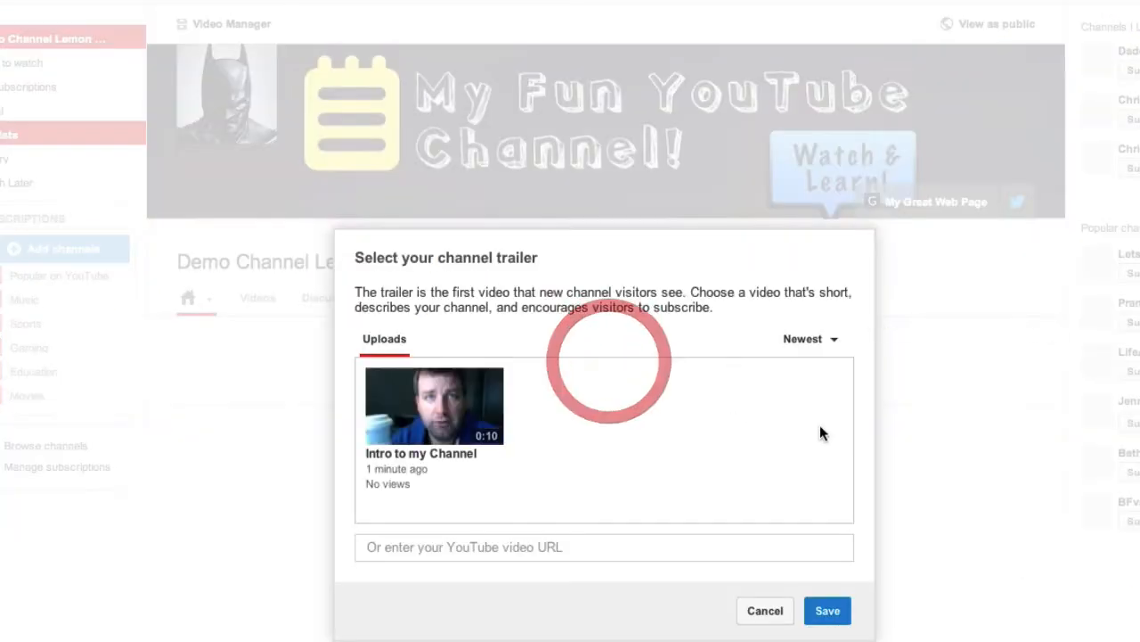
{"action": "left_click", "coordinate": [405, 412]}
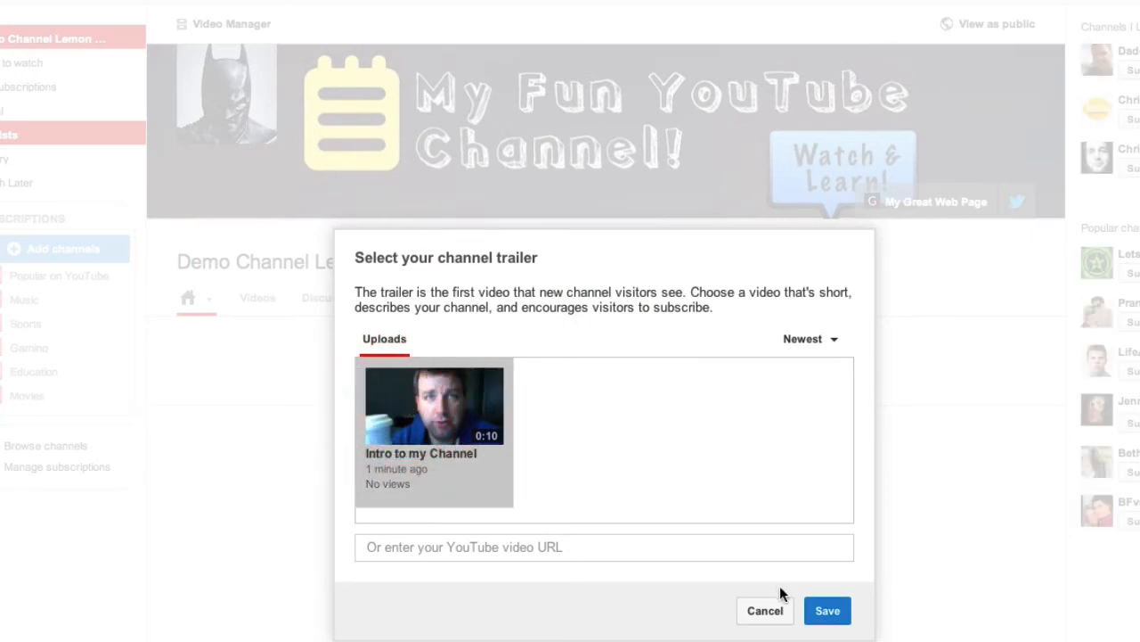
{"action": "left_click", "coordinate": [825, 613]}
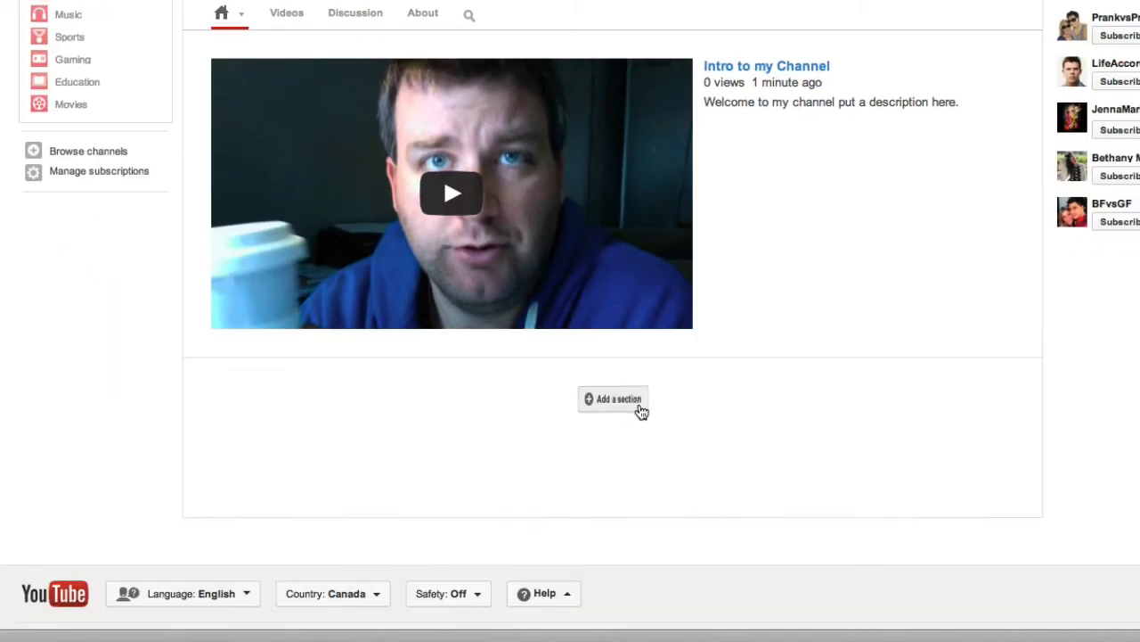
- Add a section showing recent uploads in a horizontal row below the channel trailer
{"action": "left_click", "coordinate": [602, 556]}
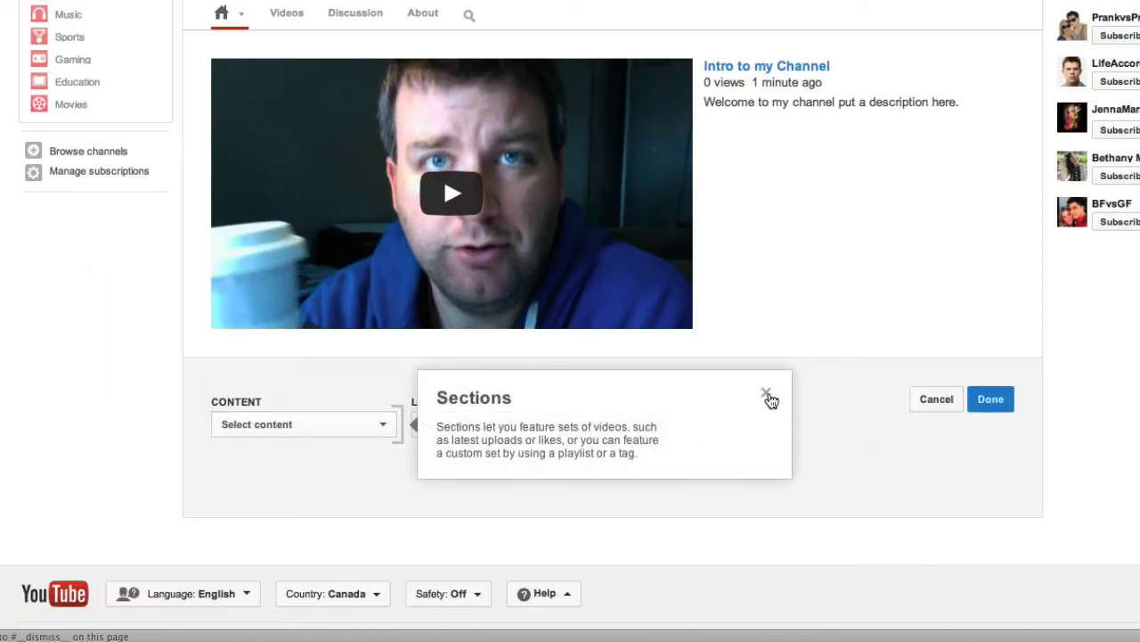
{"action": "left_click", "coordinate": [768, 394]}
{"action": "scroll", "coordinate": [747, 428], "scroll_direction": "down", "scroll_amount": 2}
{"action": "left_click", "coordinate": [379, 358]}
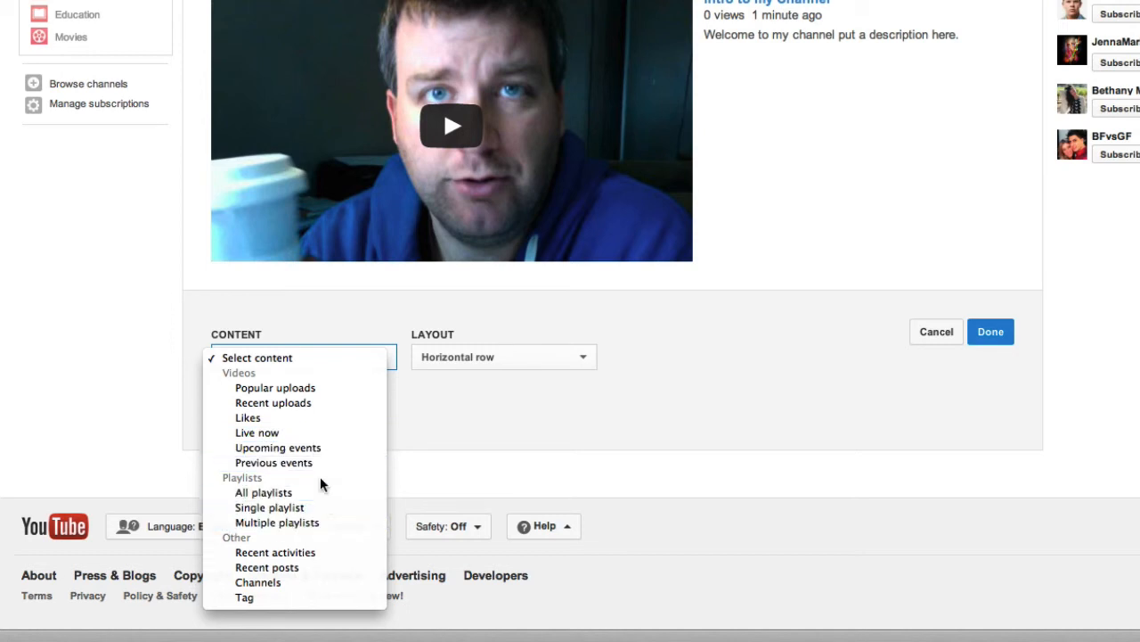
{"action": "left_click", "coordinate": [306, 406]}
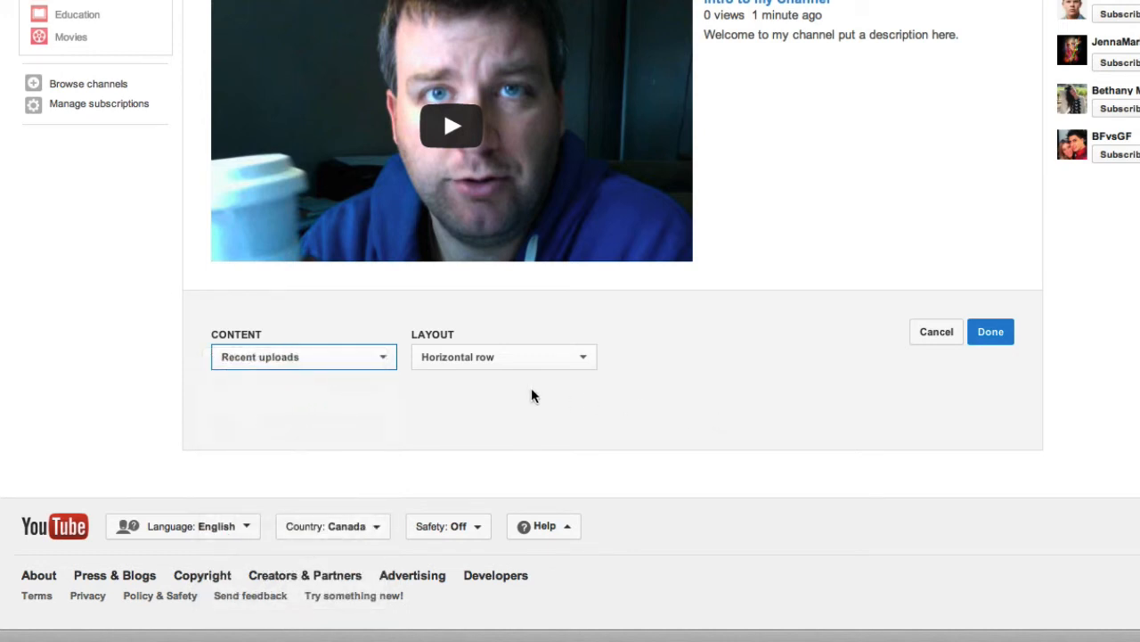
{"action": "left_click", "coordinate": [989, 331]}
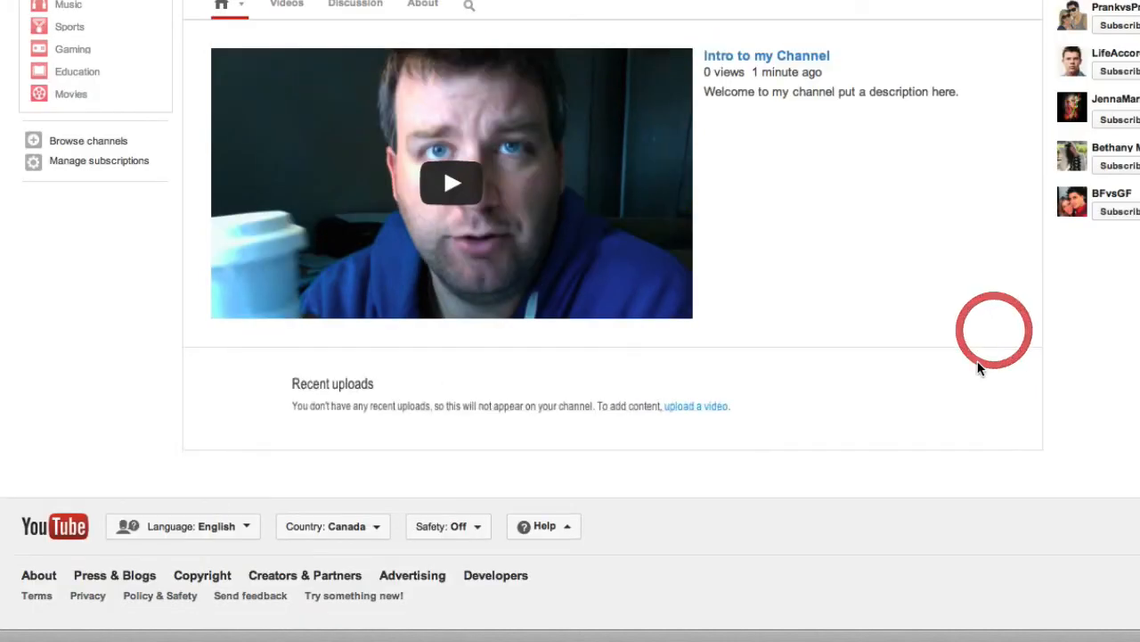
- Add another section showing popular uploads as a vertical list below the recent uploads
{"action": "scroll", "coordinate": [858, 445], "scroll_direction": "down", "scroll_amount": 2}
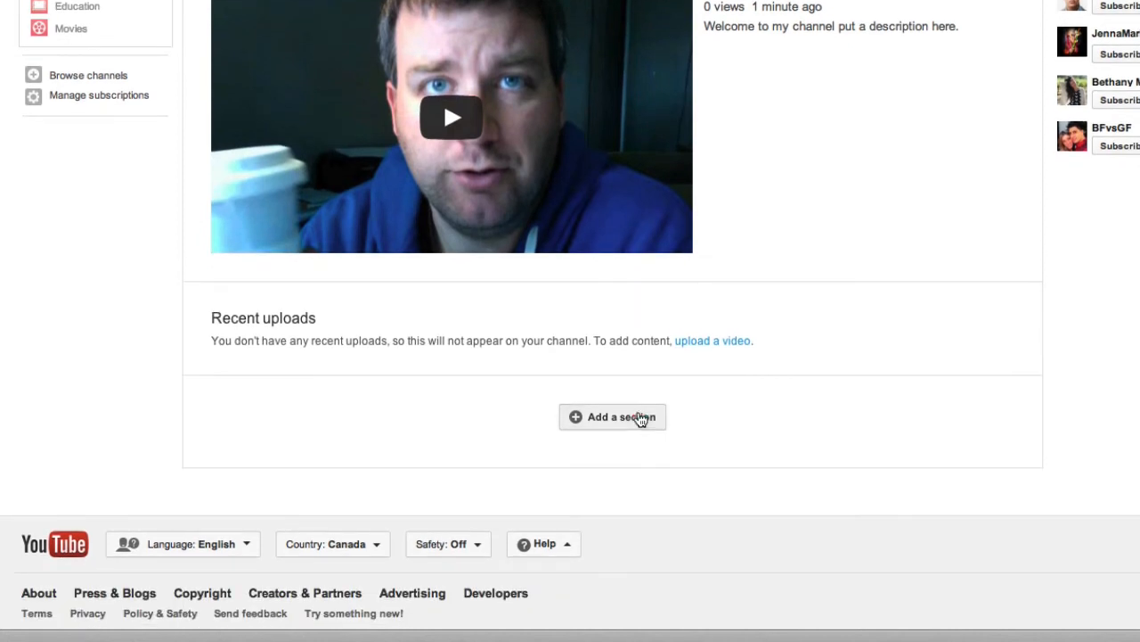
{"action": "left_click", "coordinate": [638, 415]}
{"action": "left_click", "coordinate": [285, 436]}
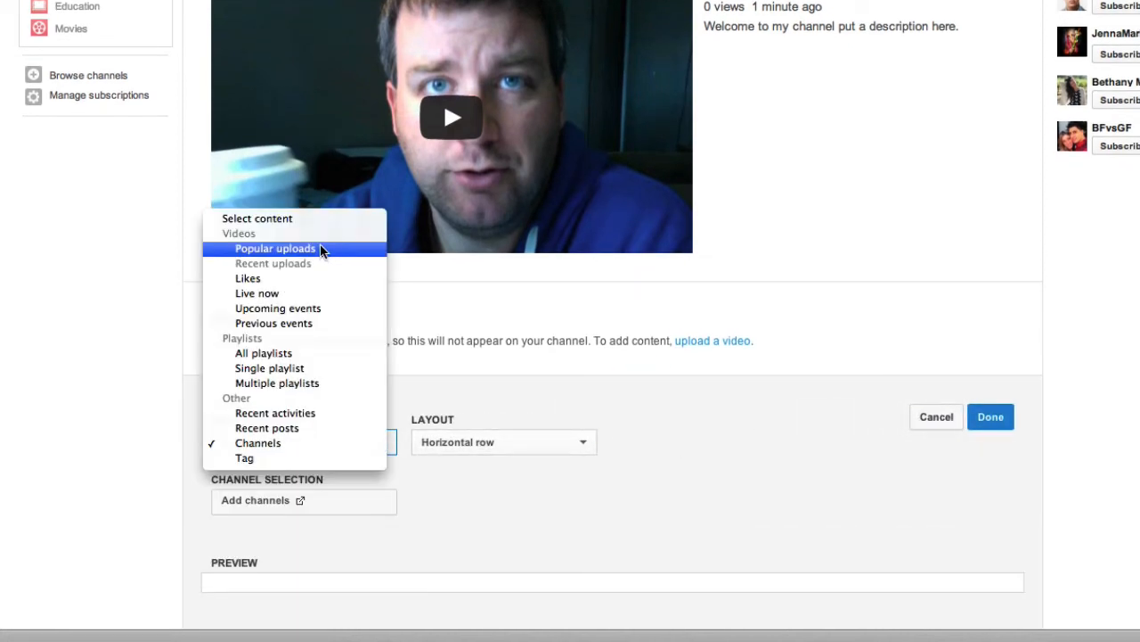
{"action": "left_click", "coordinate": [319, 248]}
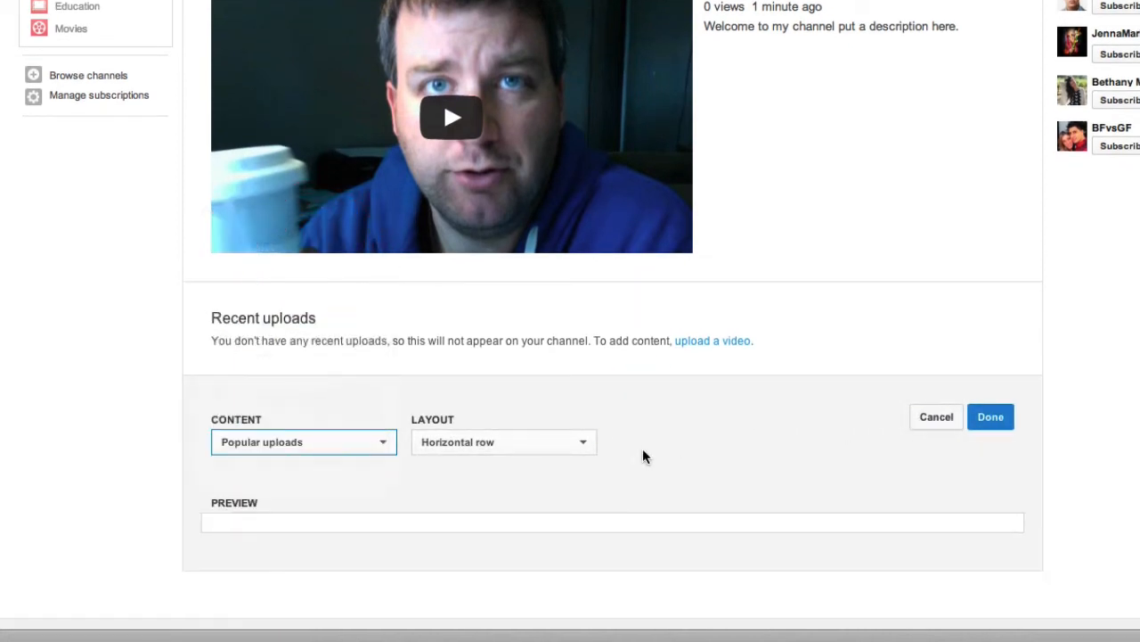
{"action": "left_click", "coordinate": [542, 437]}
{"action": "left_click", "coordinate": [530, 458]}
{"action": "left_click", "coordinate": [989, 417]}
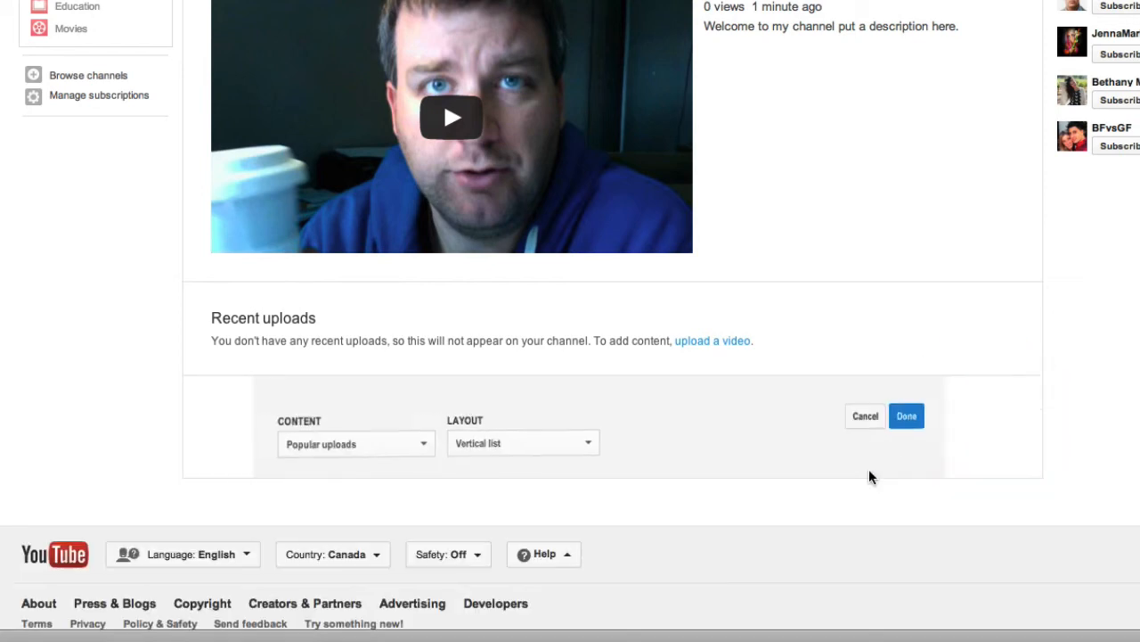
{"action": "scroll", "coordinate": [797, 354], "scroll_direction": "up", "scroll_amount": 5}
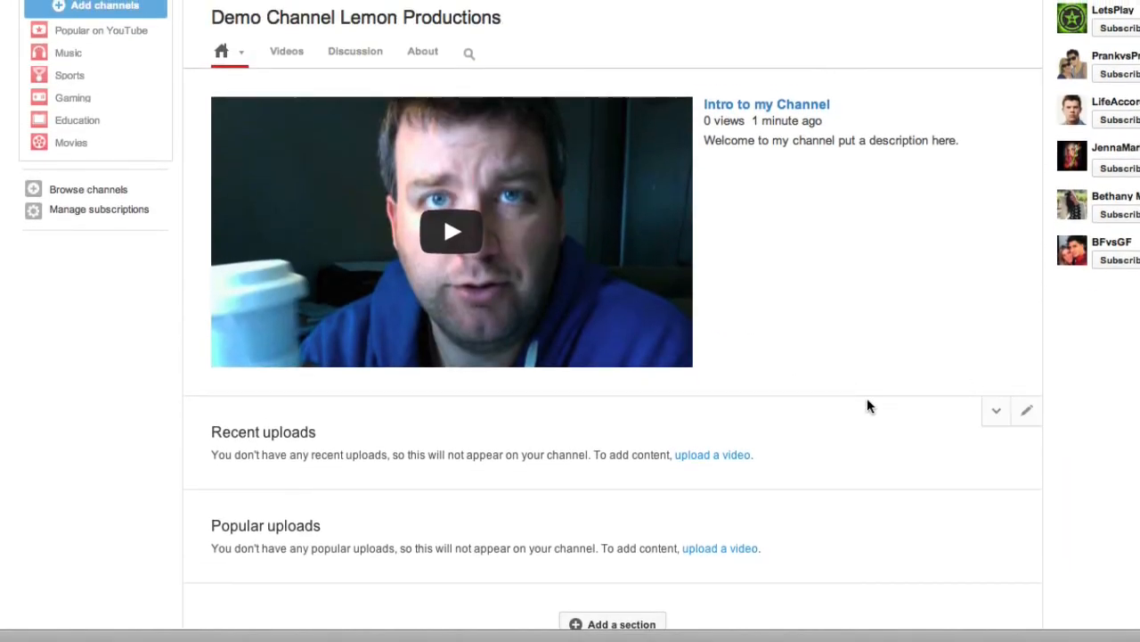
{"action": "scroll", "coordinate": [830, 400], "scroll_direction": "down", "scroll_amount": 1}
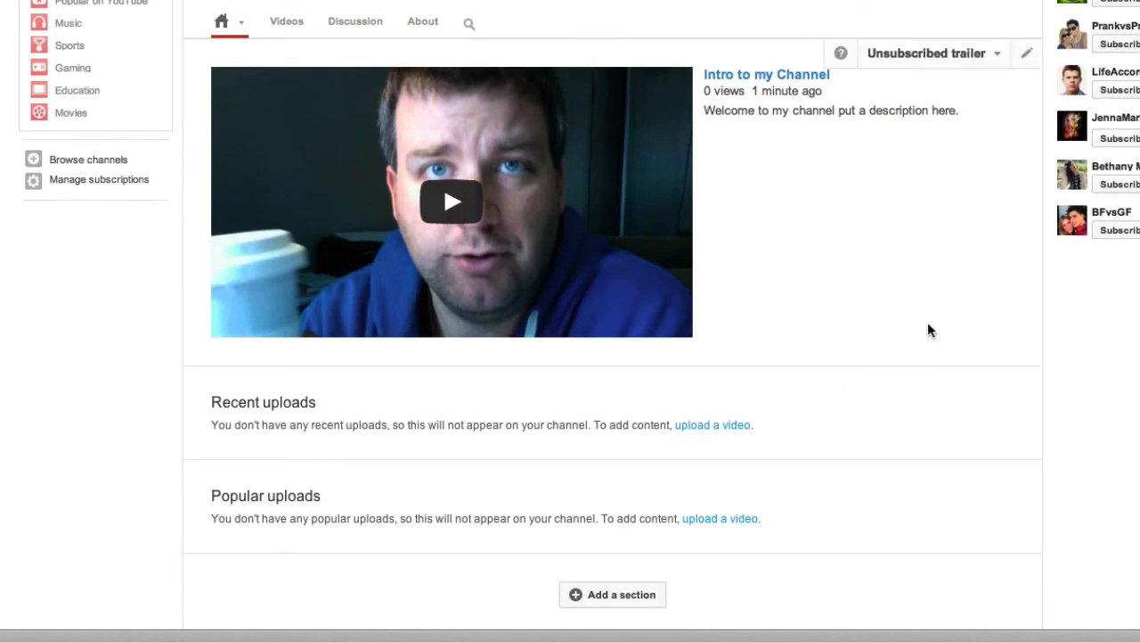
{"action": "scroll", "coordinate": [943, 306], "scroll_direction": "up", "scroll_amount": 1}
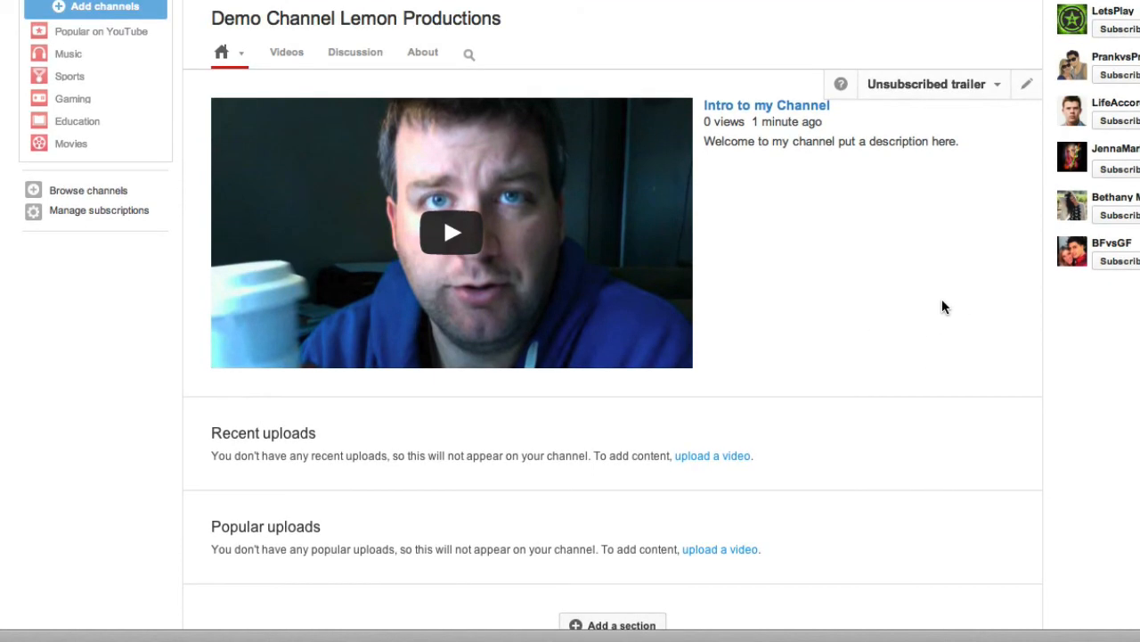